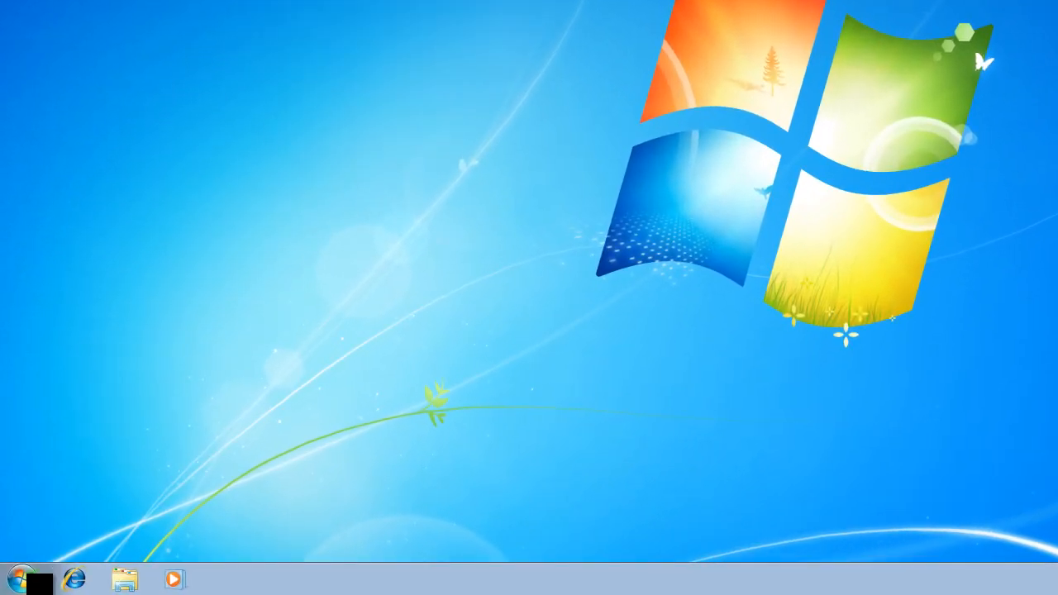
Open Control Panel and go to Backup and Restore through the System and Security category.
{"action": "left_click", "coordinate": [18, 585]}
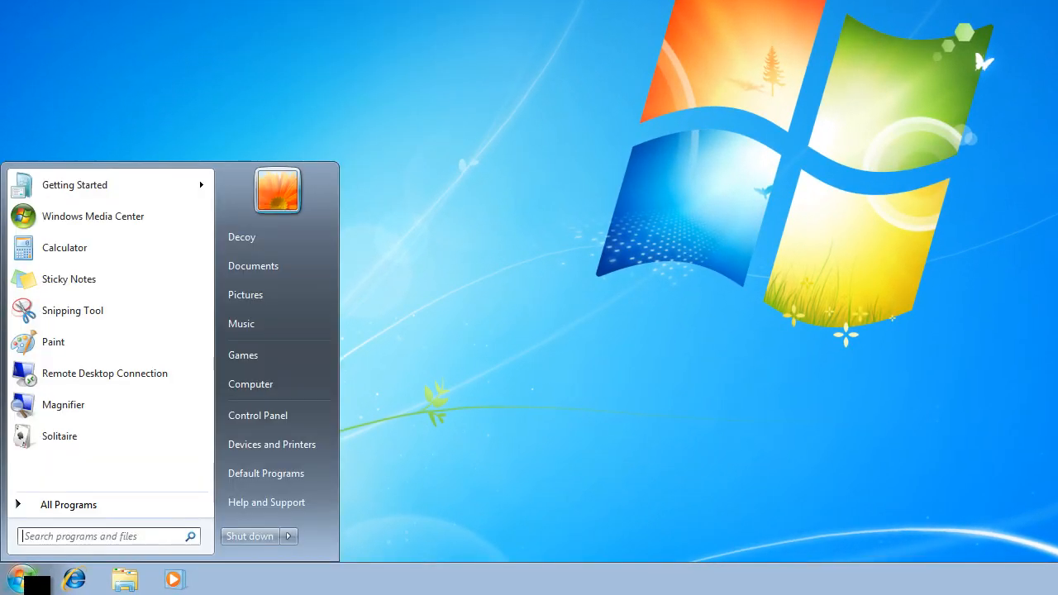
{"action": "left_click", "coordinate": [283, 426]}
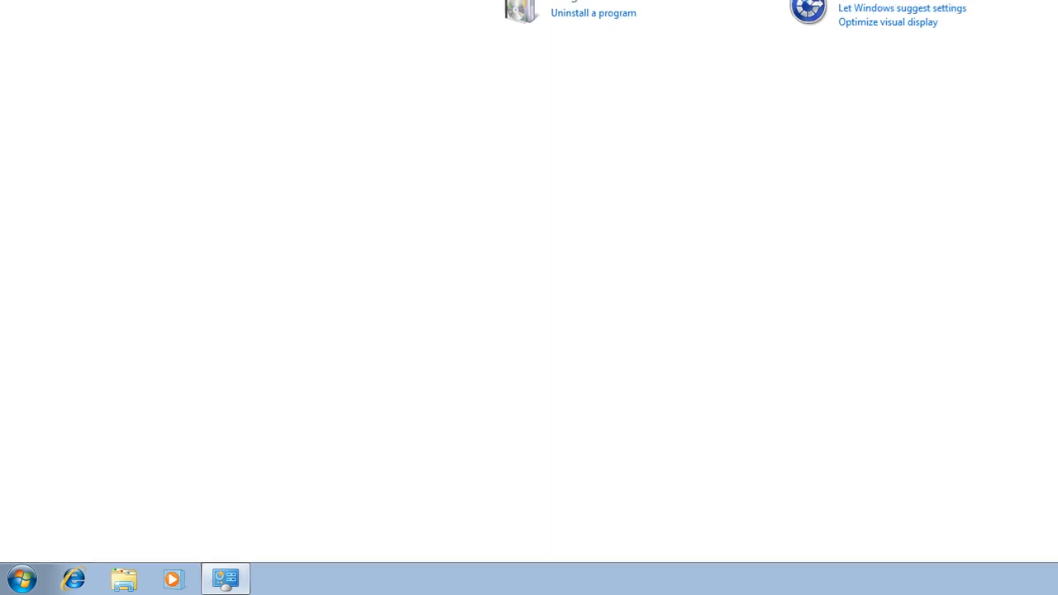
{"action": "left_click", "coordinate": [413, 104]}
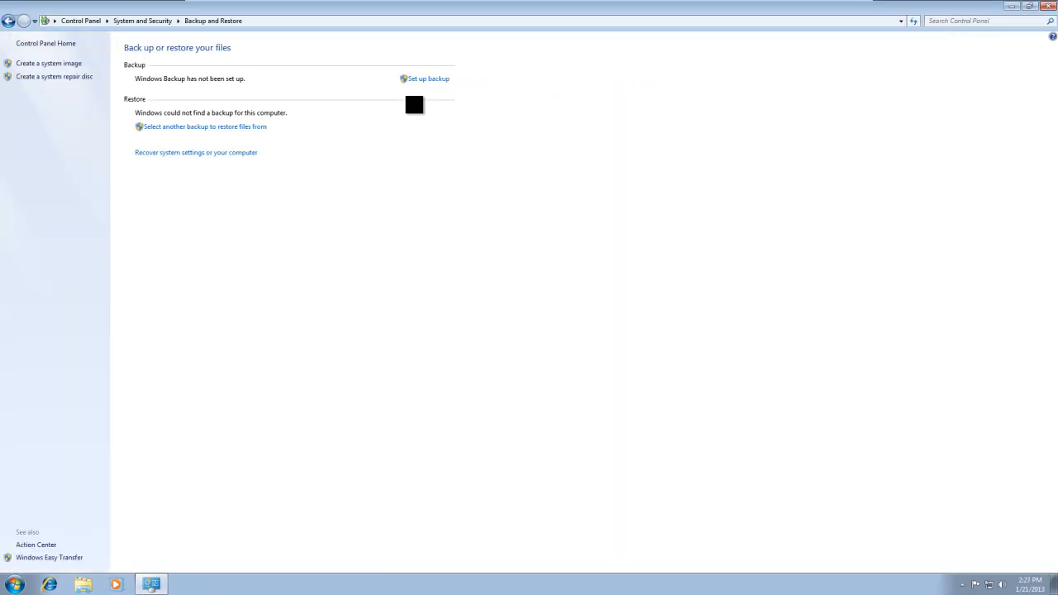
Return to the Control Panel home, switch its view to large icons, and open Backup and Restore.
{"action": "left_click", "coordinate": [12, 21]}
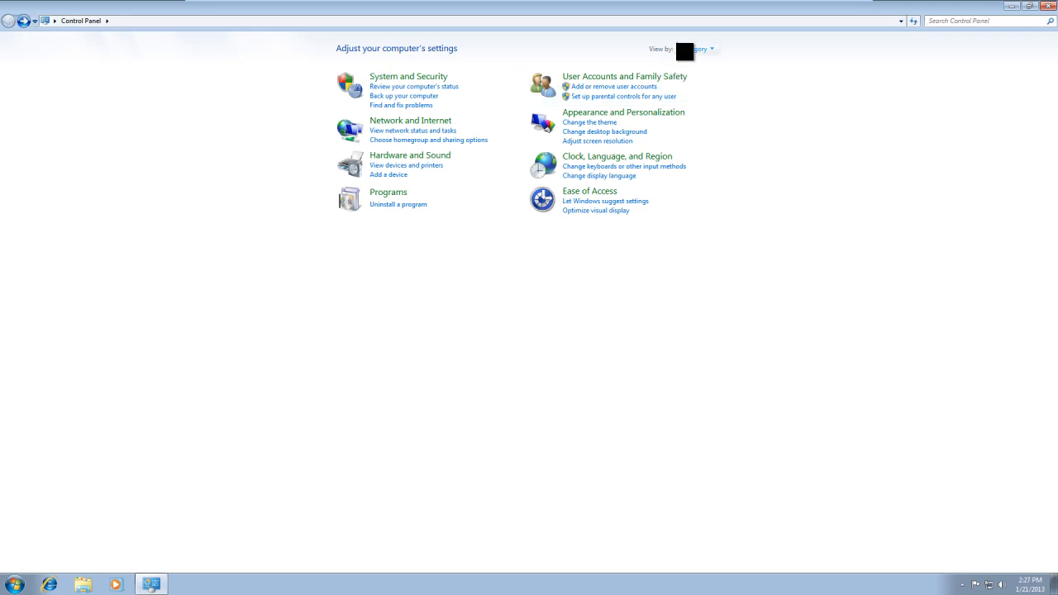
{"action": "left_click", "coordinate": [702, 49]}
{"action": "left_click", "coordinate": [714, 81]}
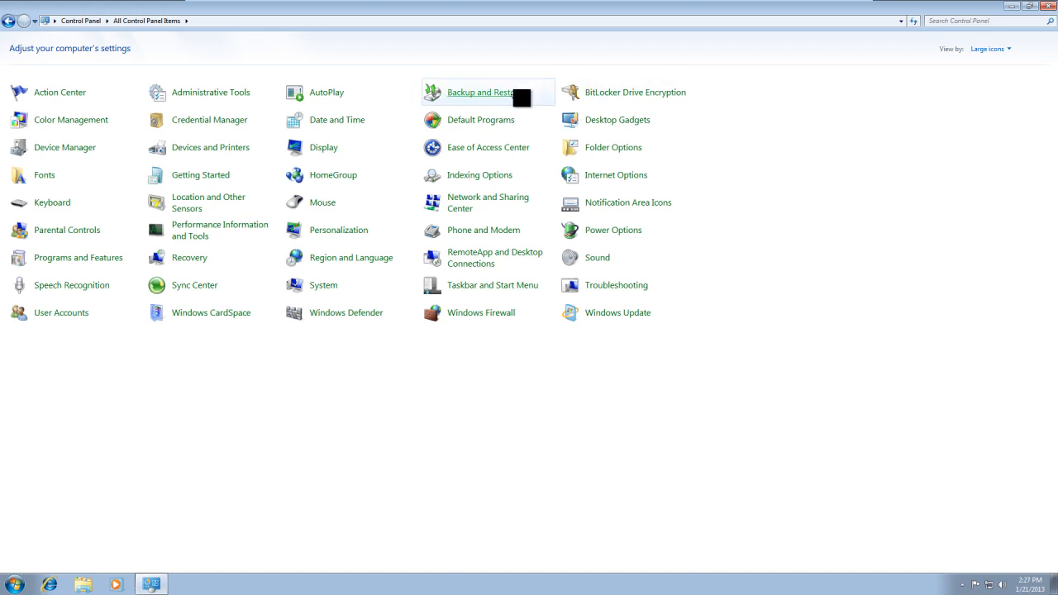
{"action": "left_click", "coordinate": [522, 98]}
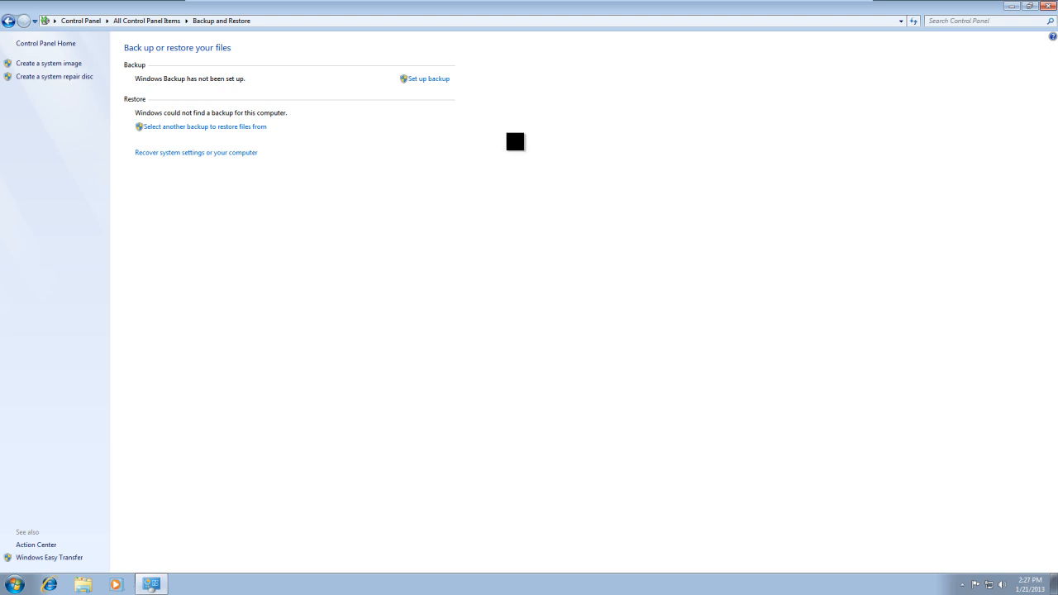
Start setting up a Windows backup and choose Expansion Drive (E:) as the backup destination.
{"action": "left_click", "coordinate": [438, 81]}
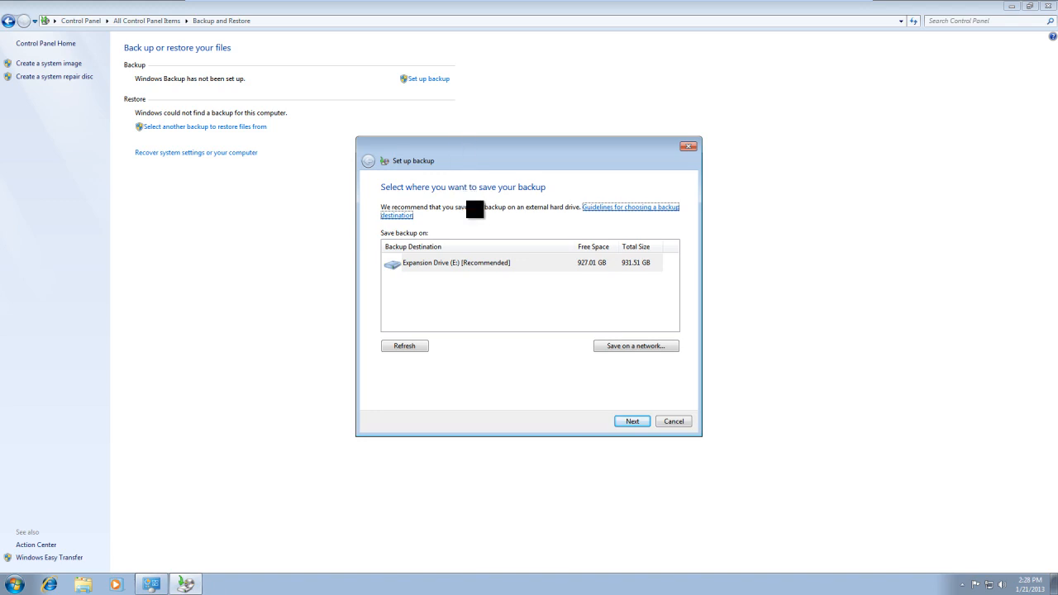
{"action": "left_click", "coordinate": [488, 264]}
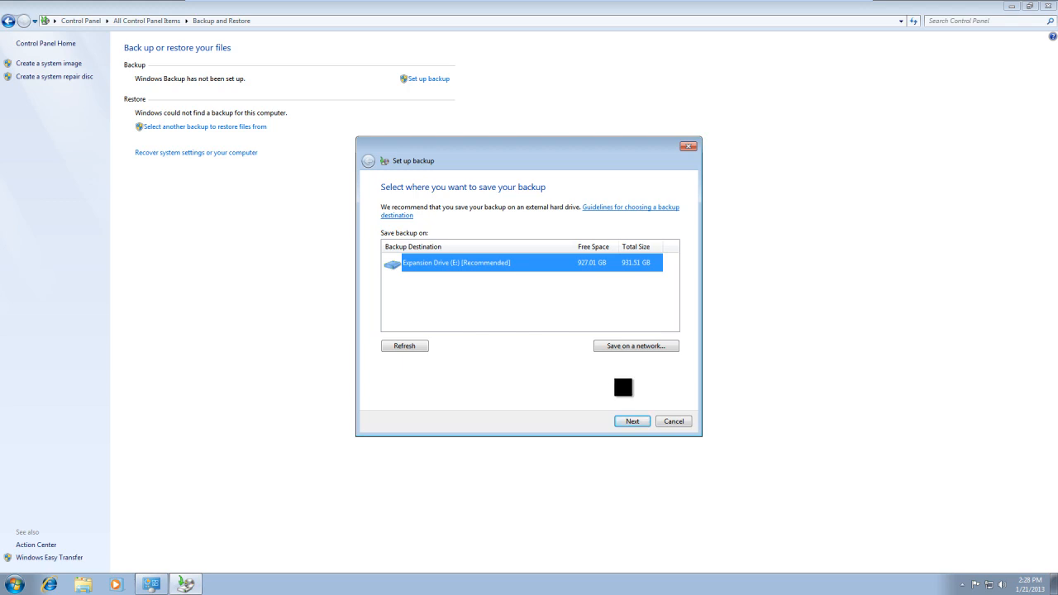
{"action": "left_click", "coordinate": [641, 428]}
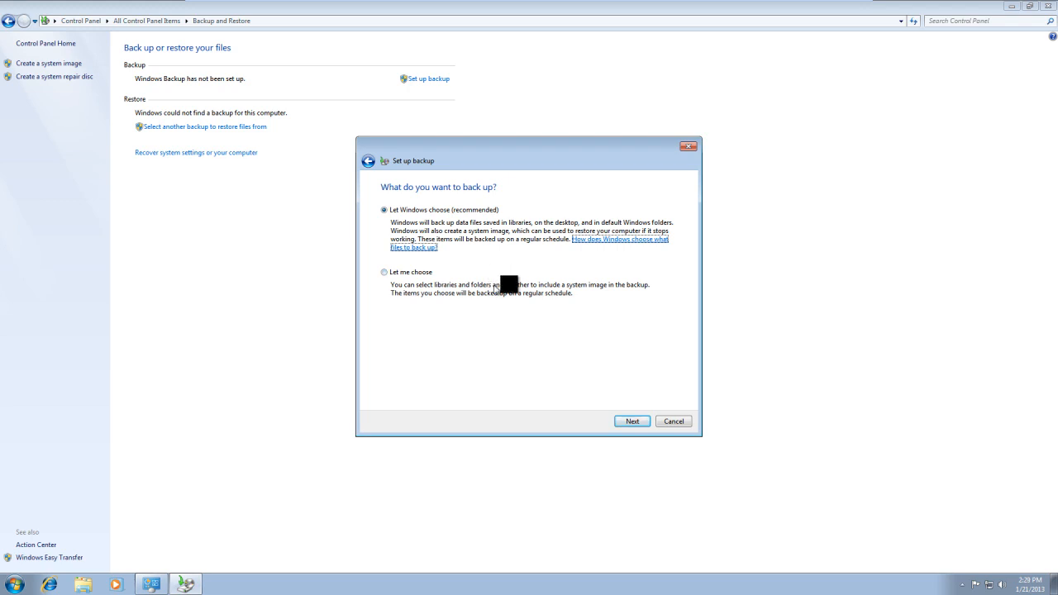
Examine the Desktop and library locations in the Computer window, and close the window.
{"action": "left_click", "coordinate": [14, 584]}
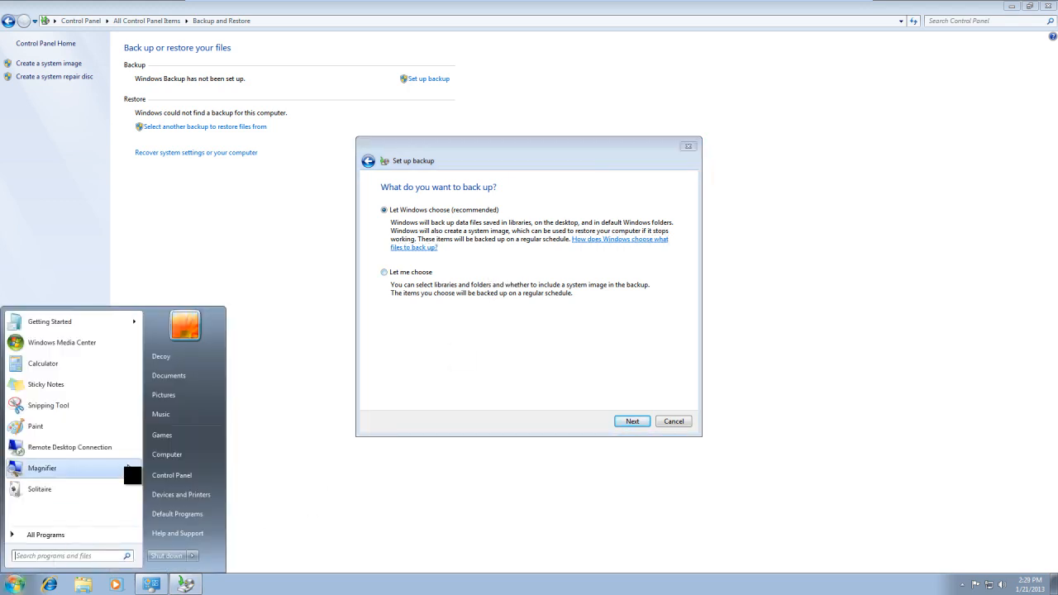
{"action": "left_click", "coordinate": [162, 461]}
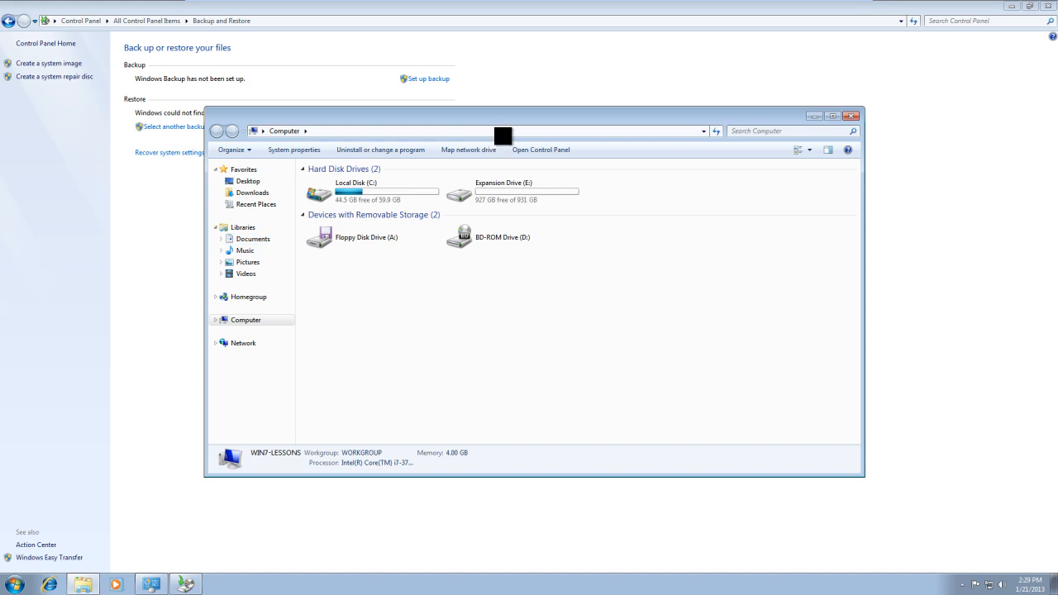
{"action": "left_click_drag", "start_coordinate": [694, 121], "coordinate": [927, 259]}
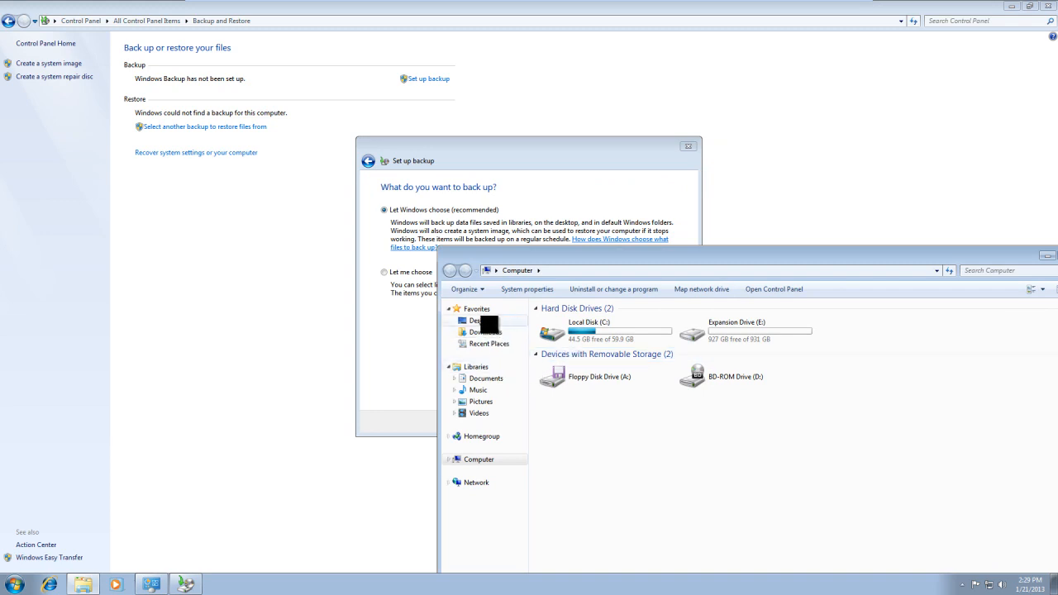
{"action": "left_click", "coordinate": [482, 320]}
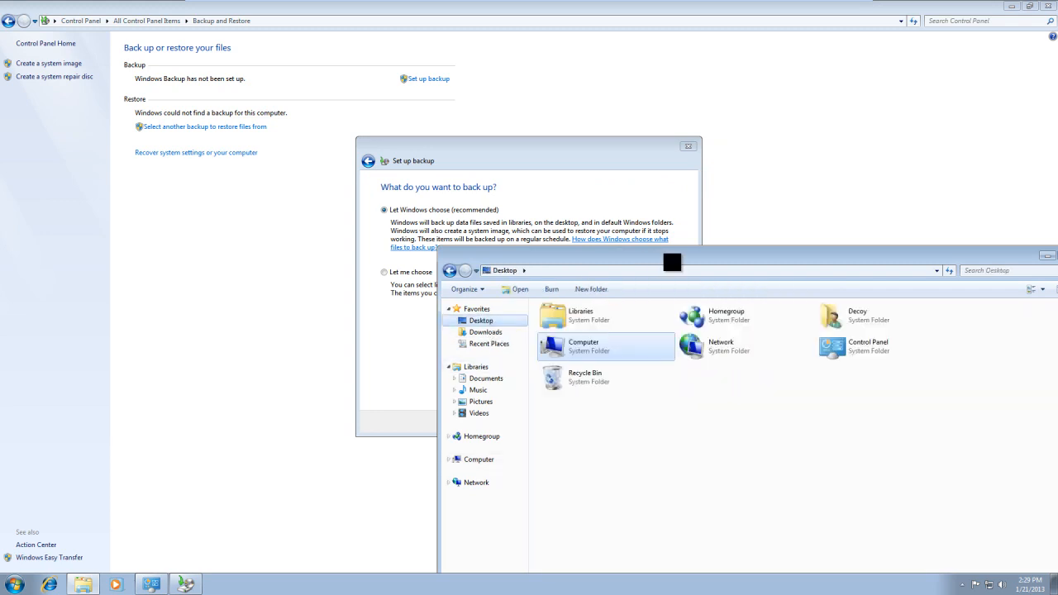
{"action": "left_click_drag", "start_coordinate": [673, 263], "coordinate": [484, 107]}
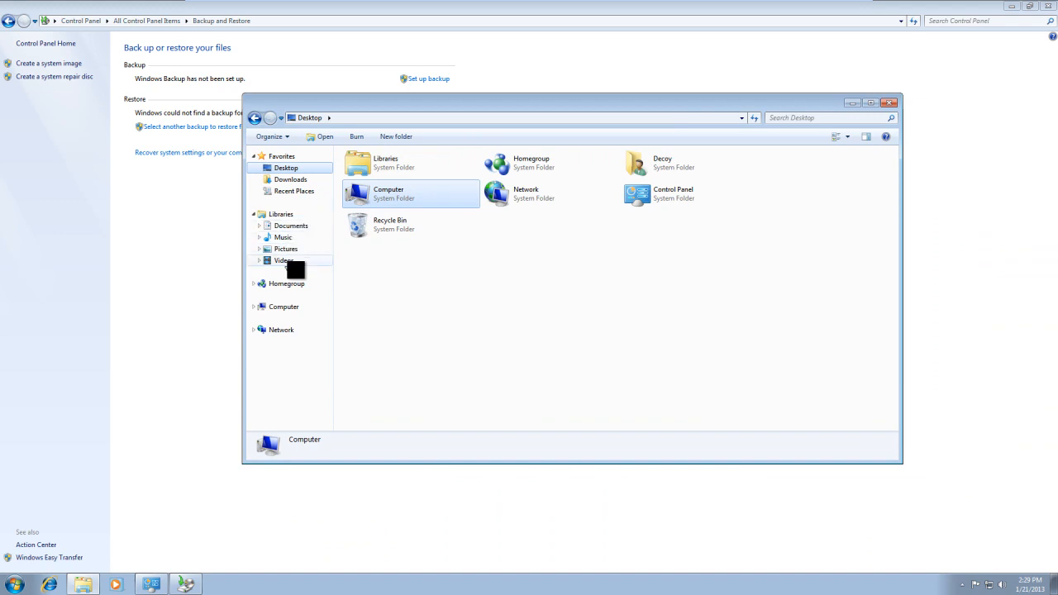
{"action": "left_click", "coordinate": [892, 103]}
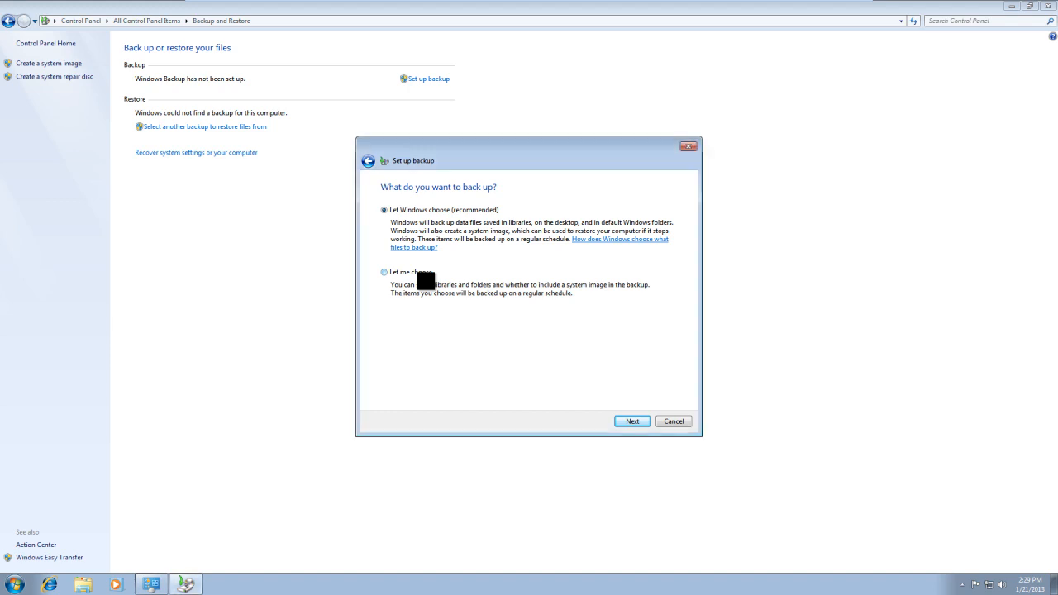
Choose the backup items manually and review the folders under the account's libraries and Additional Locations.
{"action": "left_click", "coordinate": [639, 422]}
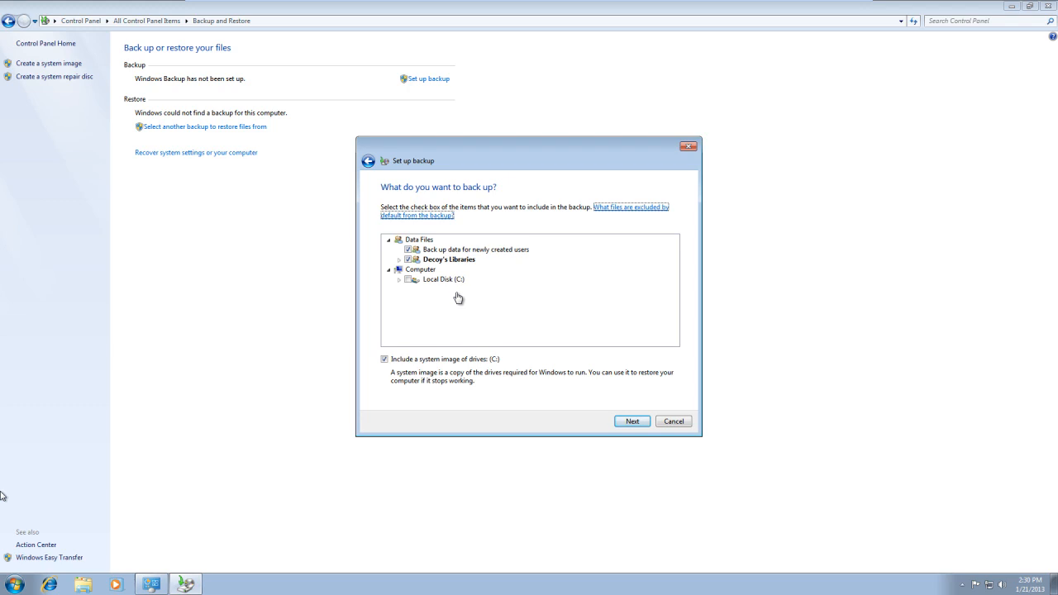
{"action": "left_click", "coordinate": [399, 259]}
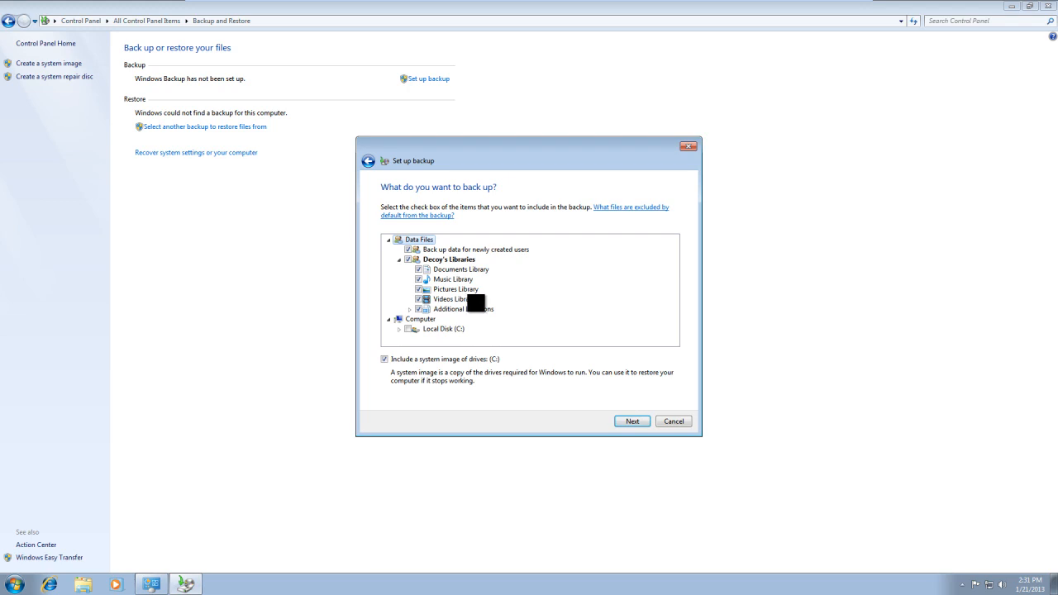
{"action": "left_click", "coordinate": [409, 308]}
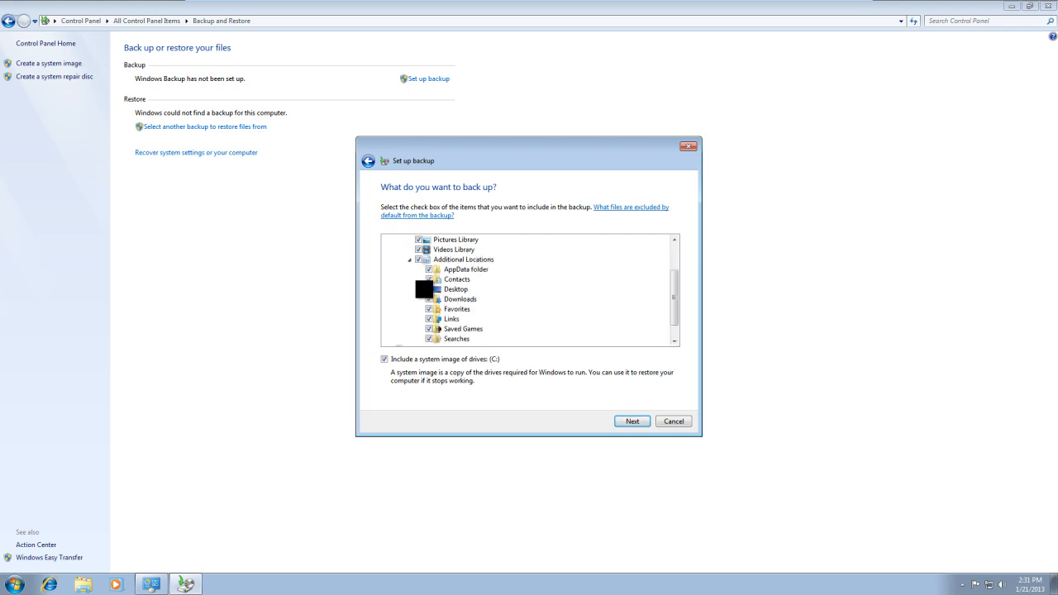
{"action": "scroll", "coordinate": [415, 270], "scroll_direction": "up", "scroll_amount": 2}
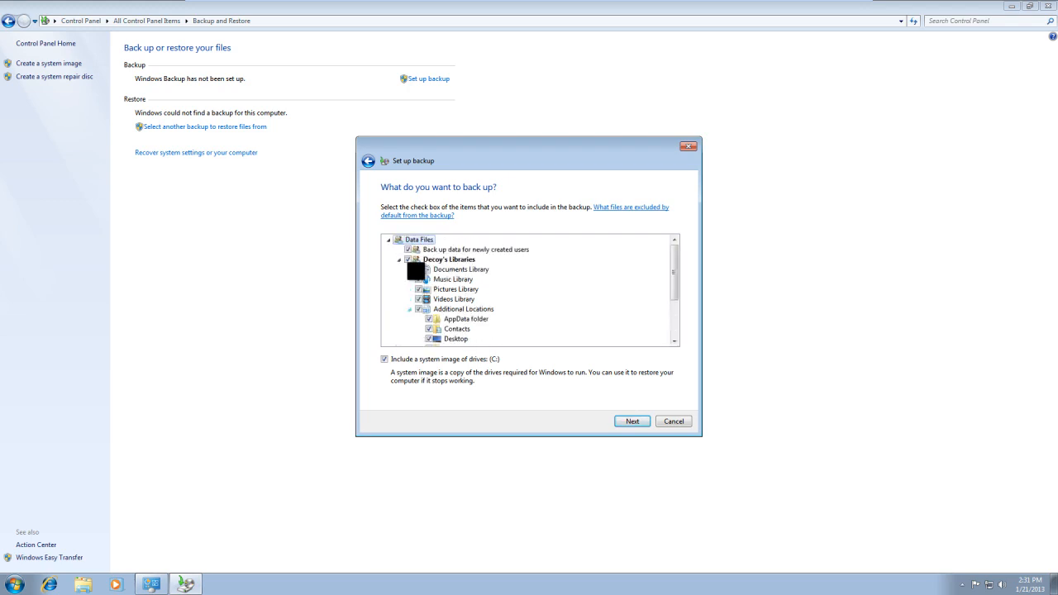
{"action": "scroll", "coordinate": [416, 270], "scroll_direction": "down", "scroll_amount": 2}
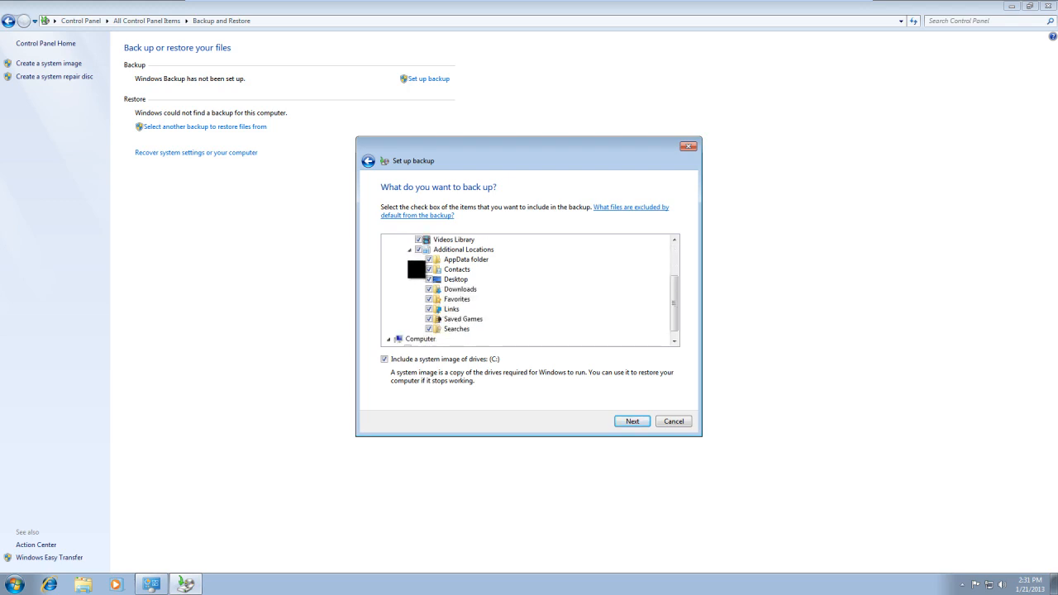
{"action": "scroll", "coordinate": [417, 271], "scroll_direction": "down", "scroll_amount": 1}
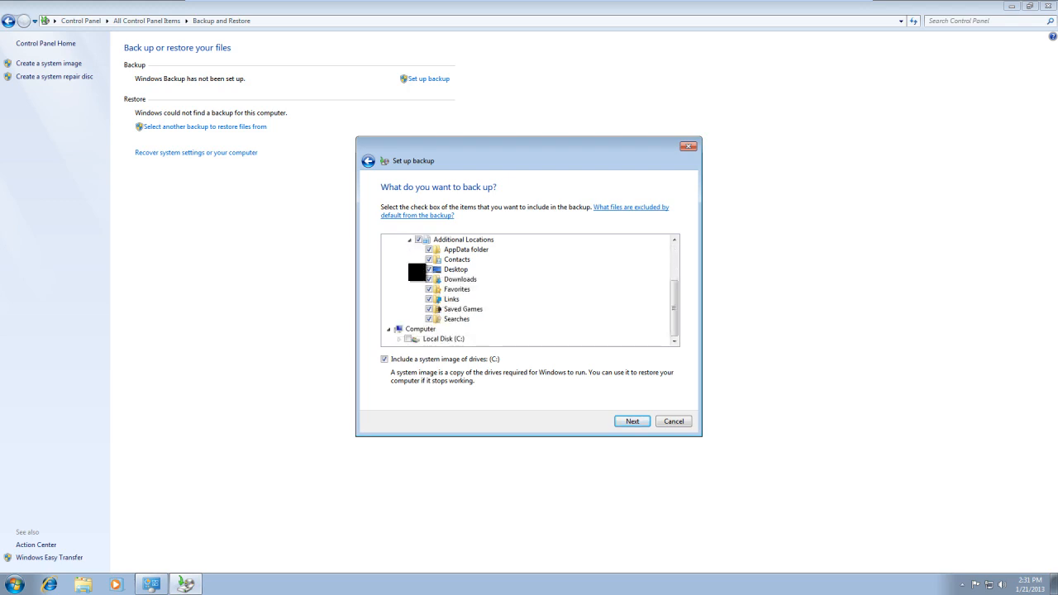
{"action": "scroll", "coordinate": [418, 272], "scroll_direction": "up", "scroll_amount": 1}
{"action": "scroll", "coordinate": [417, 272], "scroll_direction": "up", "scroll_amount": 1}
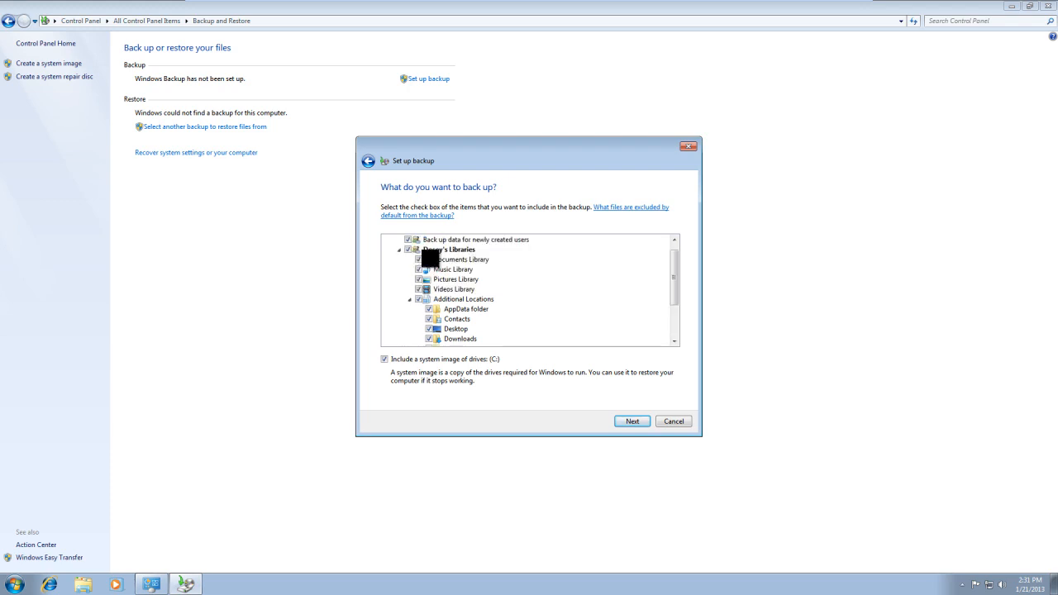
{"action": "scroll", "coordinate": [418, 271], "scroll_direction": "down", "scroll_amount": 2}
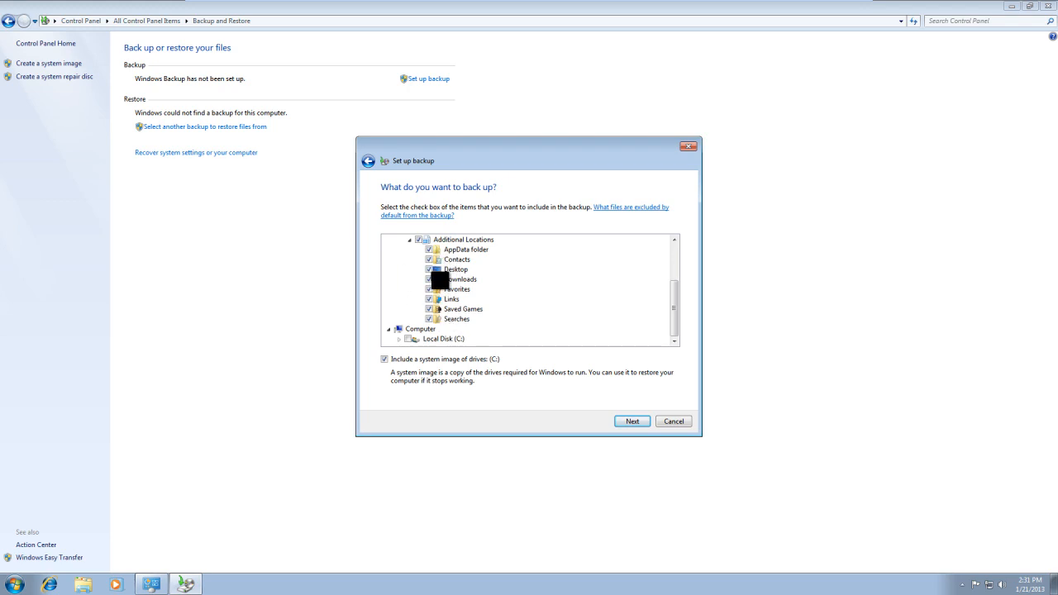
{"action": "scroll", "coordinate": [413, 314], "scroll_direction": "up", "scroll_amount": 2}
{"action": "left_click", "coordinate": [399, 259]}
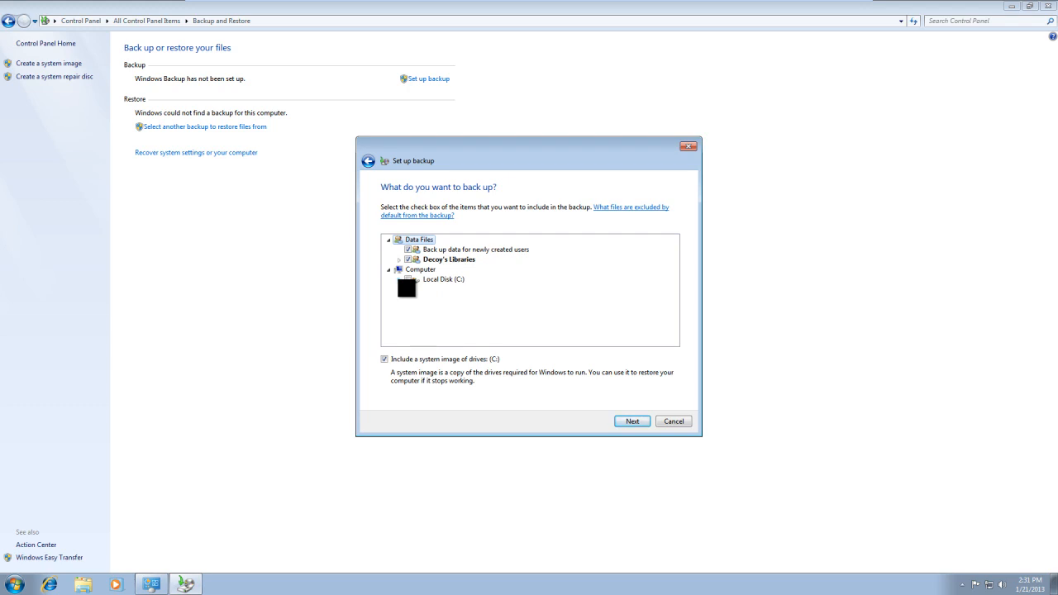
Check the folders on Local Disk (C:), exclude data for newly created users, and accept the backup selection.
{"action": "left_click", "coordinate": [399, 279]}
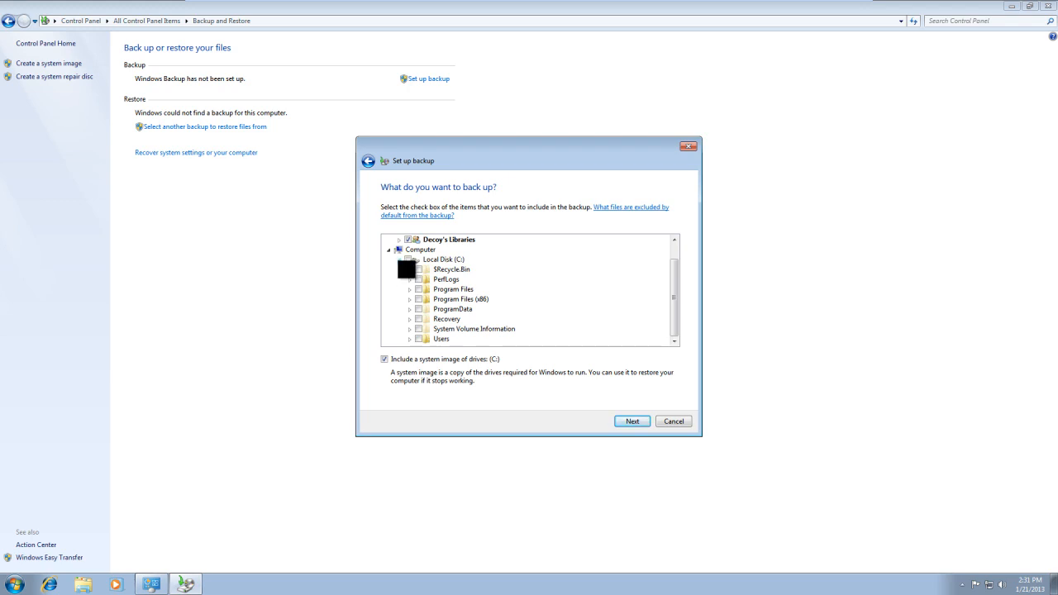
{"action": "left_click", "coordinate": [400, 260]}
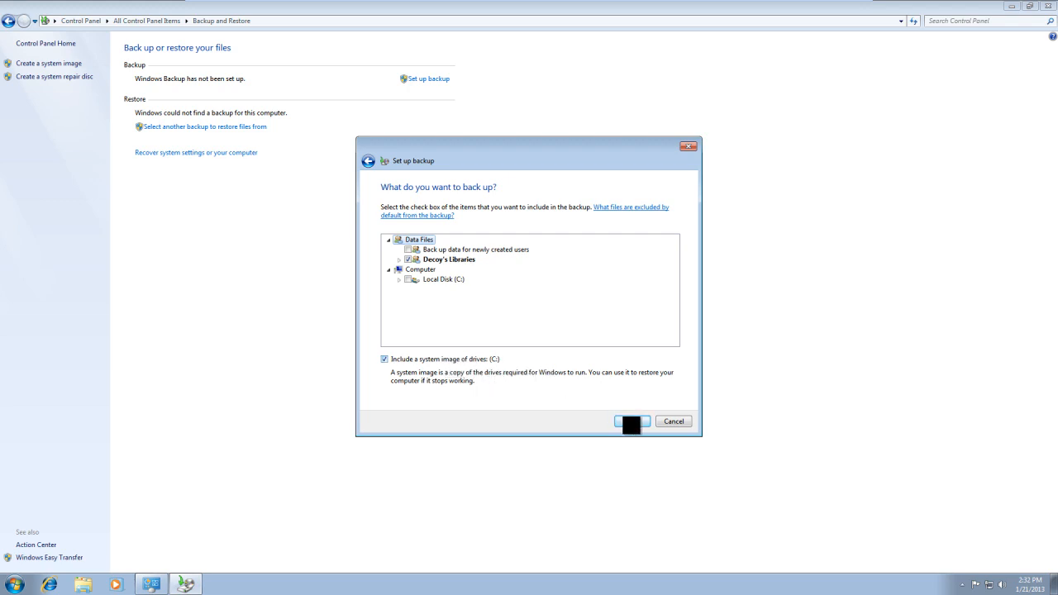
{"action": "left_click", "coordinate": [630, 423]}
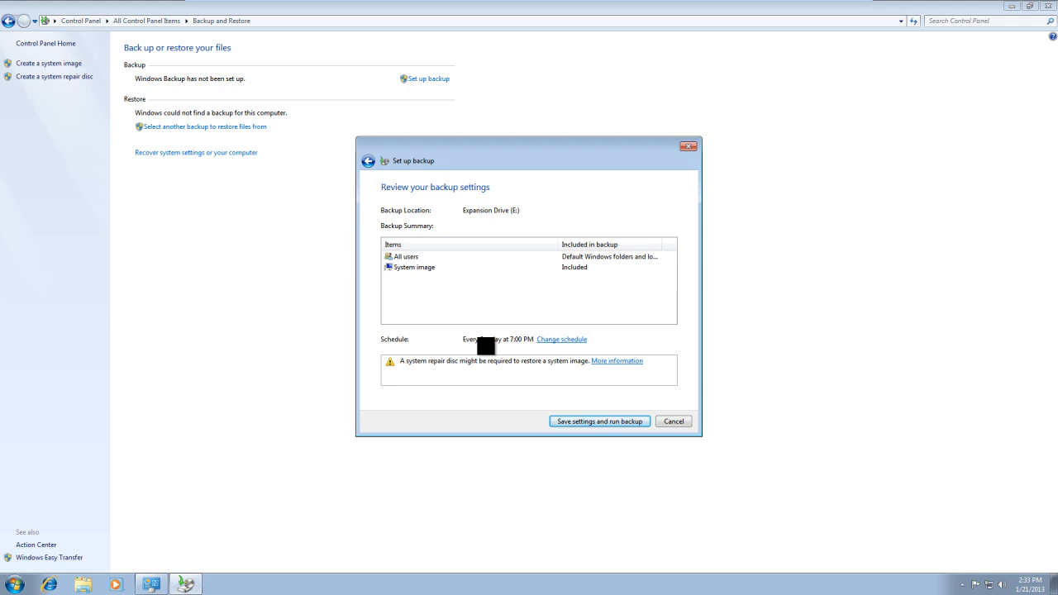
Open the backup schedule settings and look through the frequency, day and time choices, leaving Weekly selected.
{"action": "left_click", "coordinate": [559, 341]}
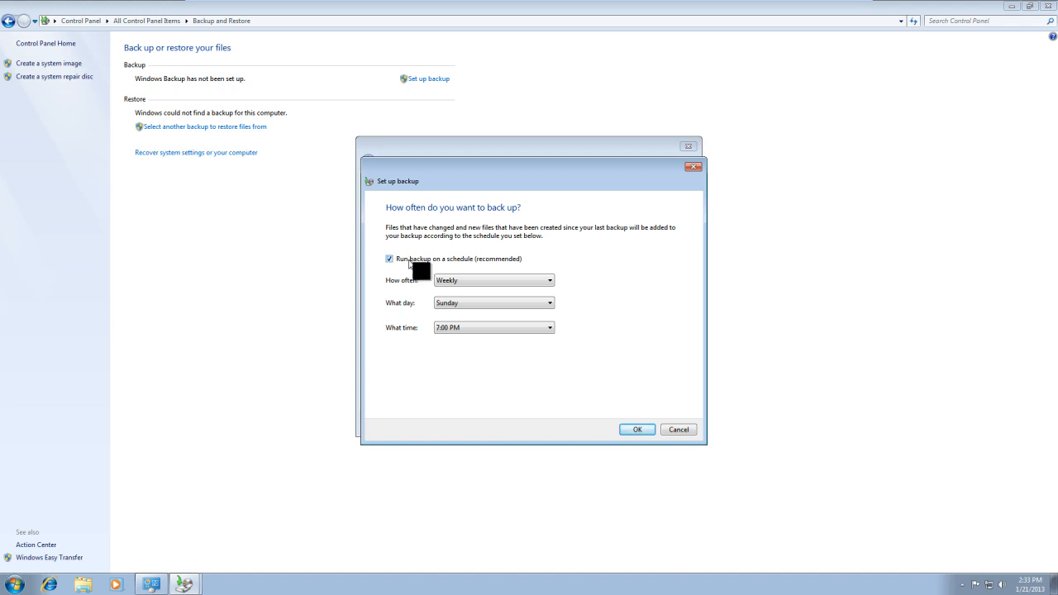
{"action": "left_click", "coordinate": [485, 285]}
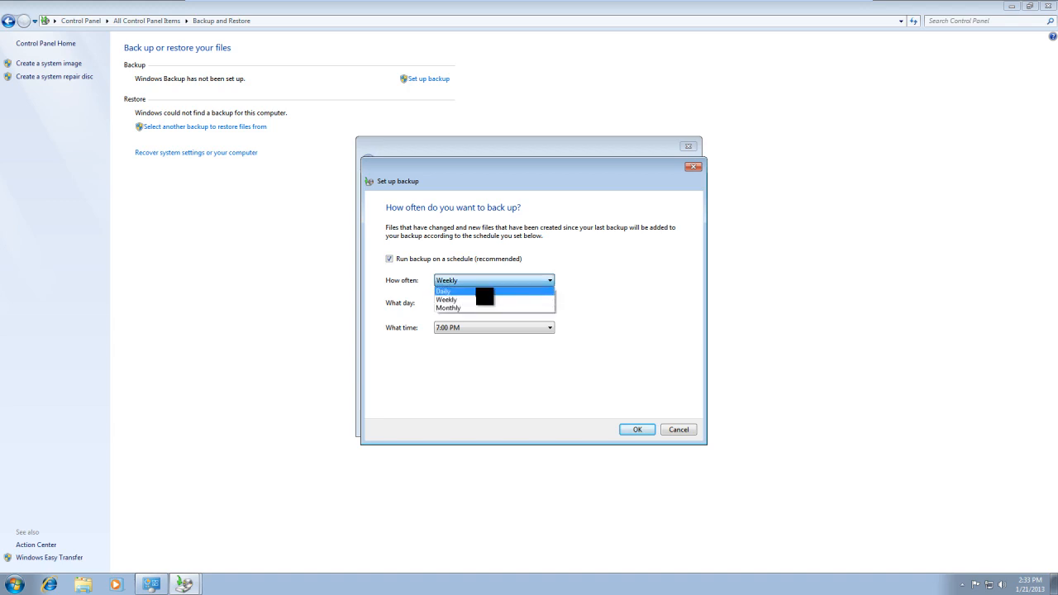
{"action": "left_click", "coordinate": [484, 300]}
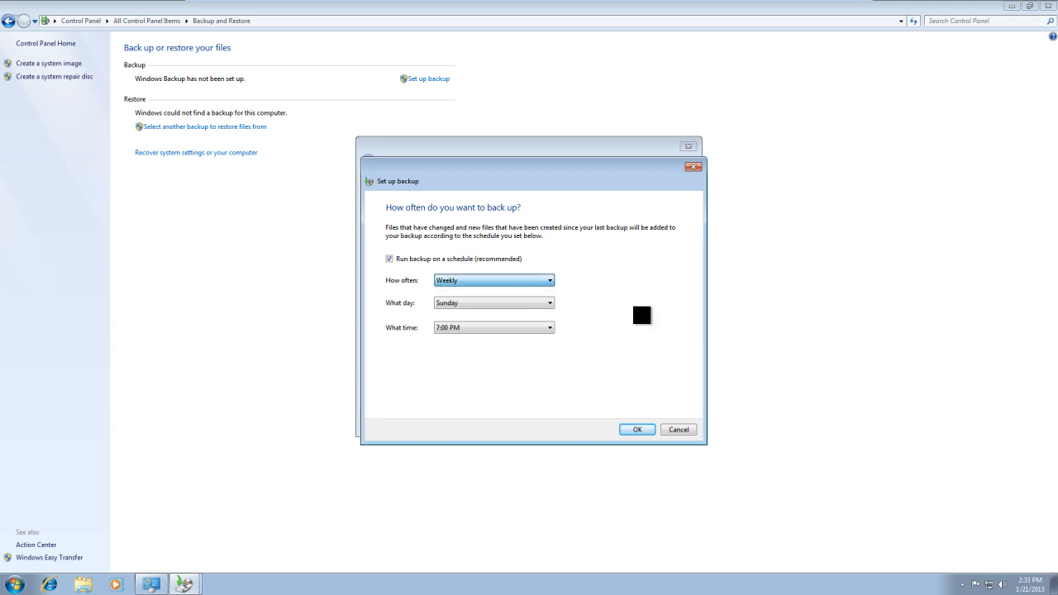
{"action": "left_click", "coordinate": [552, 304]}
{"action": "left_click", "coordinate": [609, 327]}
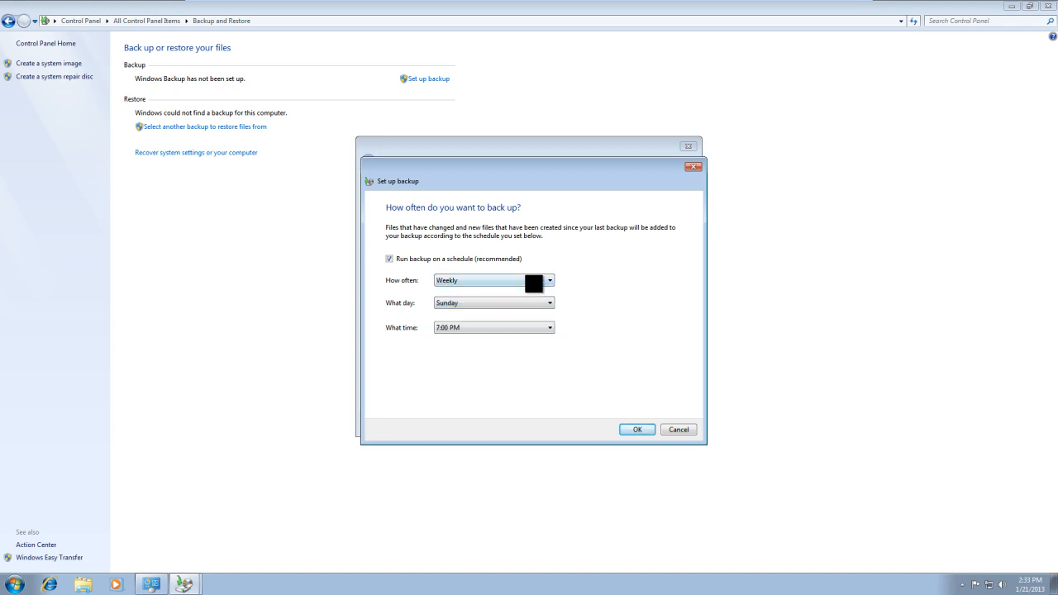
{"action": "left_click", "coordinate": [528, 328]}
{"action": "left_click", "coordinate": [562, 328]}
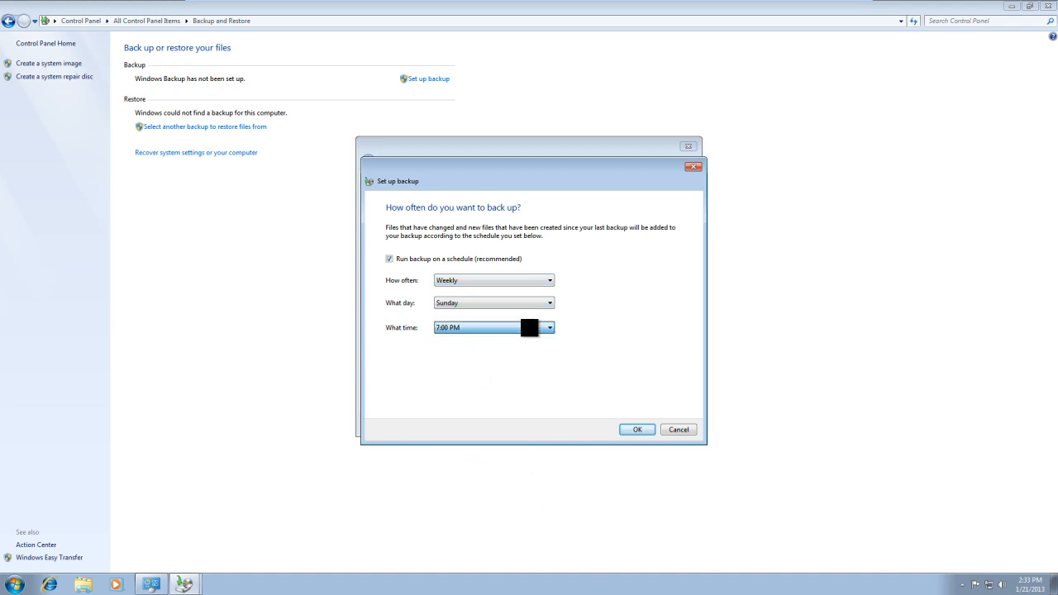
Try the Daily frequency for the scheduled backup.
{"action": "left_click", "coordinate": [496, 261]}
{"action": "left_click", "coordinate": [442, 258]}
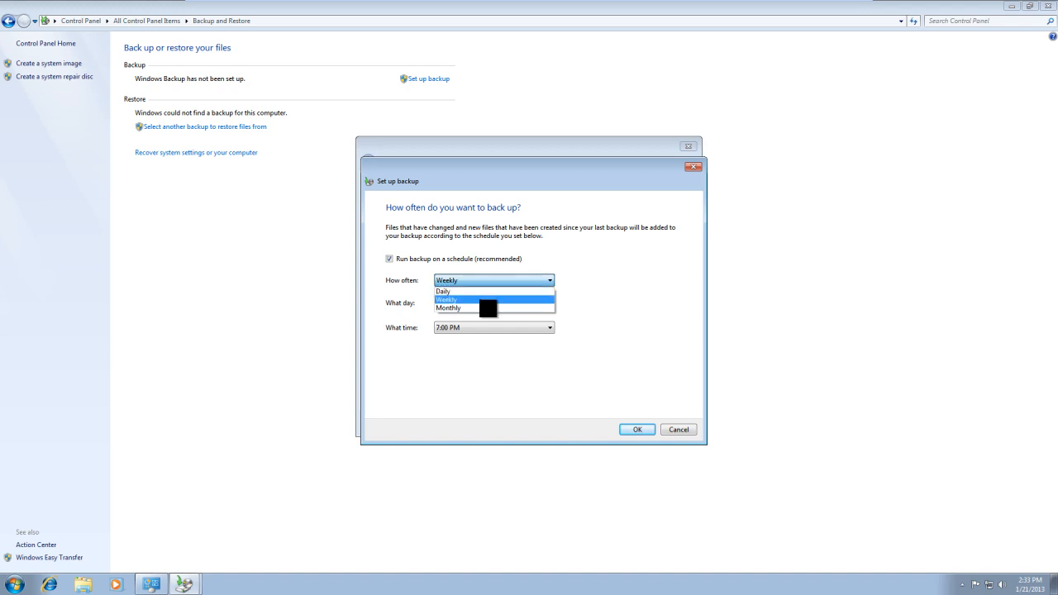
{"action": "left_click", "coordinate": [485, 299]}
{"action": "left_click", "coordinate": [484, 283]}
{"action": "left_click", "coordinate": [484, 293]}
Try the Monthly frequency, view its day choices, and set the backup frequency back to Weekly.
{"action": "left_click", "coordinate": [489, 282]}
{"action": "left_click", "coordinate": [494, 308]}
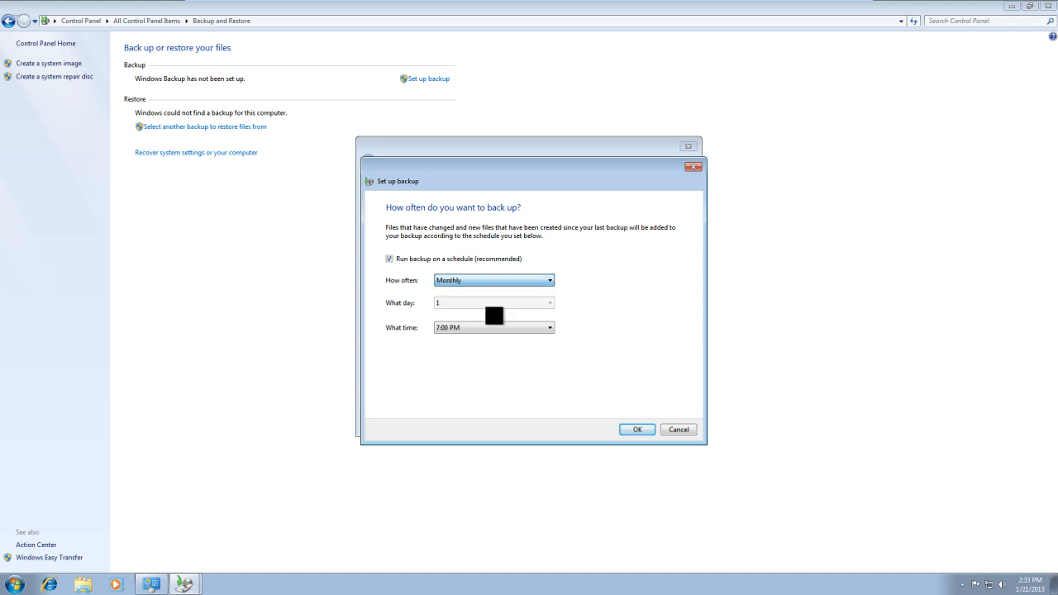
{"action": "left_click", "coordinate": [494, 307]}
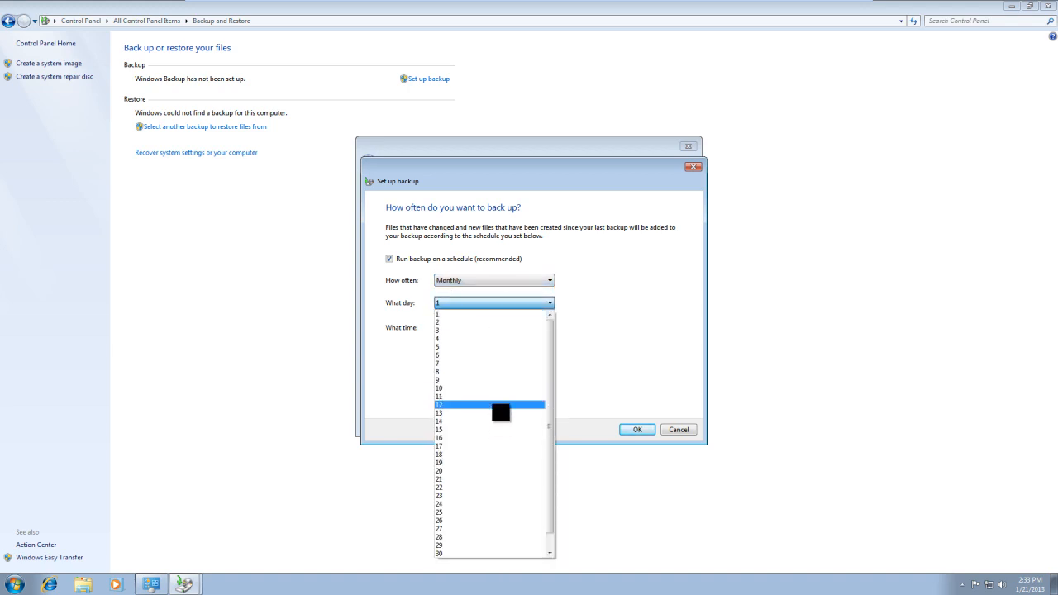
{"action": "left_click", "coordinate": [625, 303]}
{"action": "left_click", "coordinate": [549, 282]}
{"action": "left_click", "coordinate": [541, 303]}
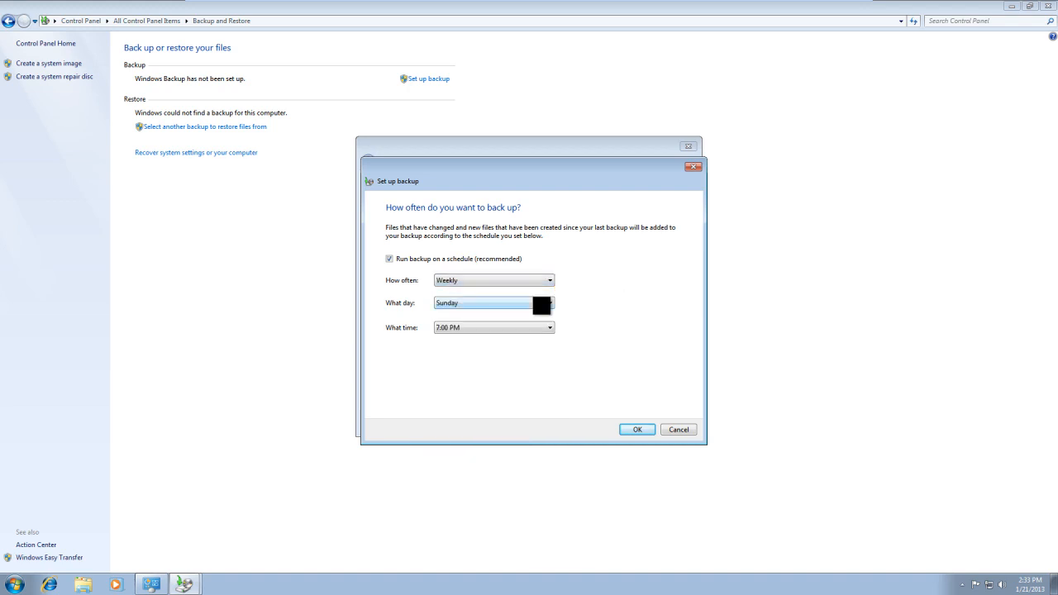
Accept the weekly schedule of Sunday at 7:00 PM, save the settings and run the backup to Expansion Drive (E:).
{"action": "left_click", "coordinate": [545, 329]}
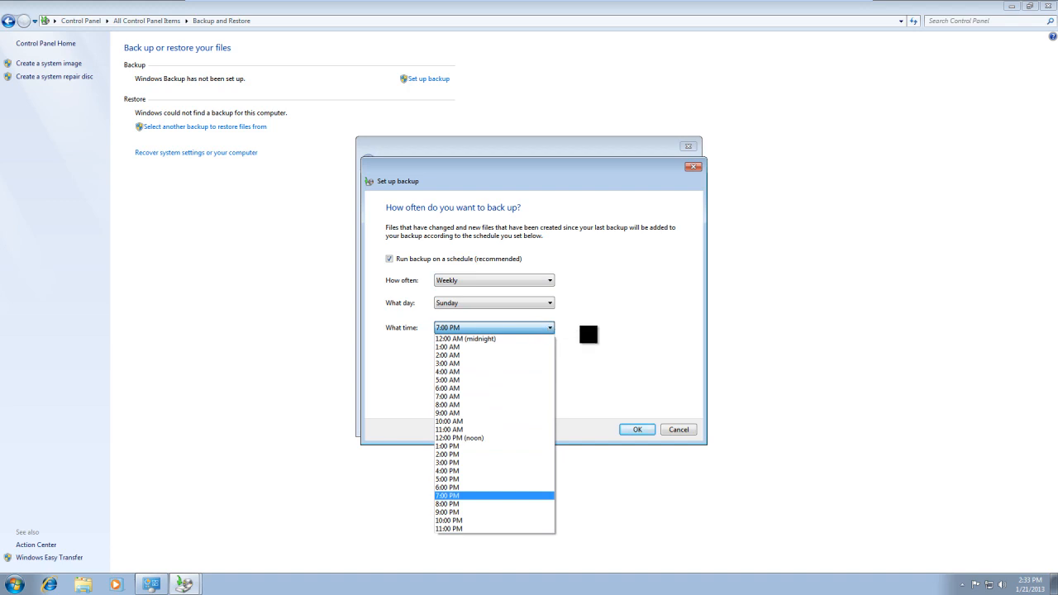
{"action": "left_click", "coordinate": [588, 338]}
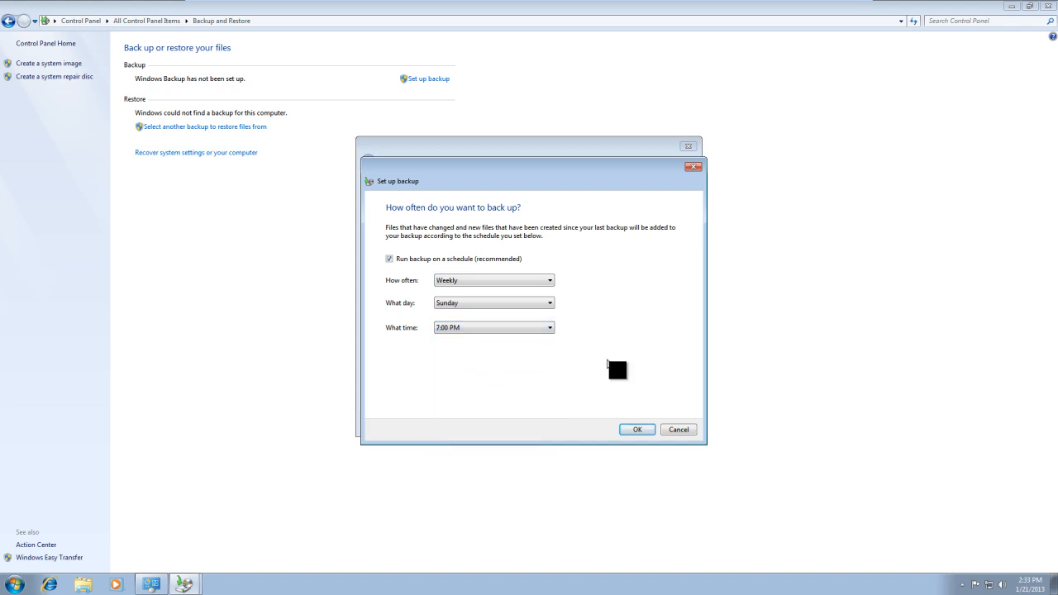
{"action": "left_click", "coordinate": [639, 429]}
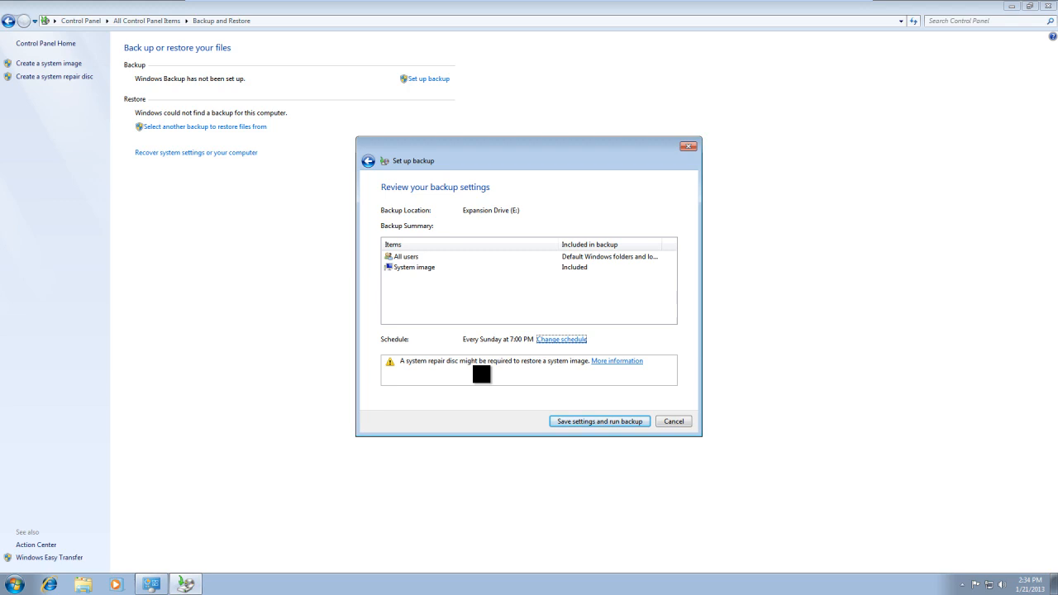
{"action": "left_click", "coordinate": [602, 423]}
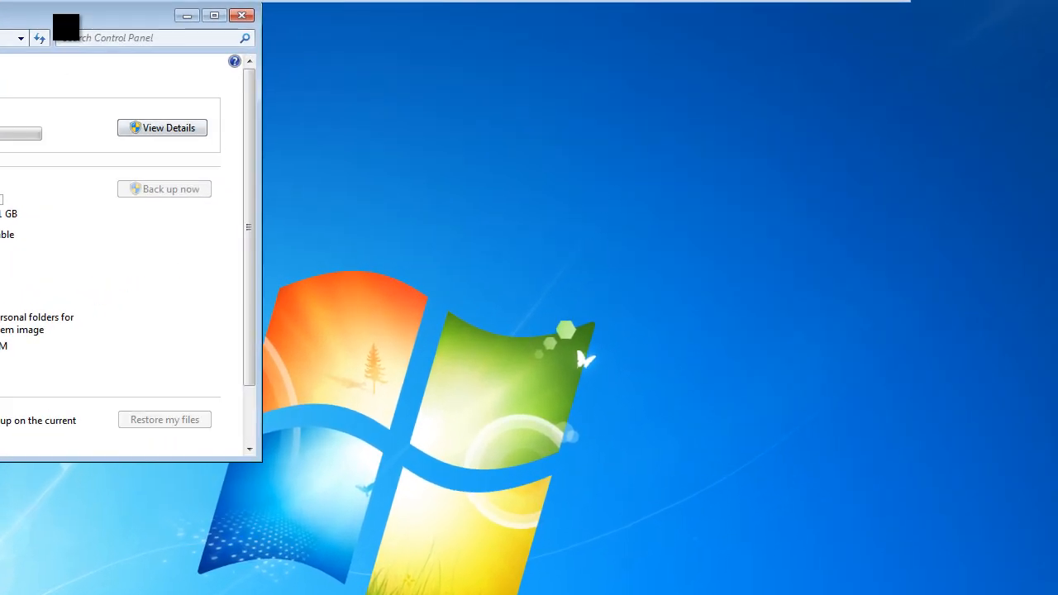
{"action": "left_click_drag", "start_coordinate": [66, 27], "coordinate": [320, 103]}
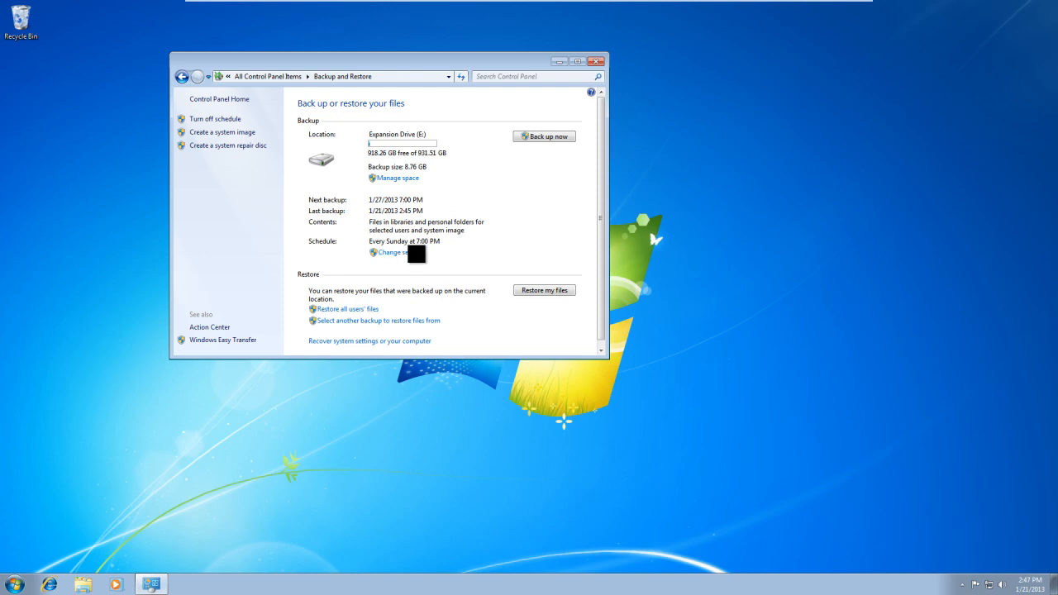
Review the backup destination settings and the disk space used by data file backups, and close Backup and Restore.
{"action": "left_click", "coordinate": [409, 254]}
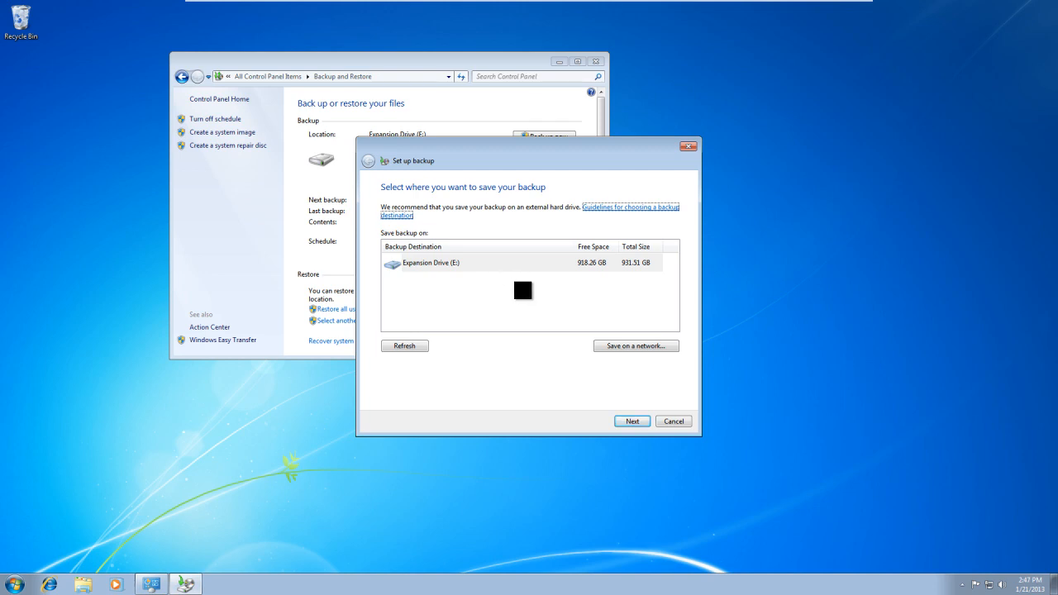
{"action": "left_click", "coordinate": [682, 423]}
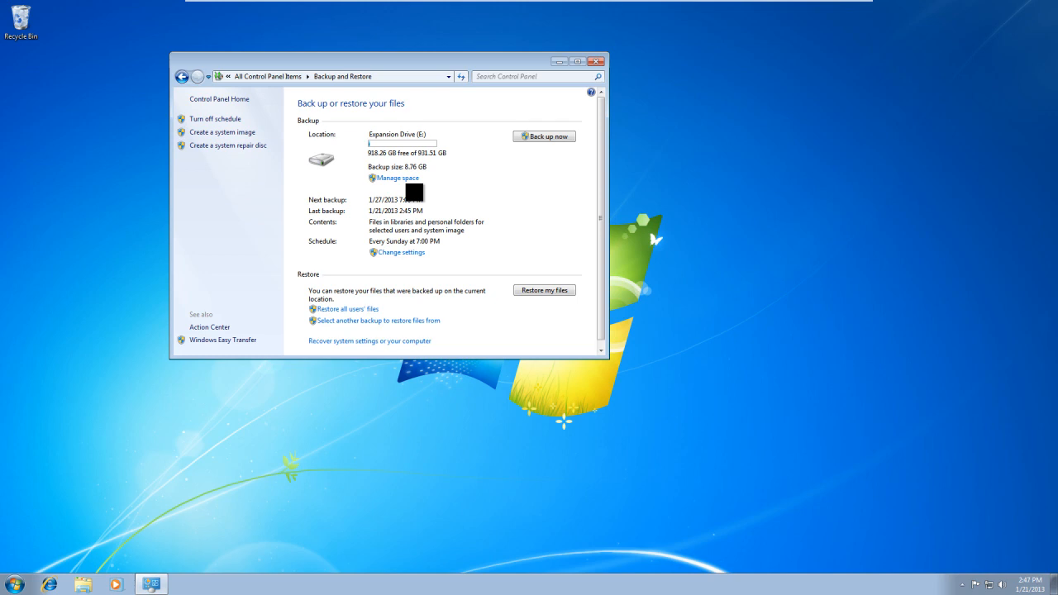
{"action": "left_click", "coordinate": [406, 179]}
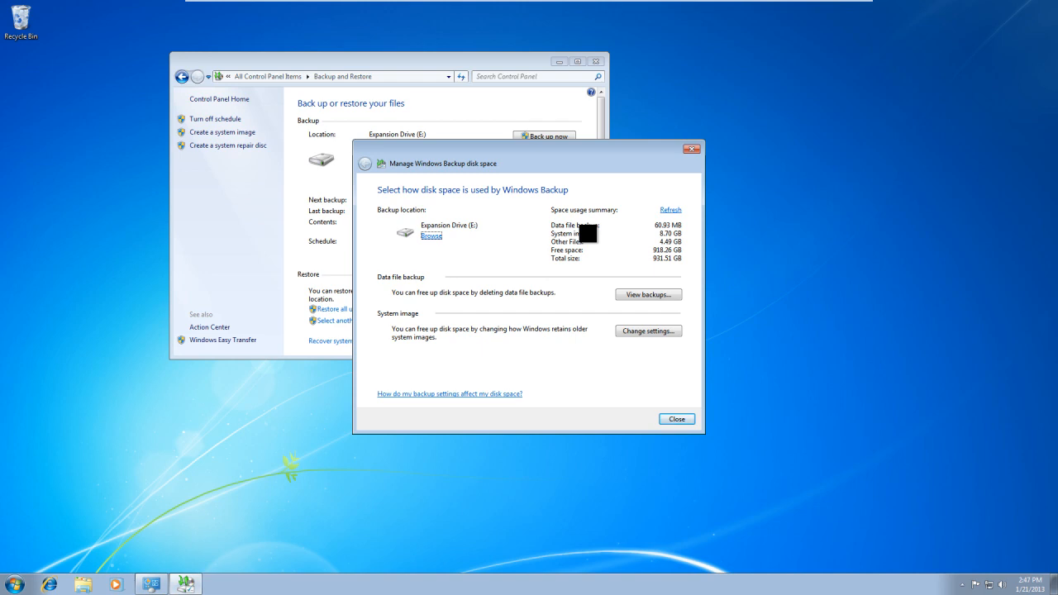
{"action": "left_click", "coordinate": [638, 295]}
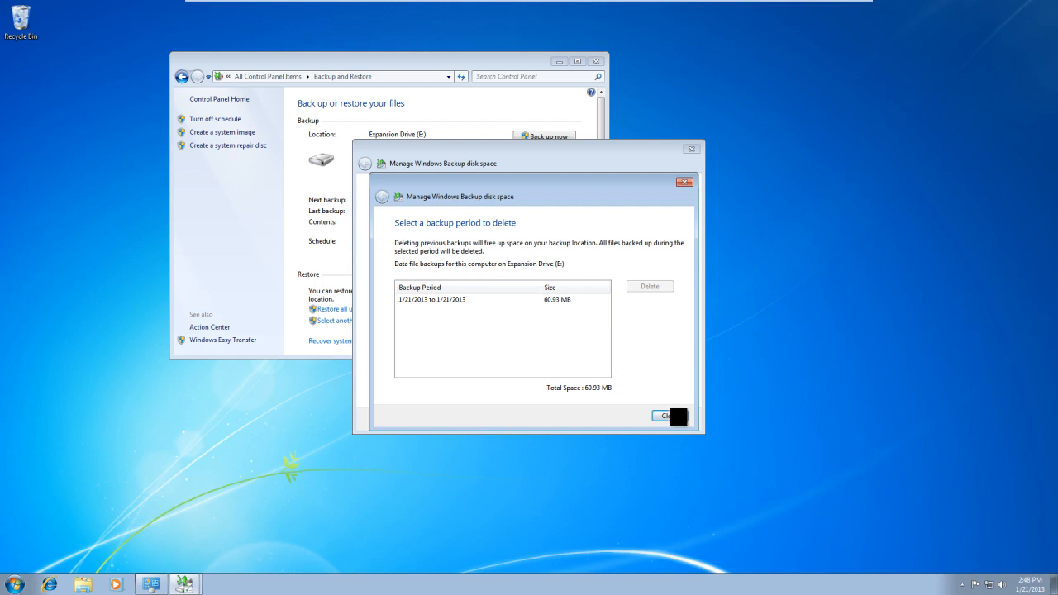
{"action": "left_click", "coordinate": [674, 417]}
{"action": "left_click", "coordinate": [676, 419]}
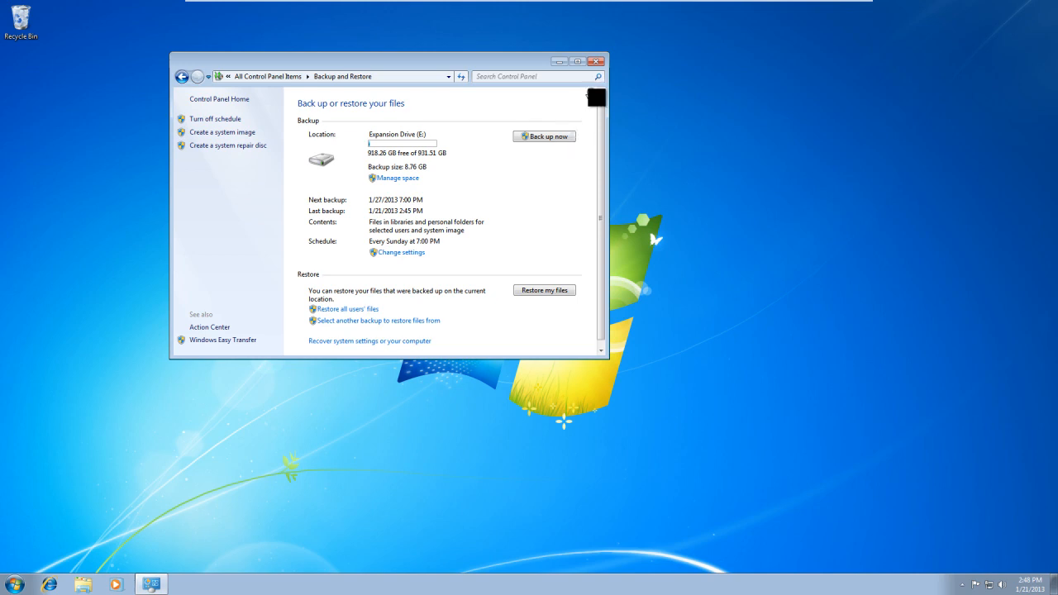
{"action": "left_click", "coordinate": [602, 64]}
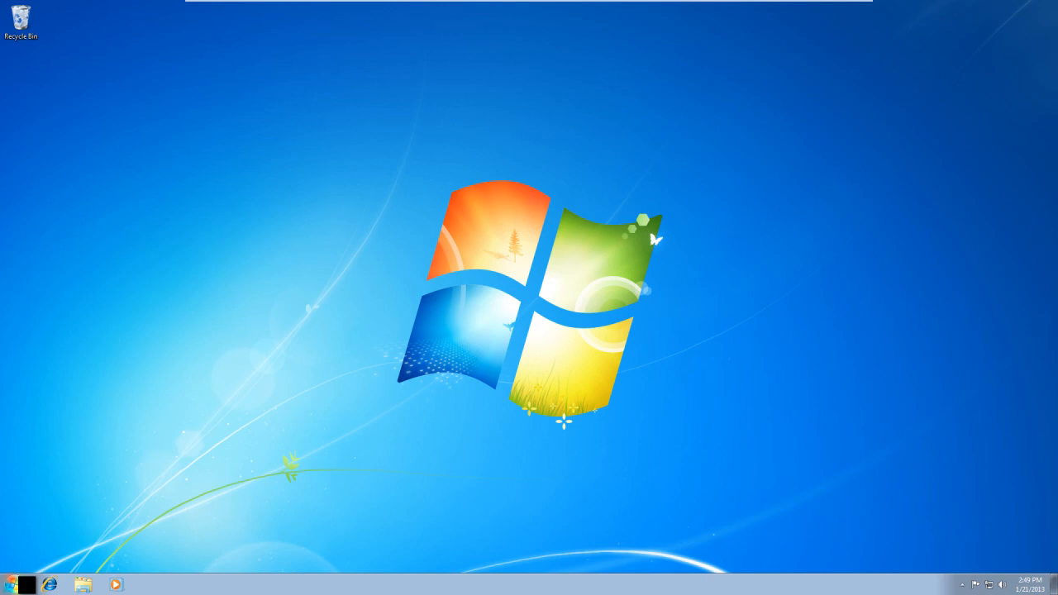
Open Computer in Windows Explorer and copy the Sample Music folder from the Music library.
{"action": "left_click", "coordinate": [11, 584]}
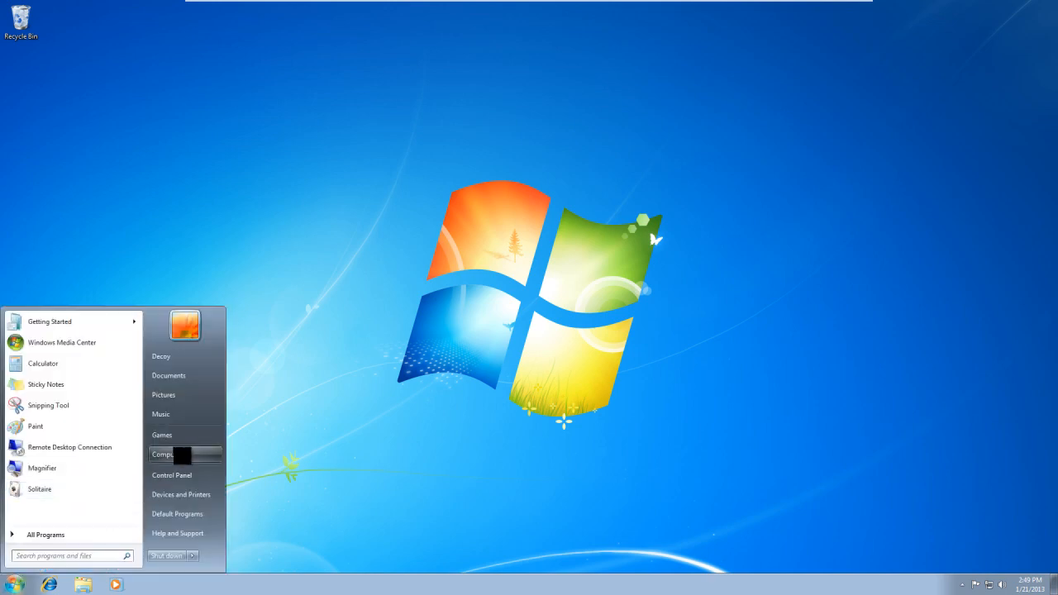
{"action": "left_click", "coordinate": [182, 454]}
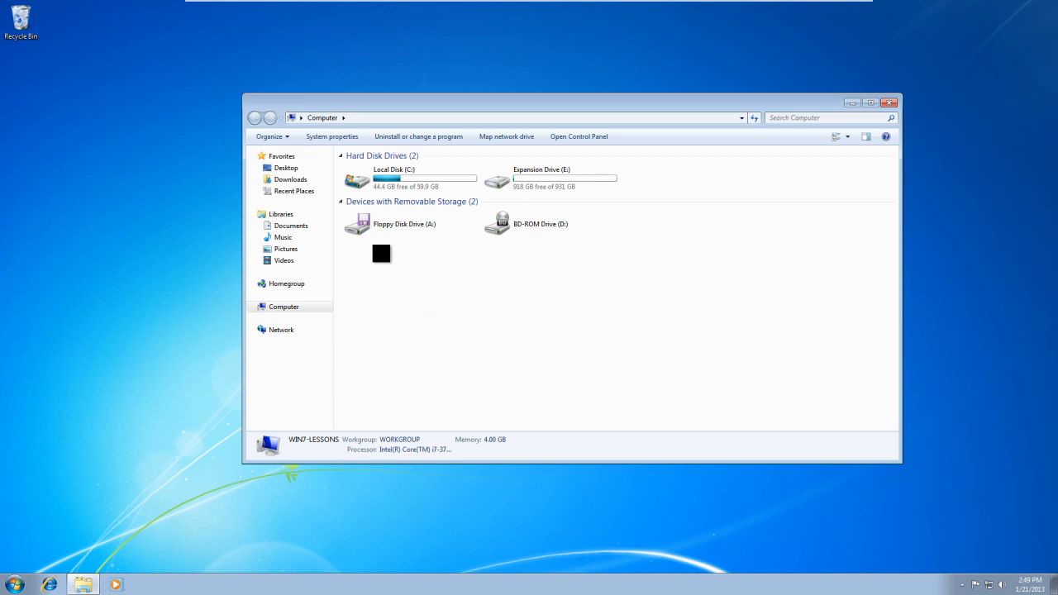
{"action": "left_click", "coordinate": [316, 228]}
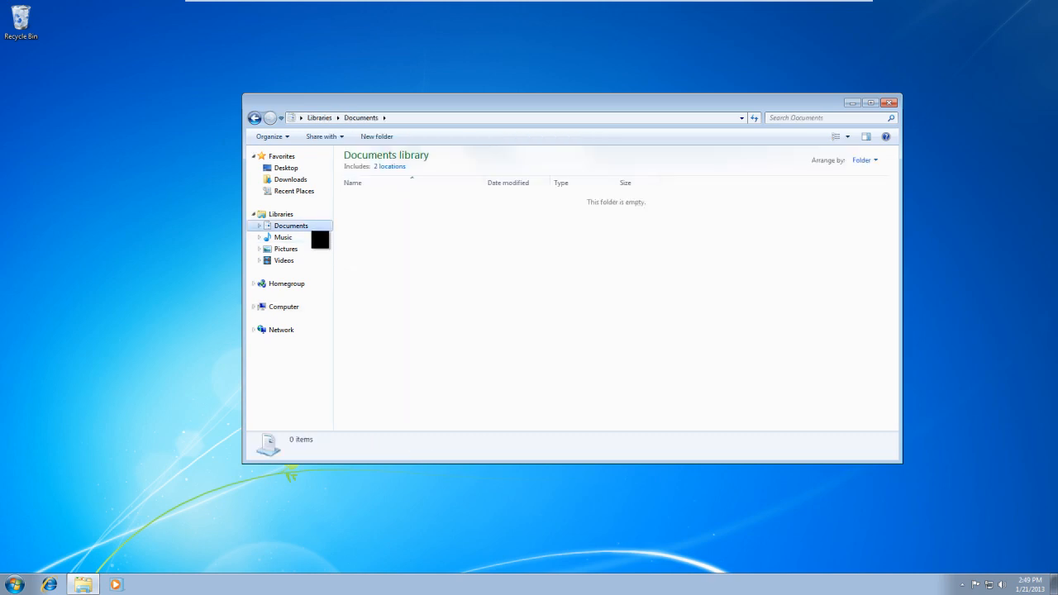
{"action": "left_click", "coordinate": [313, 239]}
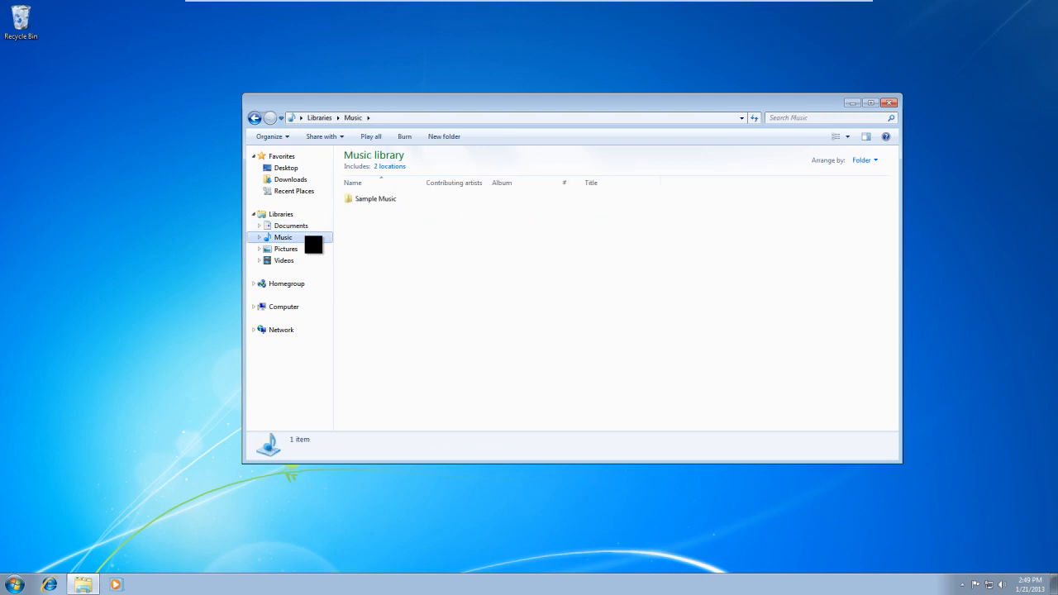
{"action": "left_click", "coordinate": [385, 204]}
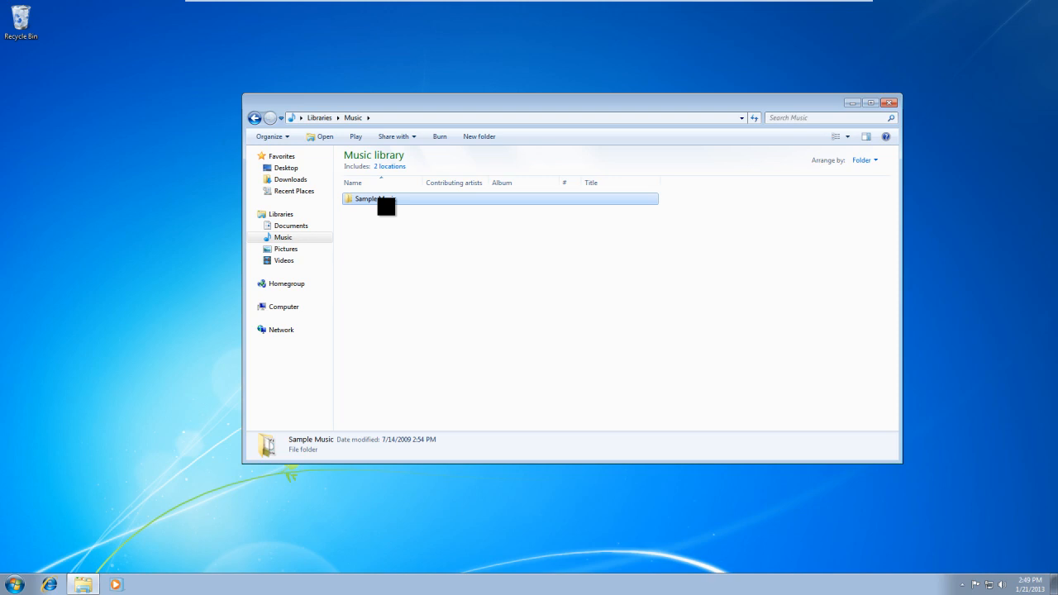
{"action": "right_click", "coordinate": [386, 206]}
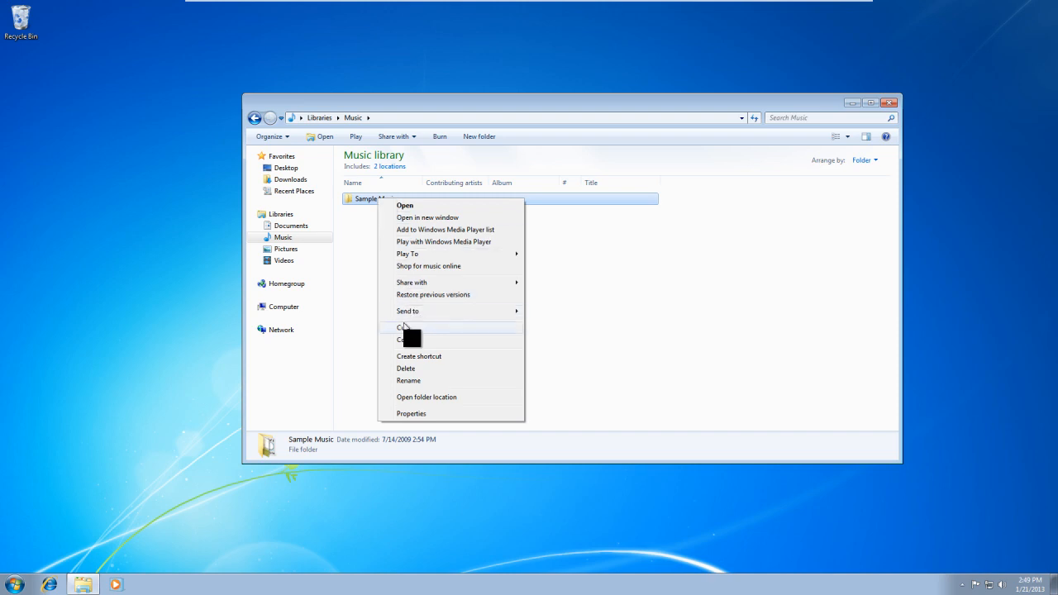
{"action": "left_click", "coordinate": [422, 340]}
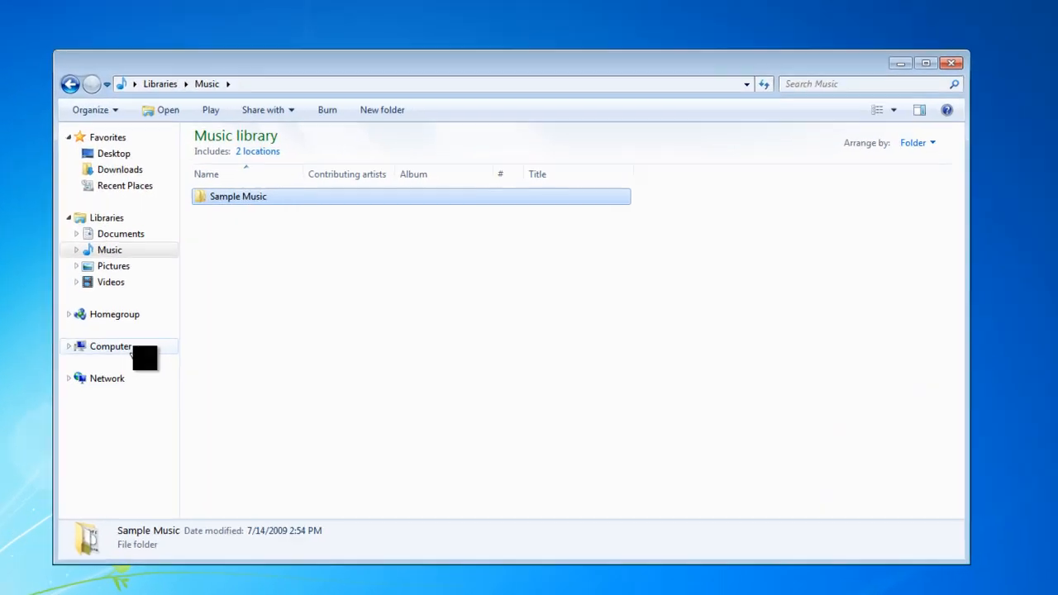
Check the Backup folder on Expansion Drive (E:) and paste the copied Sample Music folder into the drive's root.
{"action": "left_click", "coordinate": [134, 347]}
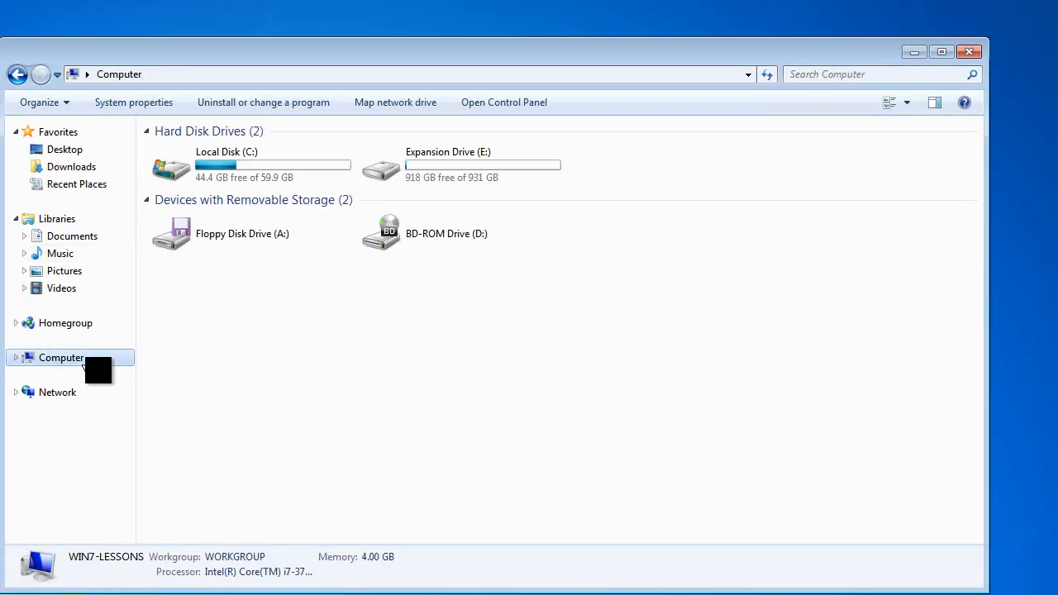
{"action": "double_click", "coordinate": [455, 179]}
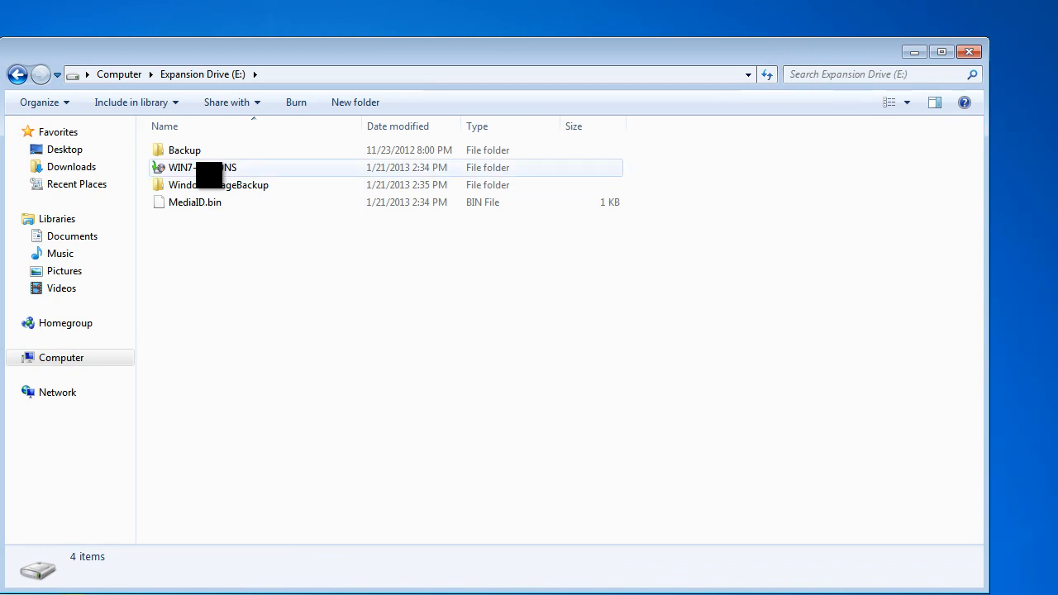
{"action": "double_click", "coordinate": [192, 150]}
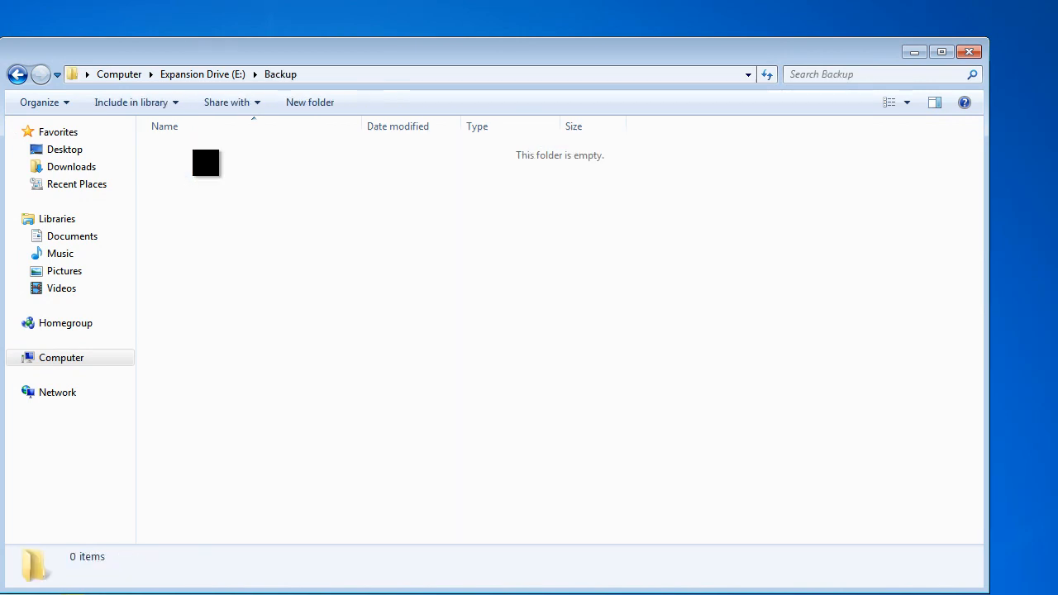
{"action": "left_click", "coordinate": [17, 74]}
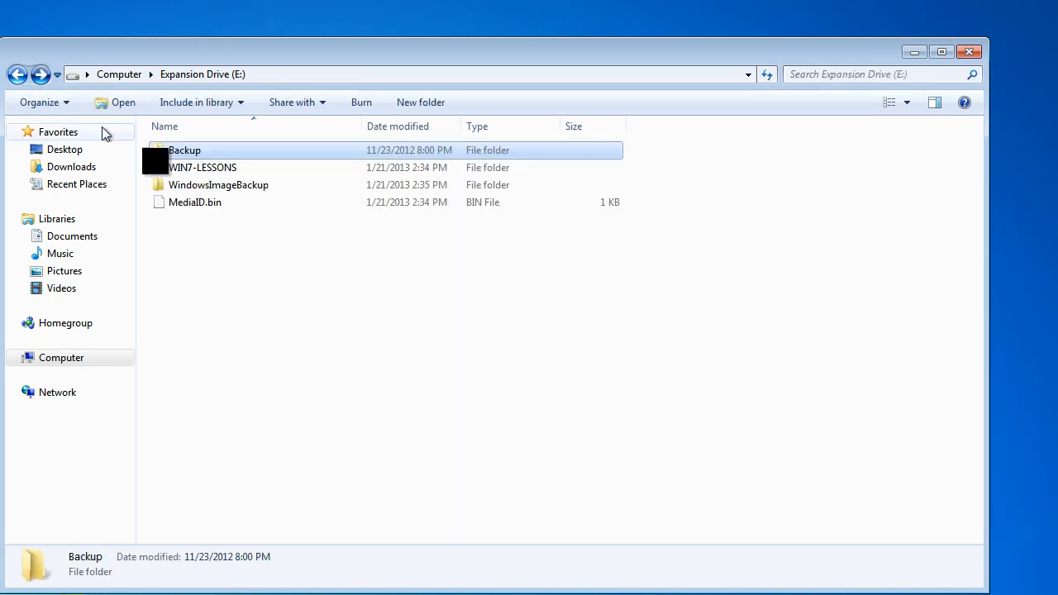
{"action": "left_click", "coordinate": [225, 256]}
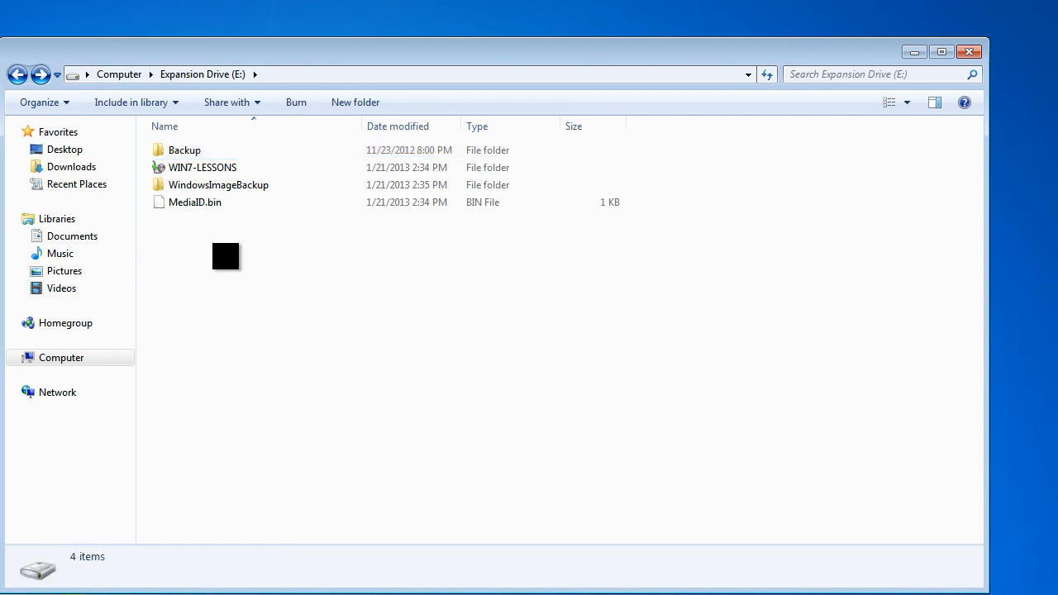
{"action": "right_click", "coordinate": [226, 256]}
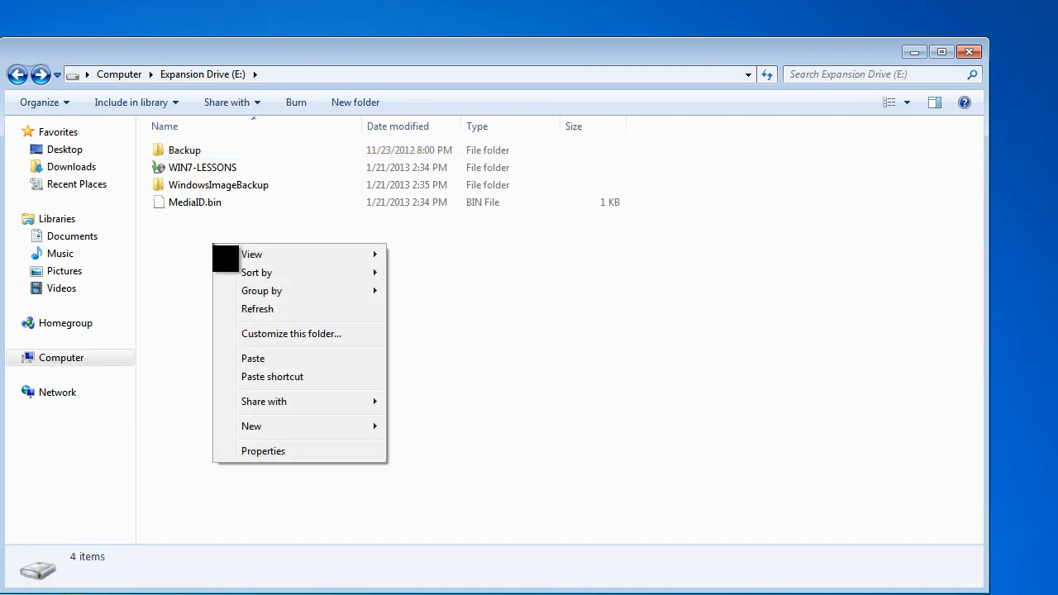
{"action": "left_click", "coordinate": [253, 358]}
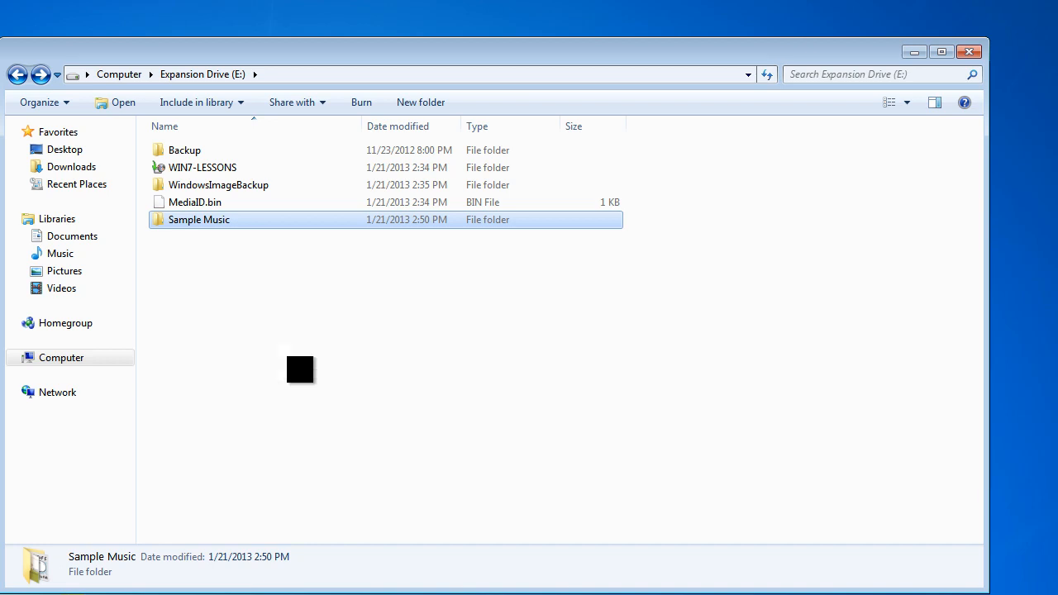
{"action": "left_click", "coordinate": [287, 357]}
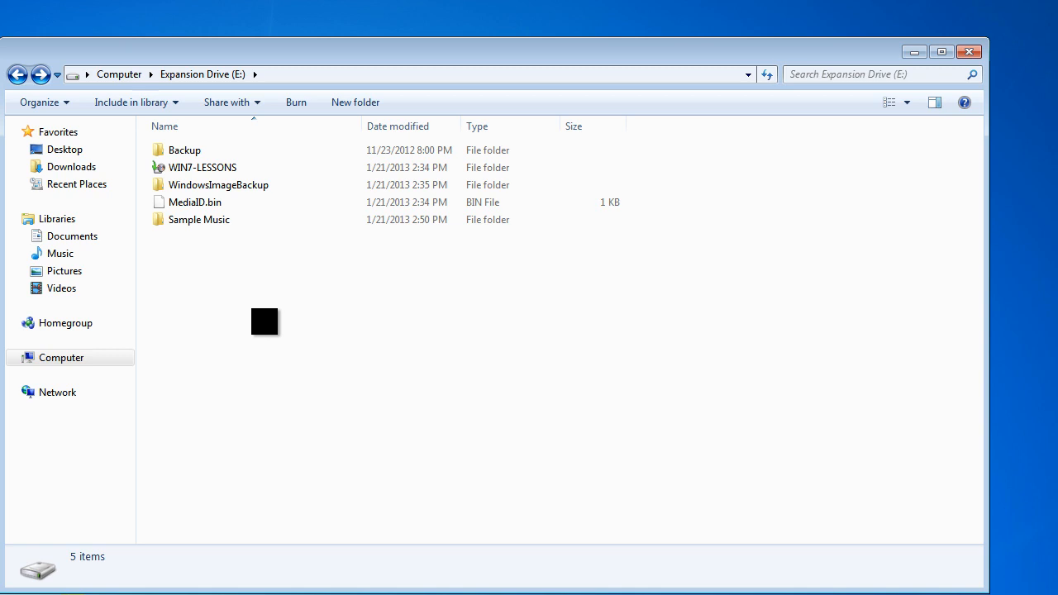
Compare the Sample Music folder in the Music library with its copy on Expansion Drive (E:), and close the window.
{"action": "left_click", "coordinate": [53, 257]}
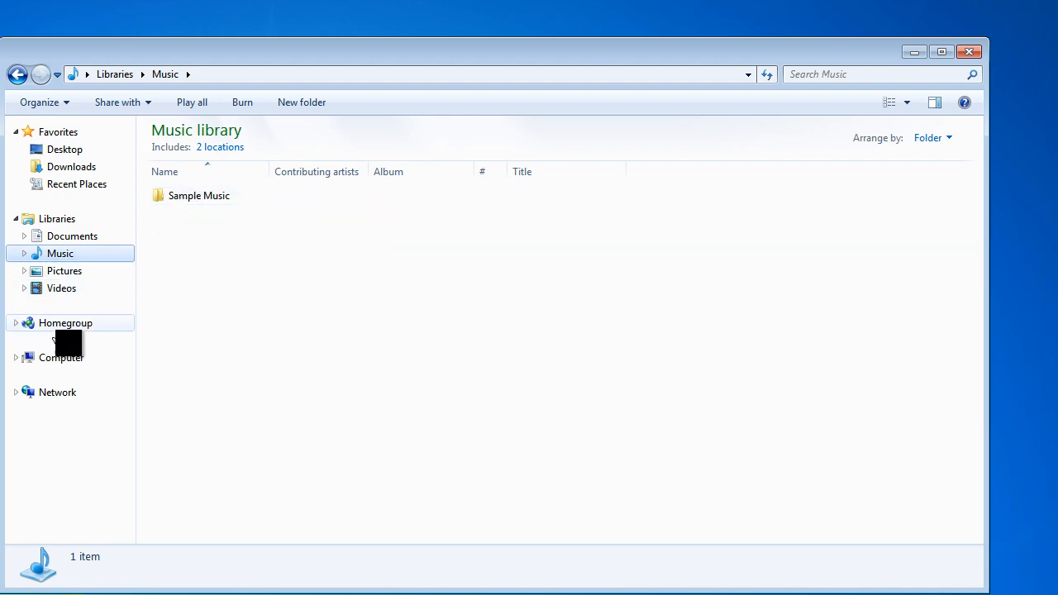
{"action": "left_click", "coordinate": [61, 358]}
{"action": "double_click", "coordinate": [442, 157]}
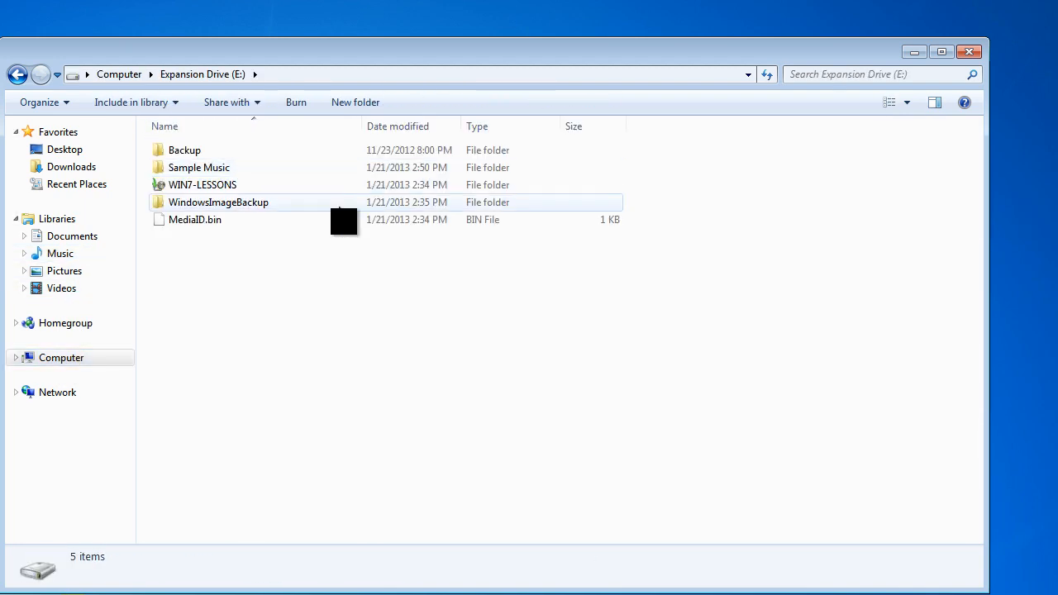
{"action": "left_click", "coordinate": [233, 176]}
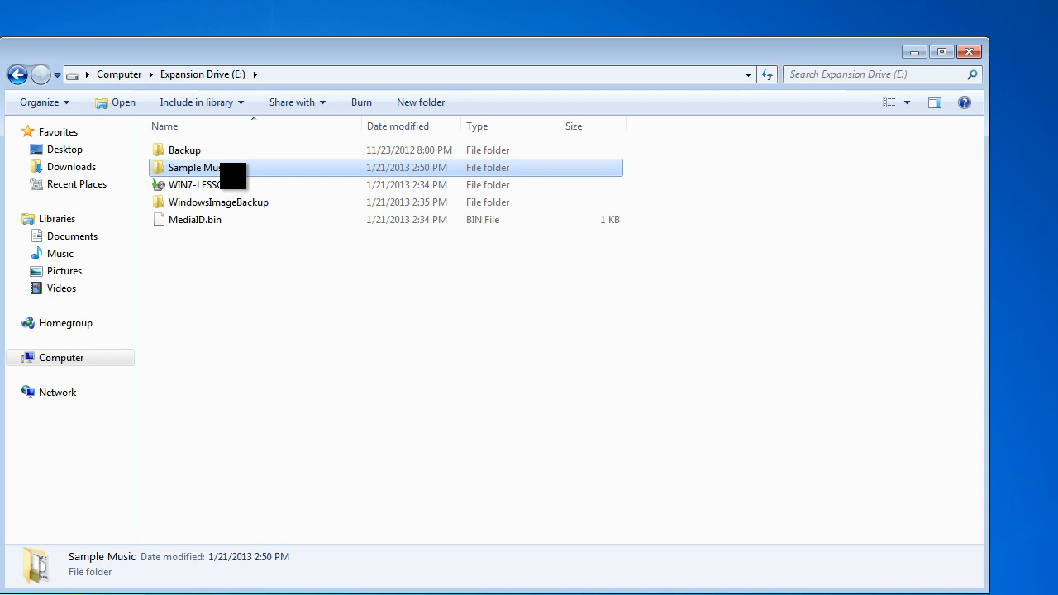
{"action": "left_click", "coordinate": [975, 54]}
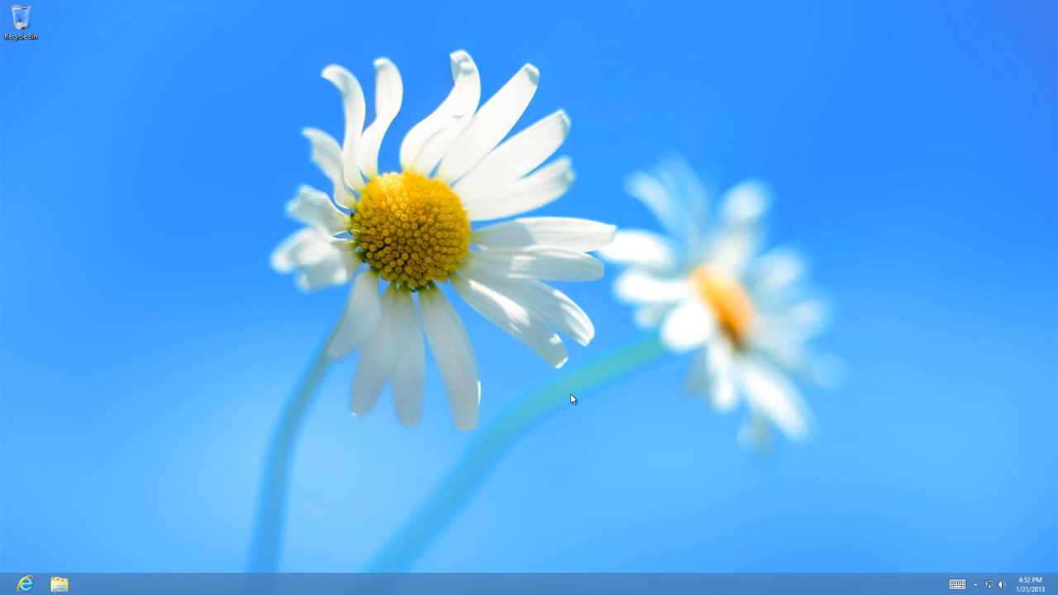
On the Windows 8 desktop, open the Control Panel from the Settings charm, view its items and close it.
{"action": "mouse_move", "coordinate": [1057, 594]}
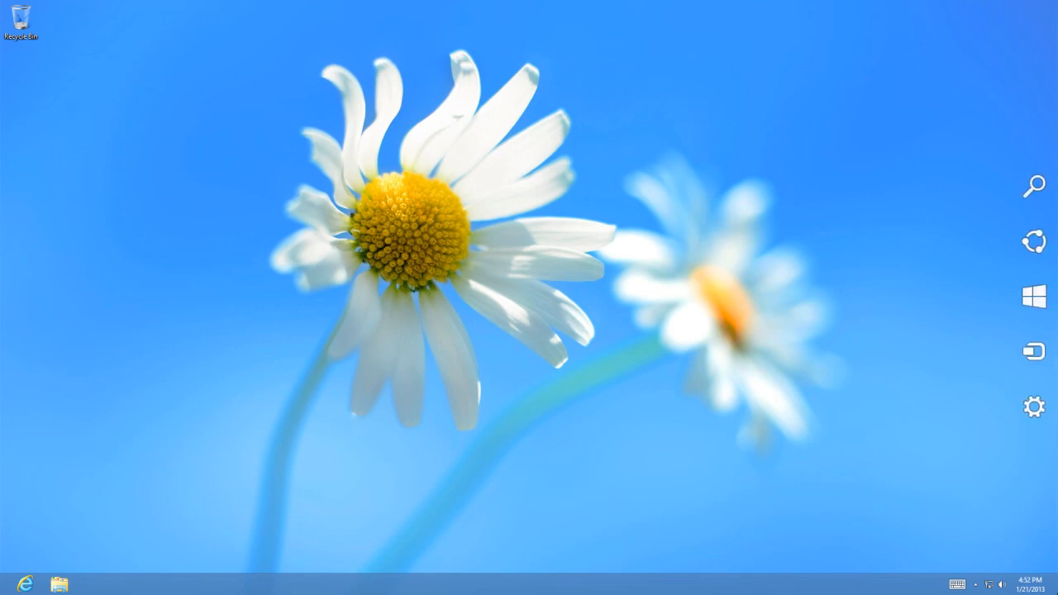
{"action": "mouse_move", "coordinate": [1050, 488]}
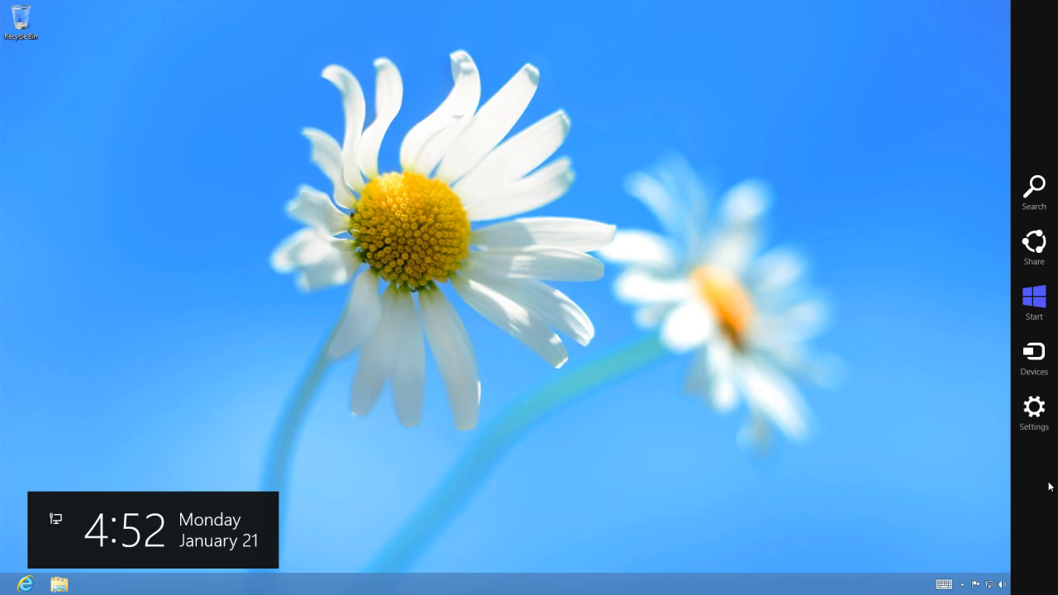
{"action": "left_click", "coordinate": [1031, 434]}
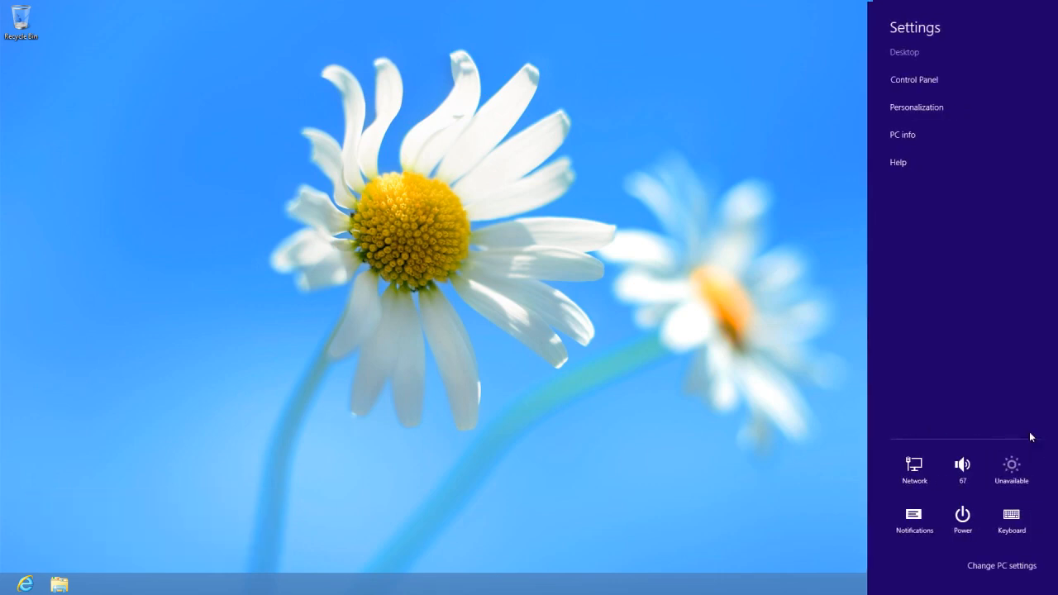
{"action": "left_click", "coordinate": [935, 91]}
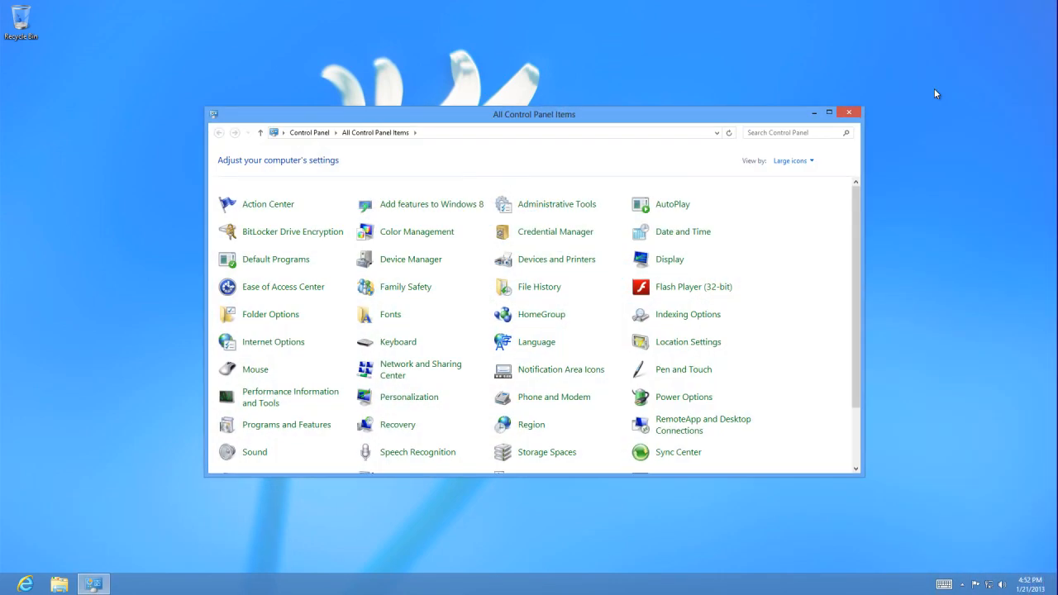
{"action": "left_click", "coordinate": [847, 116]}
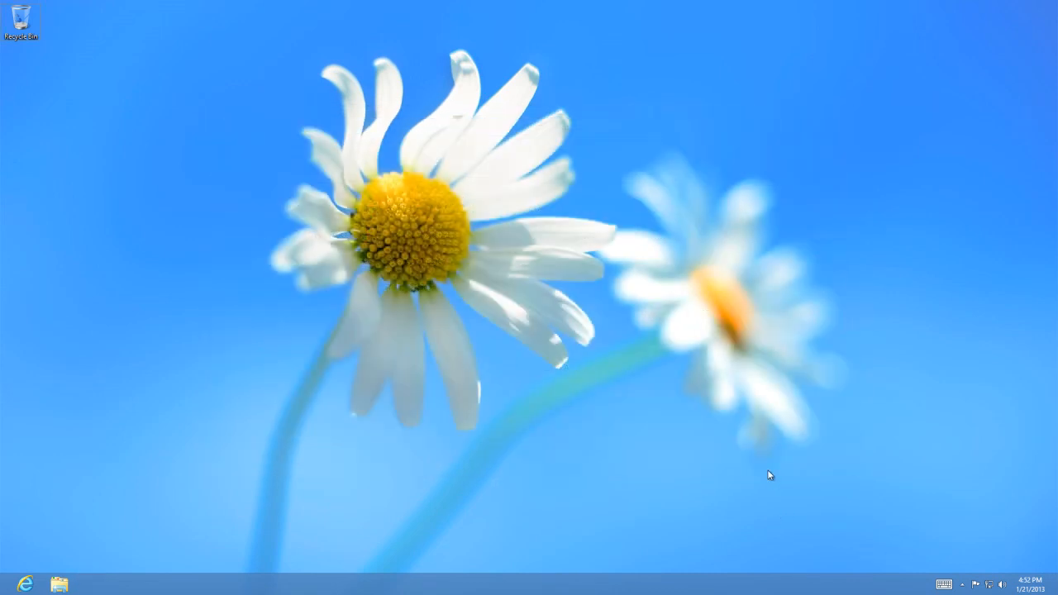
Search the Start screen for "cont", open the Control Panel and view its File History page.
{"action": "key", "text": "super"}
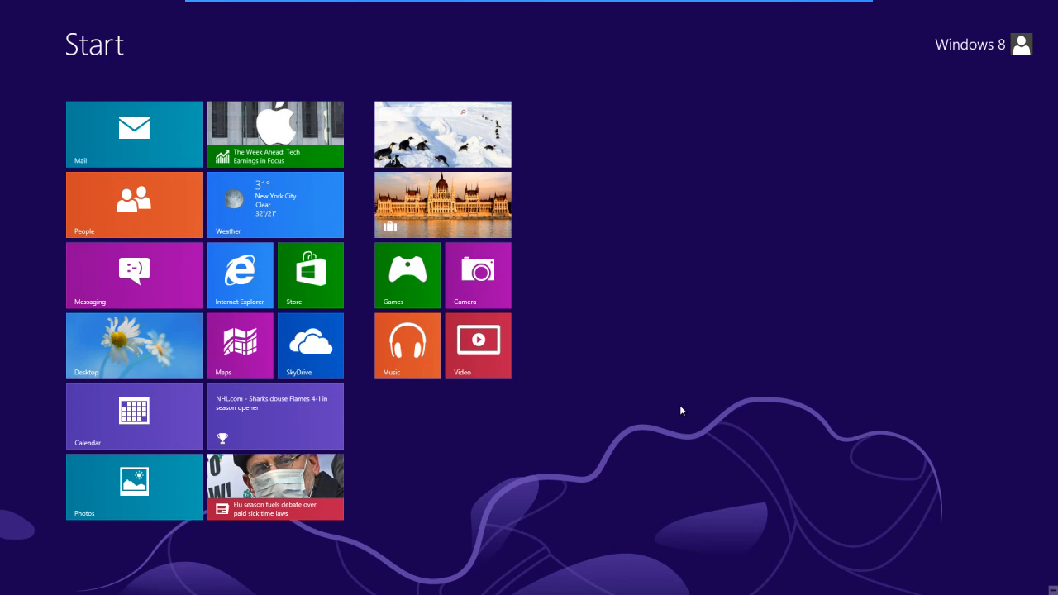
{"action": "type", "text": "cont"}
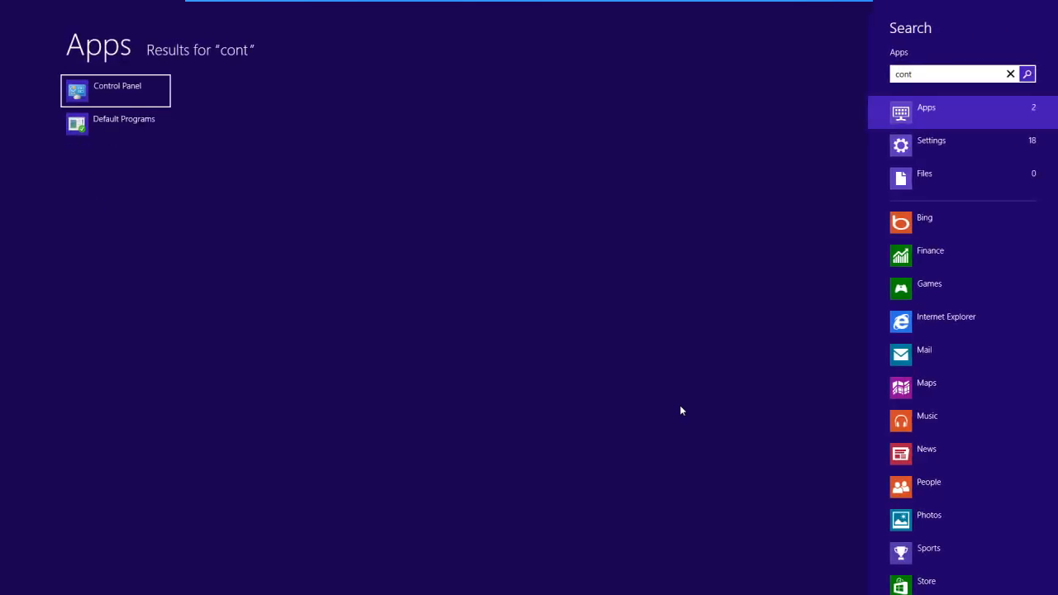
{"action": "left_click", "coordinate": [130, 87]}
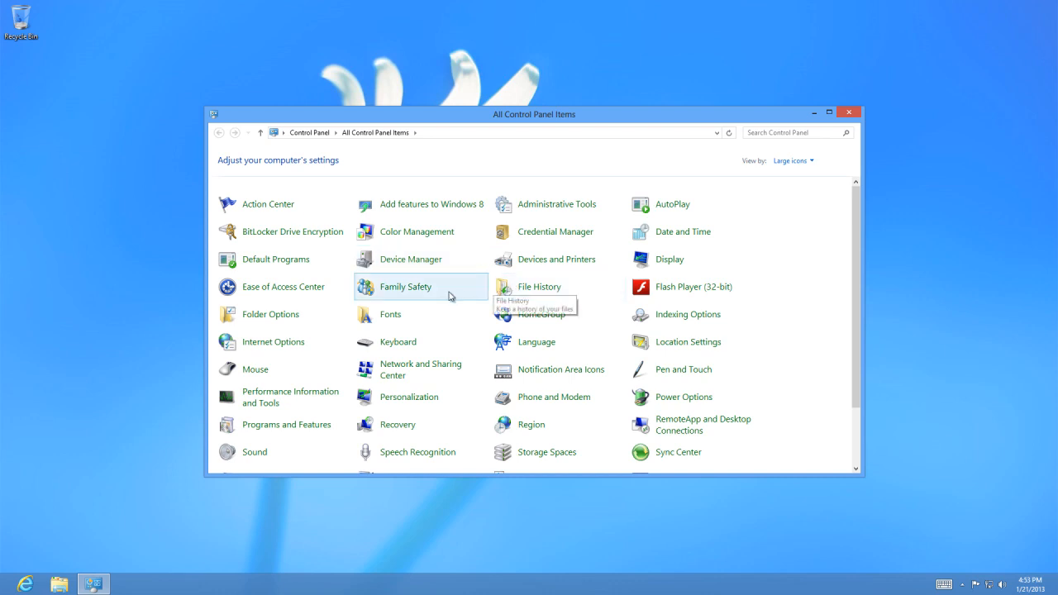
{"action": "left_click", "coordinate": [550, 288]}
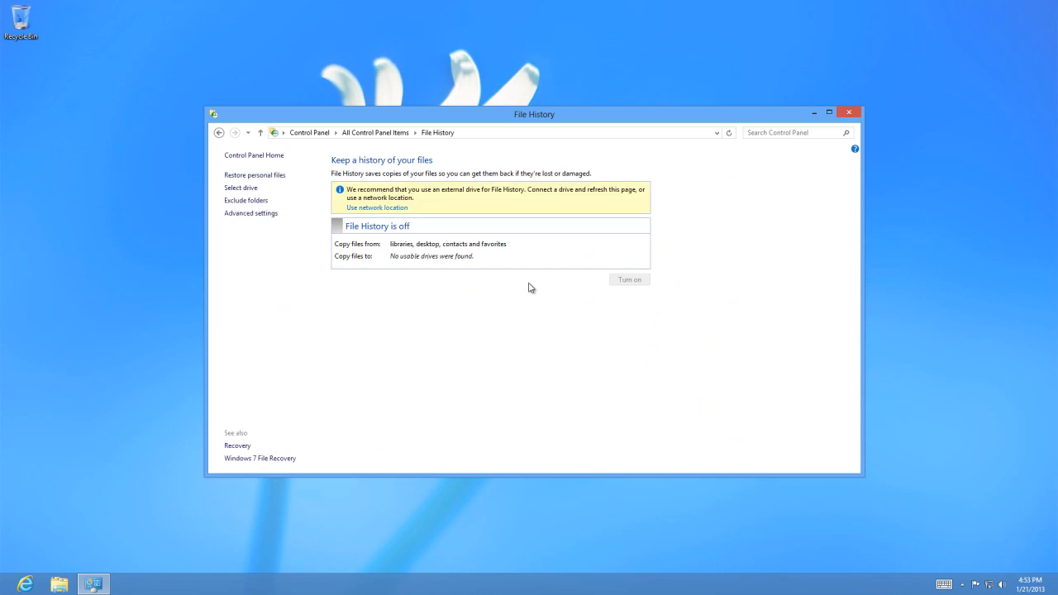
Return to all Control Panel items, change the view to Category, and open File History under System and Security.
{"action": "left_click", "coordinate": [219, 133]}
{"action": "left_click", "coordinate": [802, 162]}
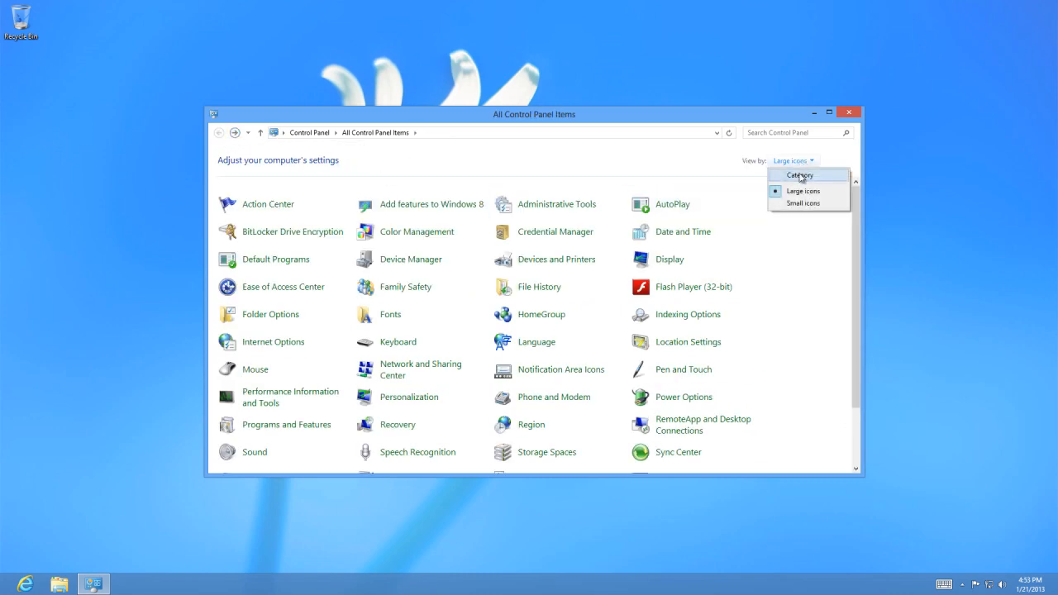
{"action": "left_click", "coordinate": [781, 176]}
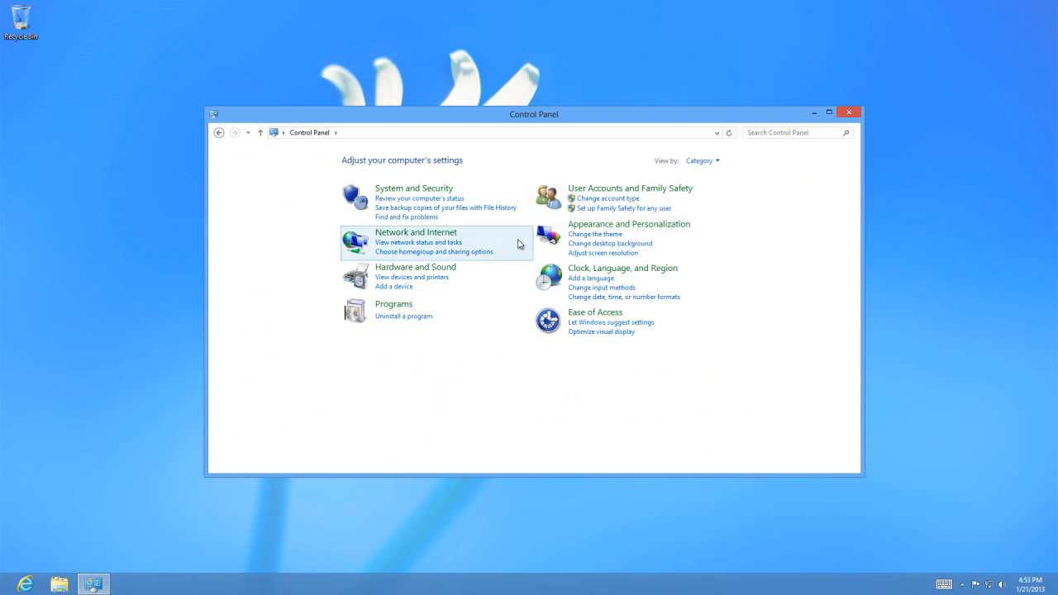
{"action": "left_click", "coordinate": [459, 208]}
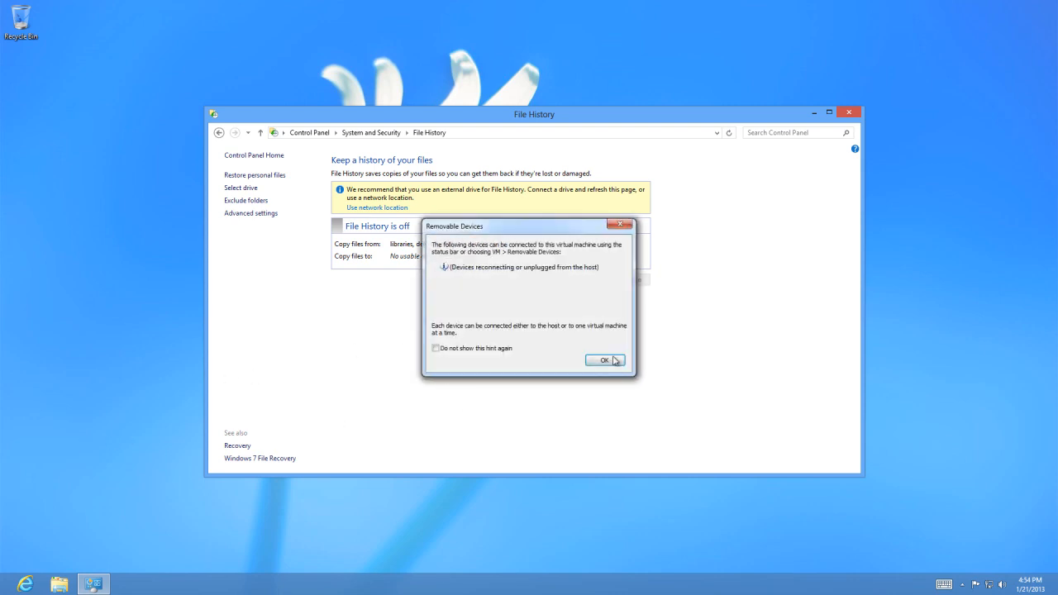
Dismiss the Removable Devices hint, refresh the File History page and turn on File History for Expansion Drive (E:).
{"action": "left_click", "coordinate": [614, 361]}
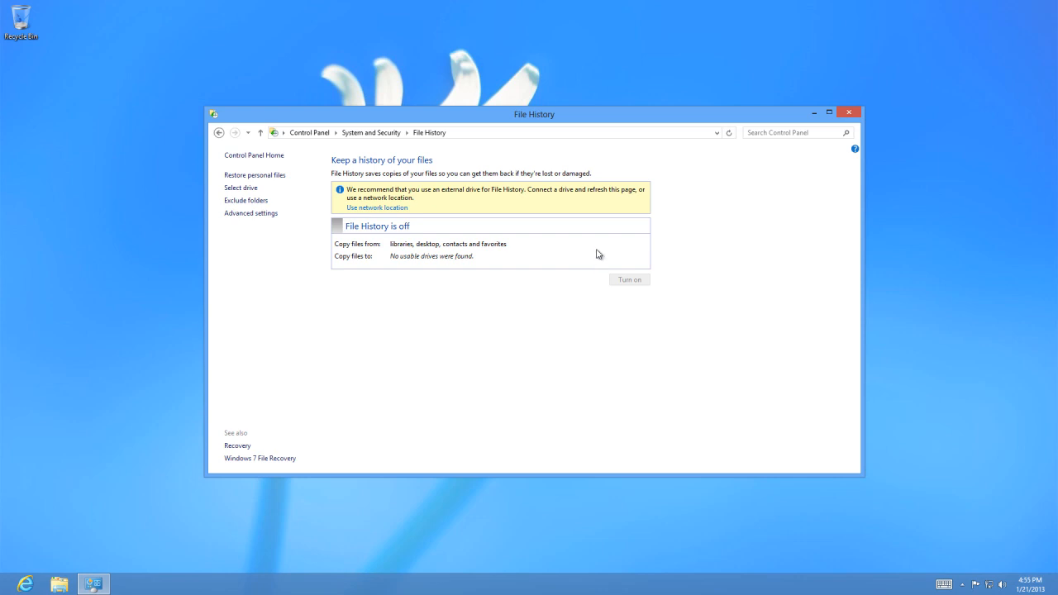
{"action": "left_click", "coordinate": [729, 135]}
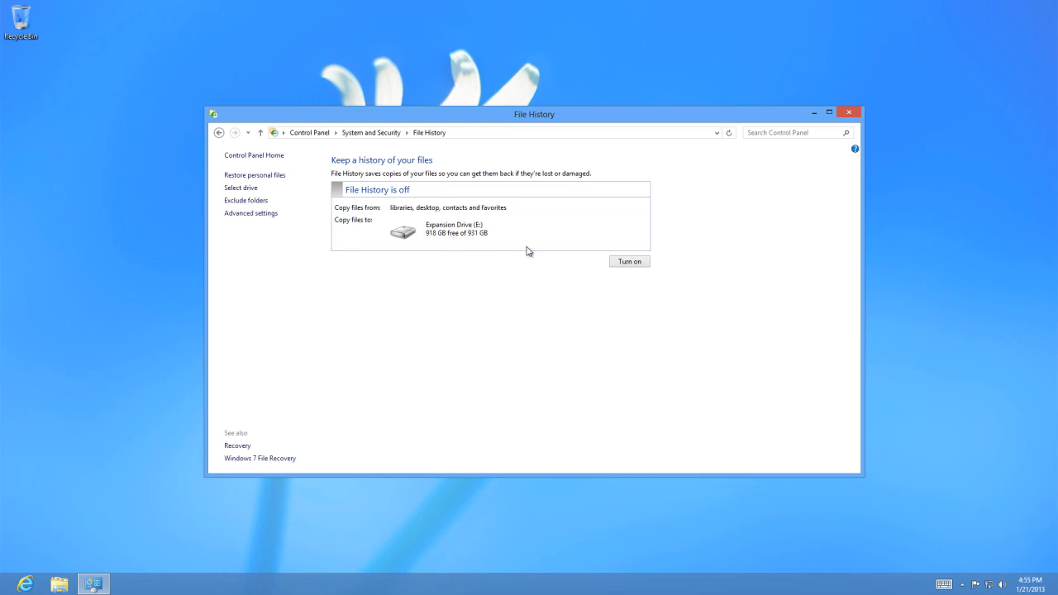
{"action": "left_click", "coordinate": [627, 261]}
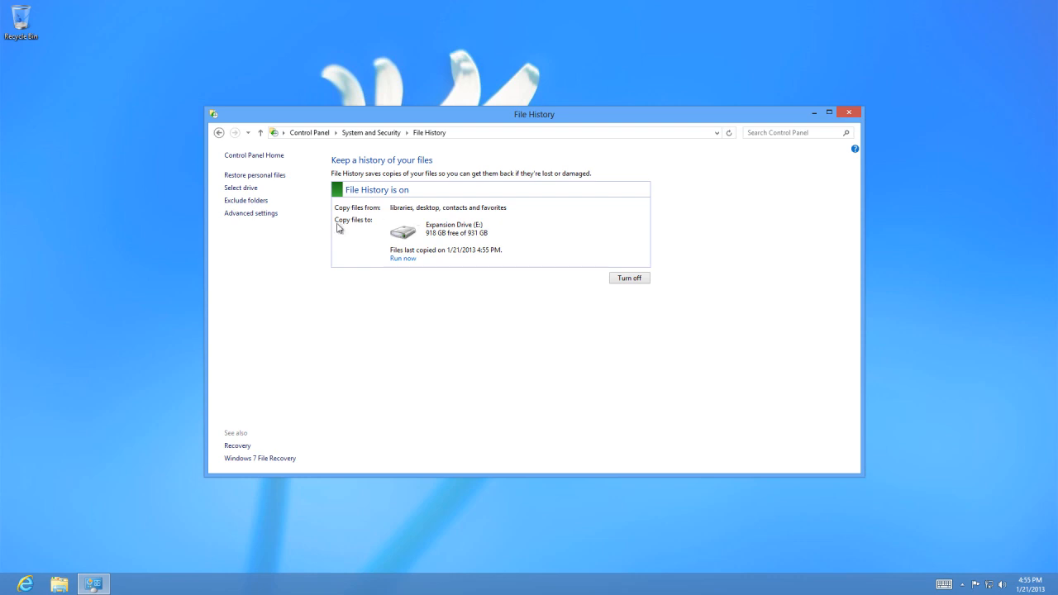
Review the File History advanced options for copy frequency, offline cache size and how long versions are kept, and return to File History.
{"action": "left_click", "coordinate": [250, 213]}
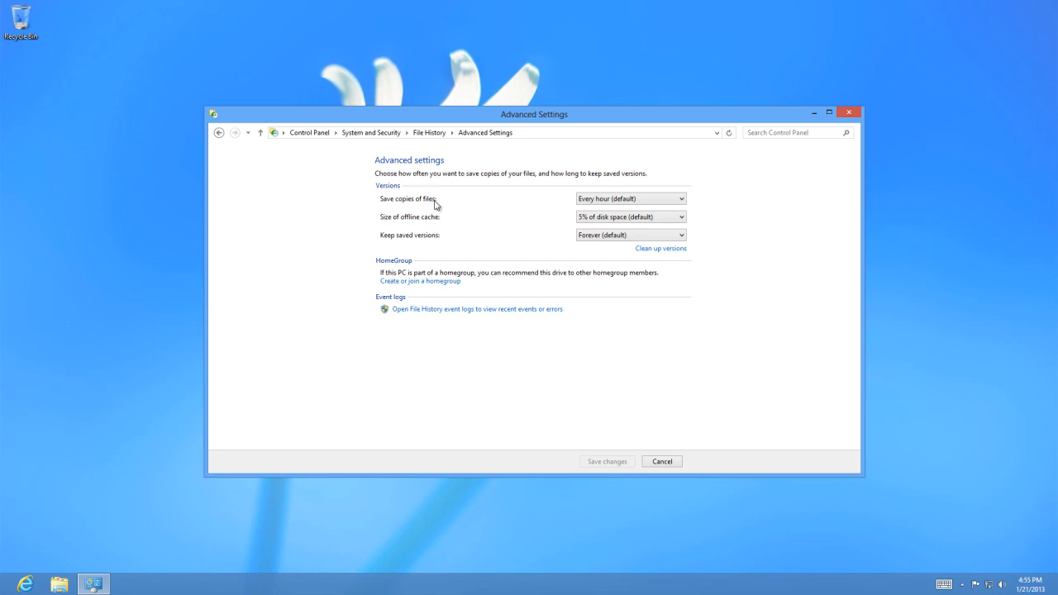
{"action": "left_click", "coordinate": [585, 200]}
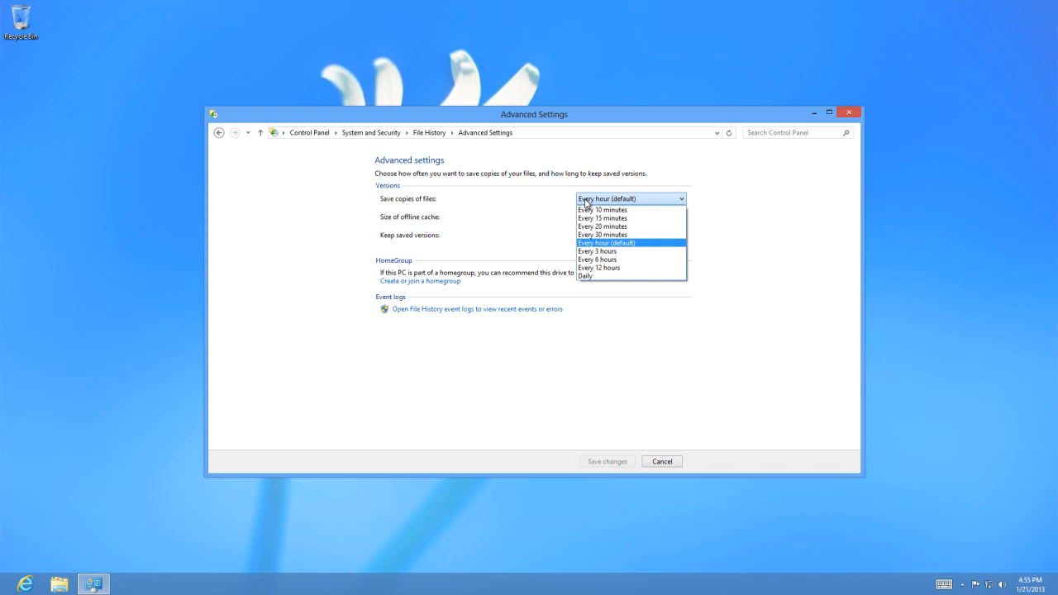
{"action": "left_click", "coordinate": [585, 200]}
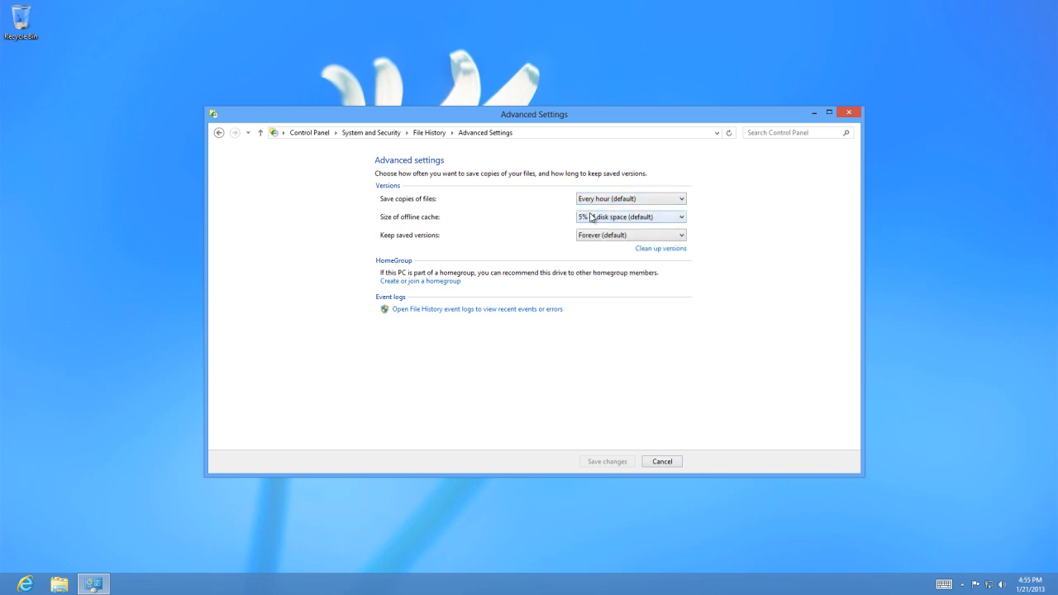
{"action": "left_click", "coordinate": [601, 217]}
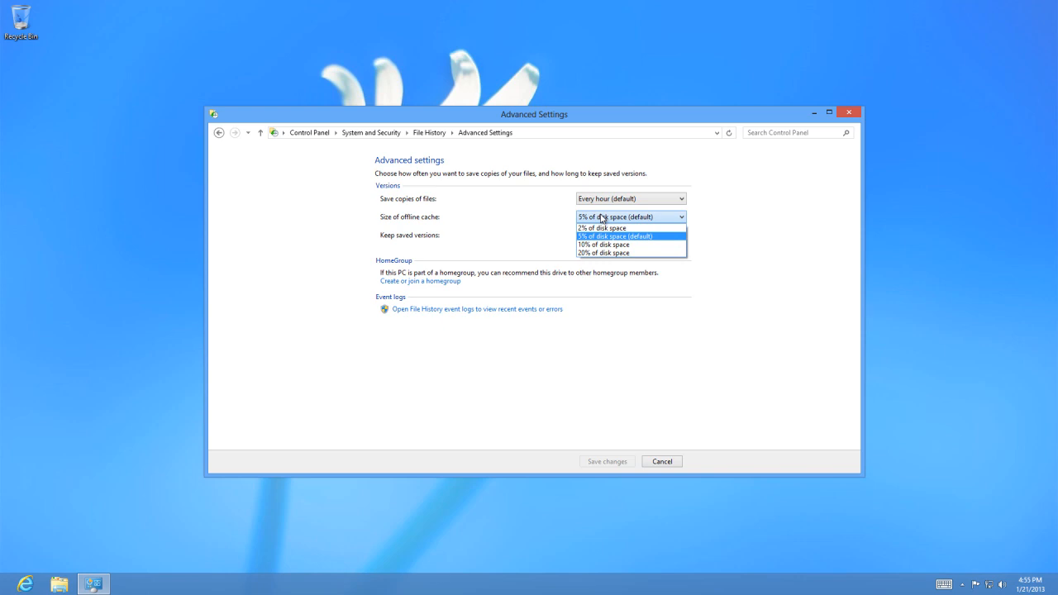
{"action": "left_click", "coordinate": [601, 218]}
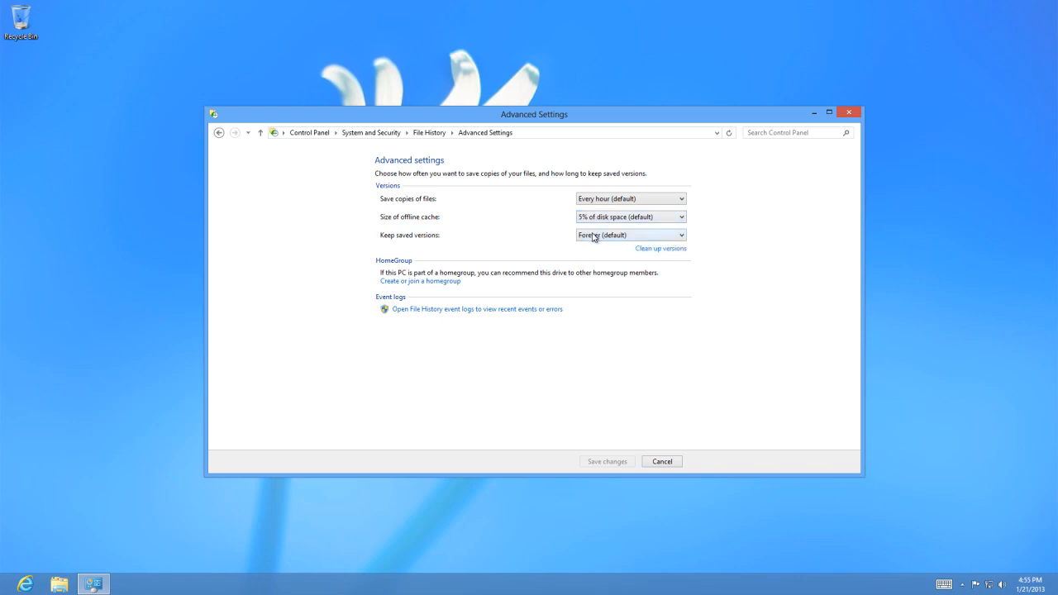
{"action": "left_click", "coordinate": [596, 236]}
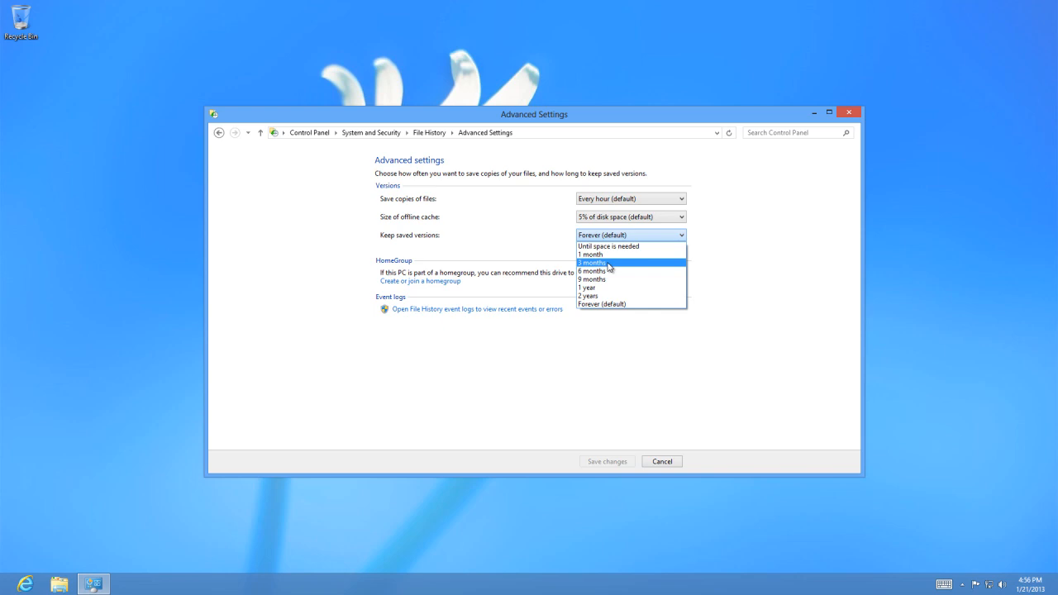
{"action": "left_click", "coordinate": [587, 237]}
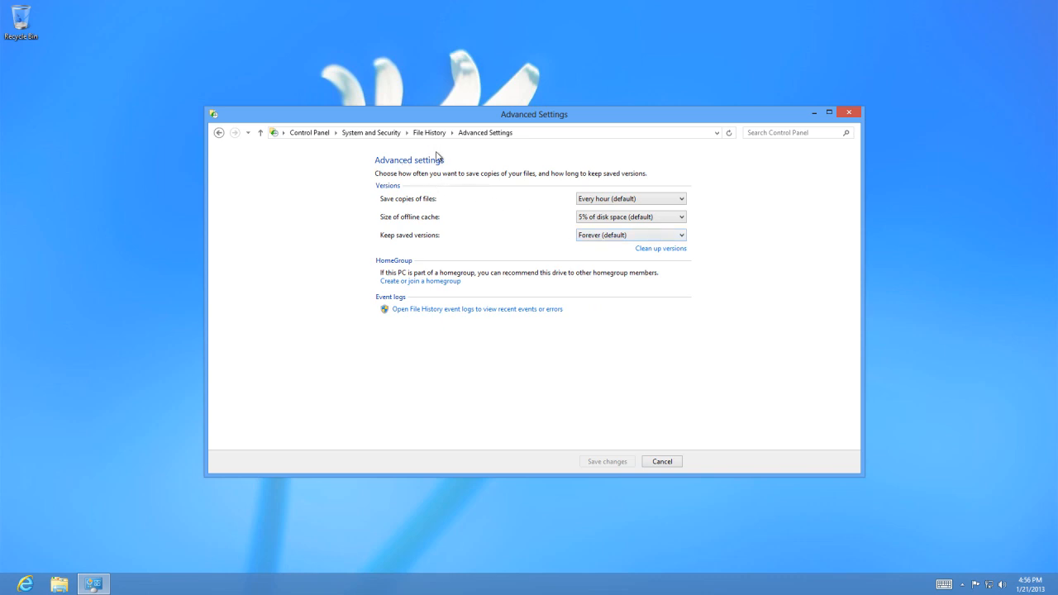
{"action": "left_click", "coordinate": [219, 132]}
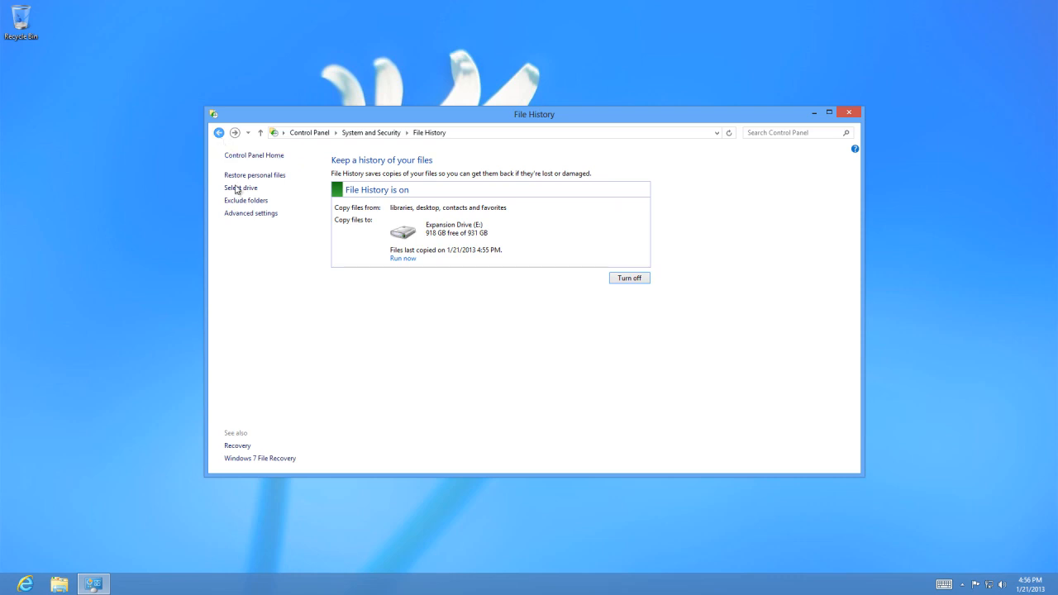
Check the folders excluded from File History and the drives available for it, returning to the main File History page.
{"action": "left_click", "coordinate": [251, 201]}
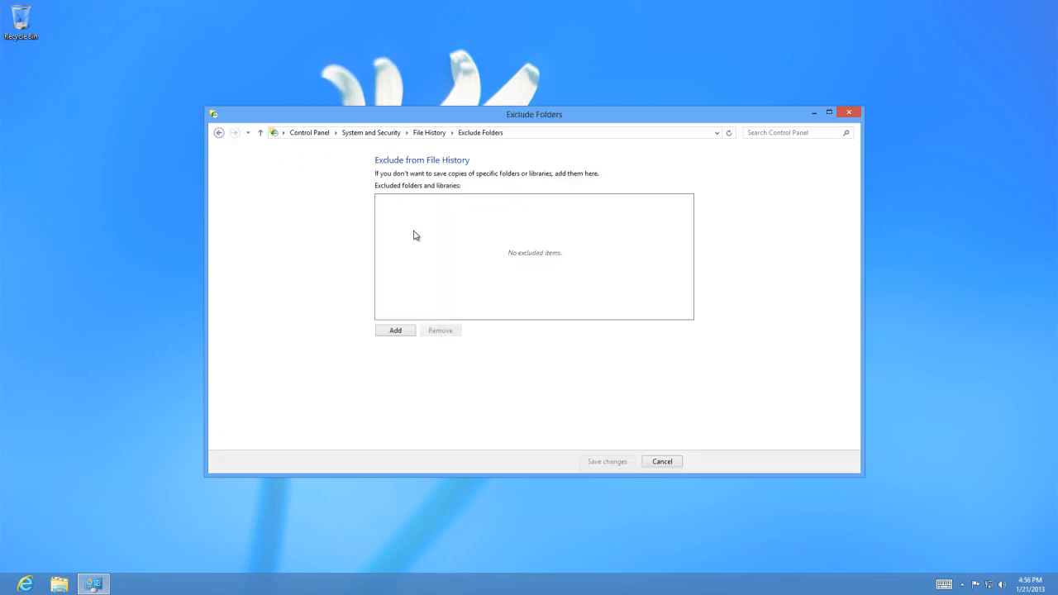
{"action": "left_click", "coordinate": [219, 133]}
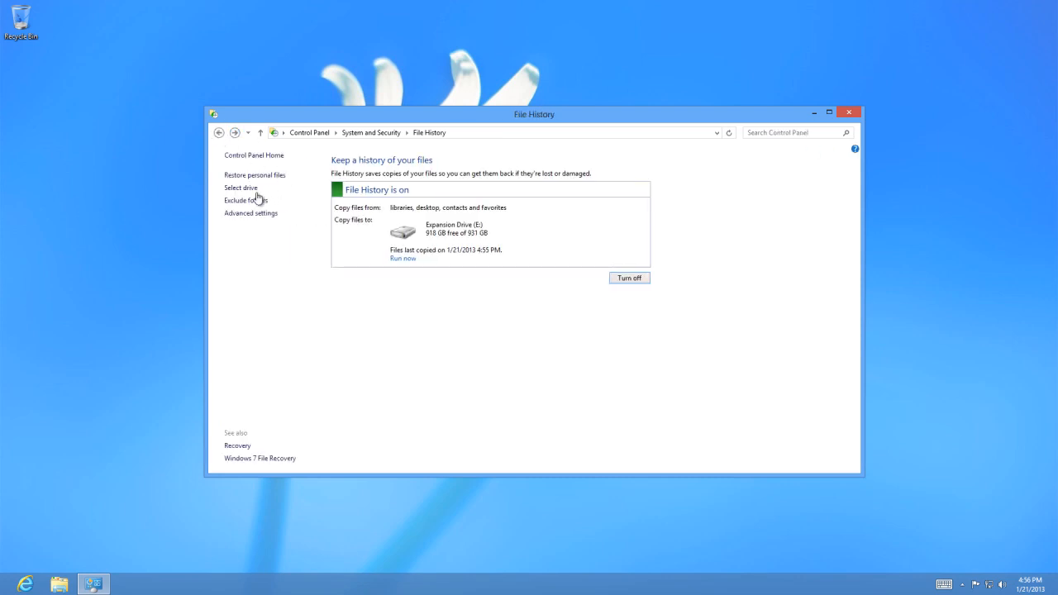
{"action": "left_click", "coordinate": [255, 189]}
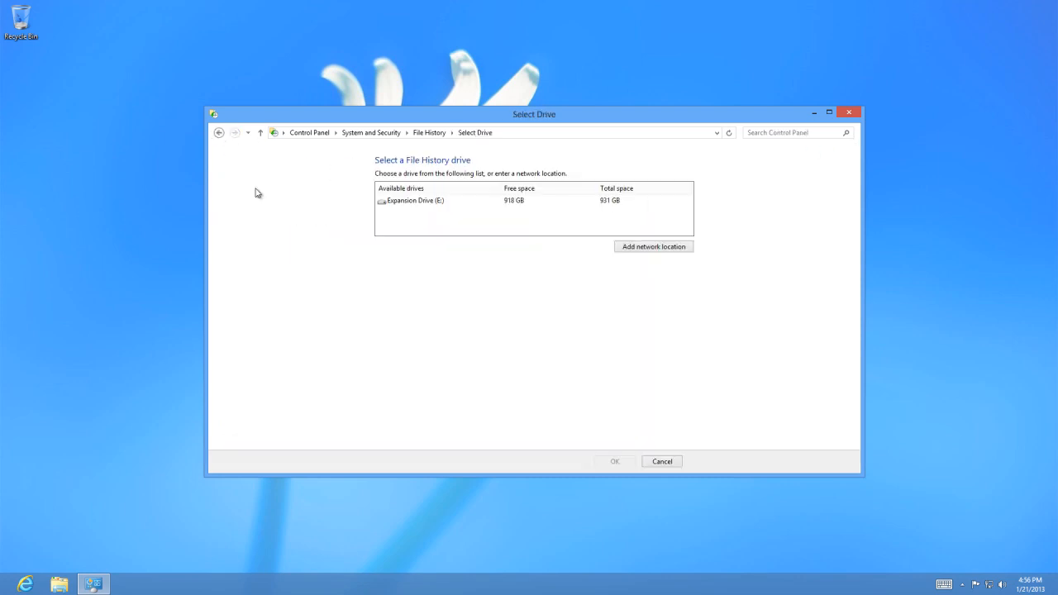
{"action": "left_click", "coordinate": [219, 133]}
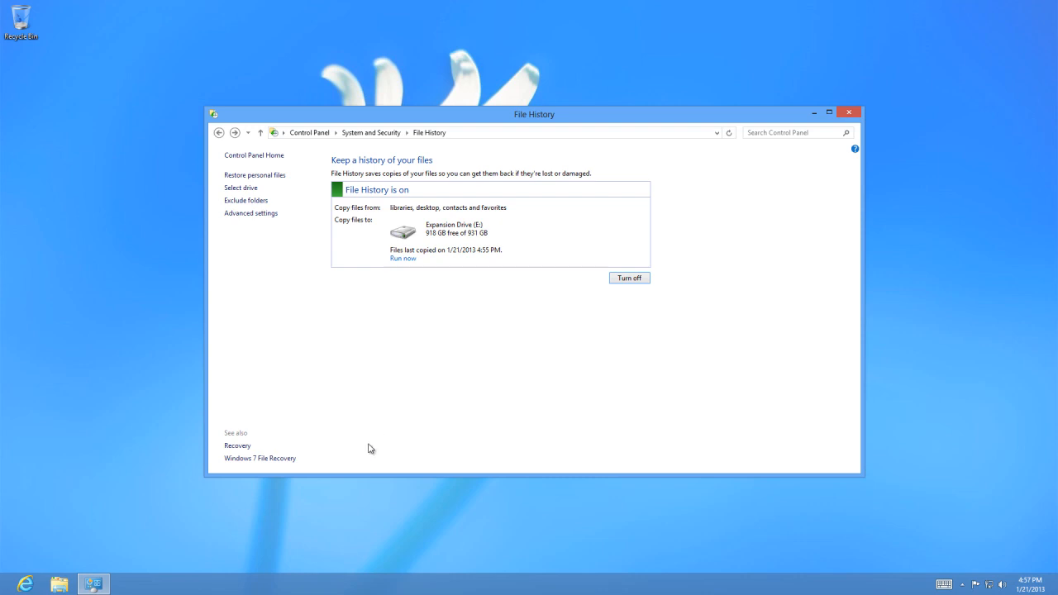
View the Windows 7 File Recovery backup and restore options, and close the window.
{"action": "left_click", "coordinate": [273, 462]}
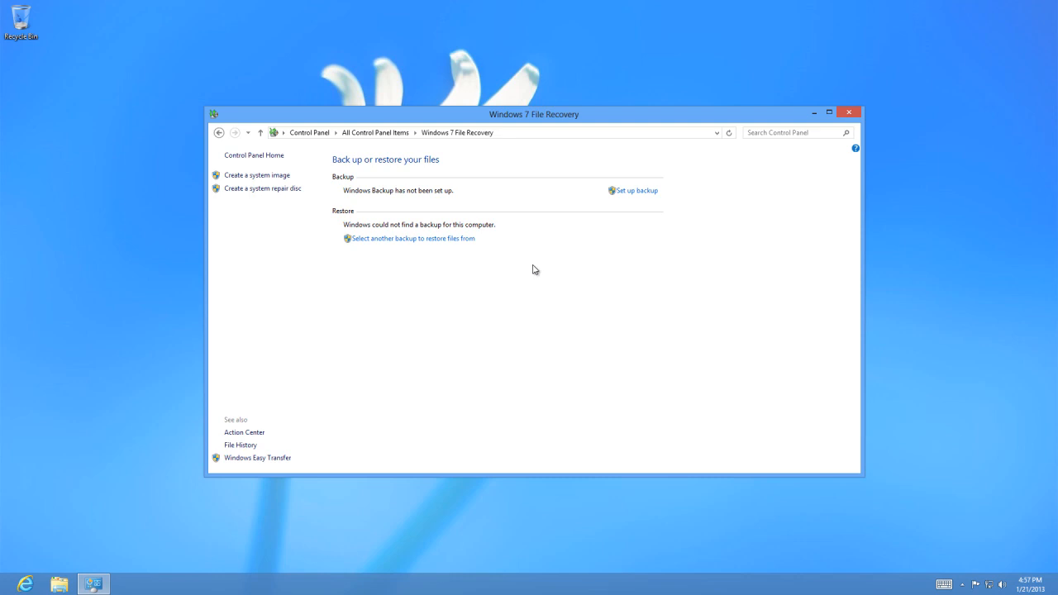
{"action": "left_click", "coordinate": [849, 113]}
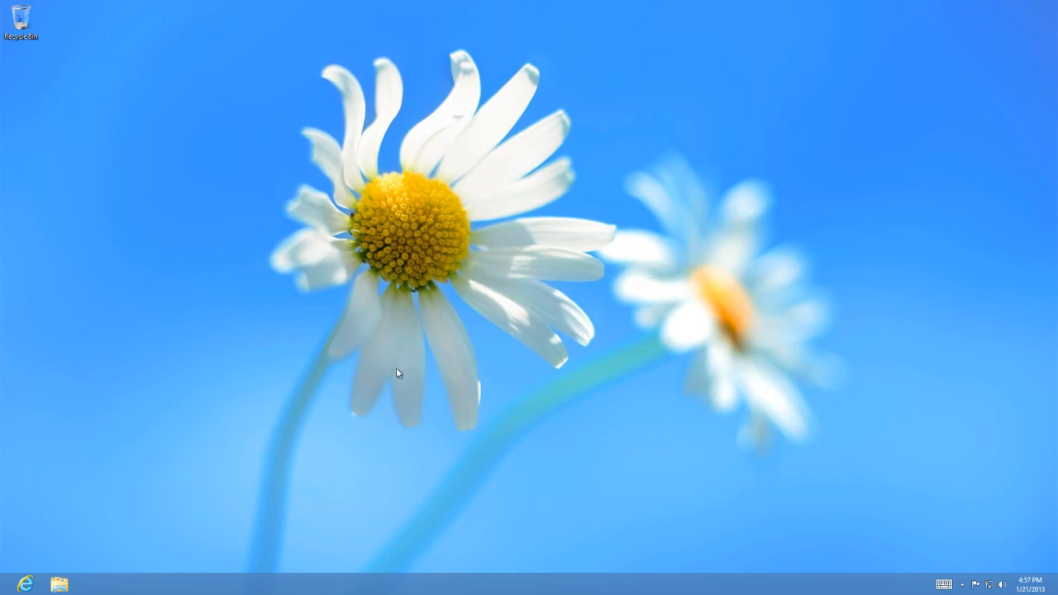
Open File Explorer and check the drives under Computer and the contents of the Pictures, Music, Videos and Documents libraries.
{"action": "left_click", "coordinate": [60, 585]}
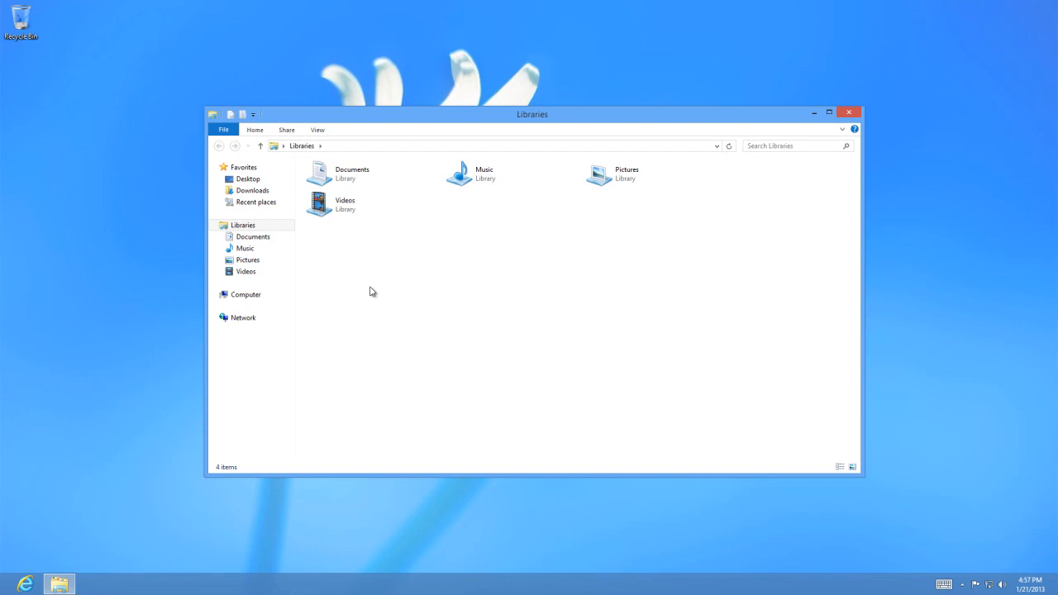
{"action": "left_click", "coordinate": [231, 303]}
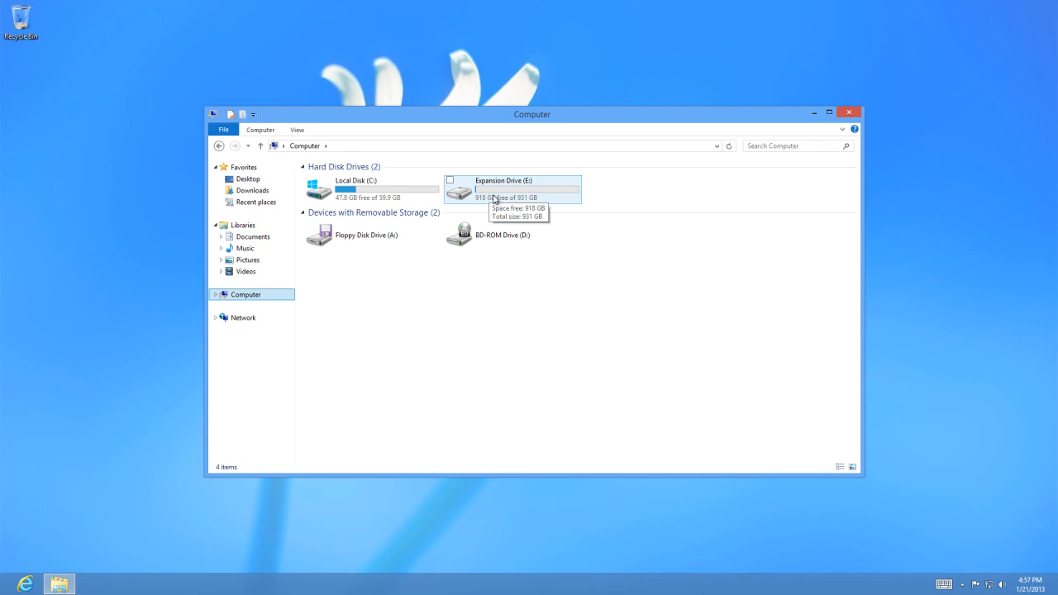
{"action": "left_click", "coordinate": [248, 260]}
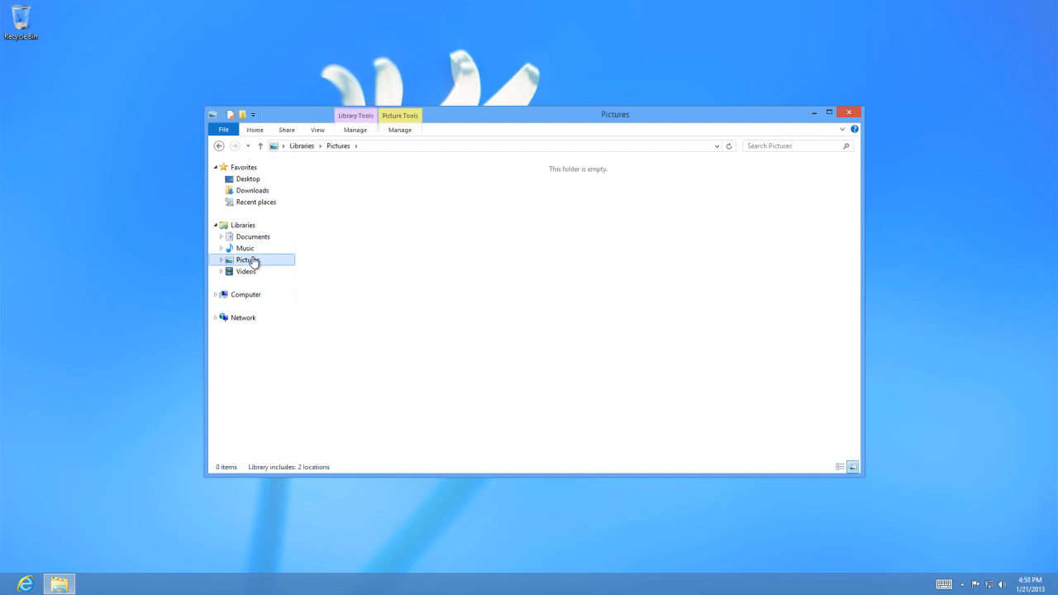
{"action": "left_click", "coordinate": [248, 249]}
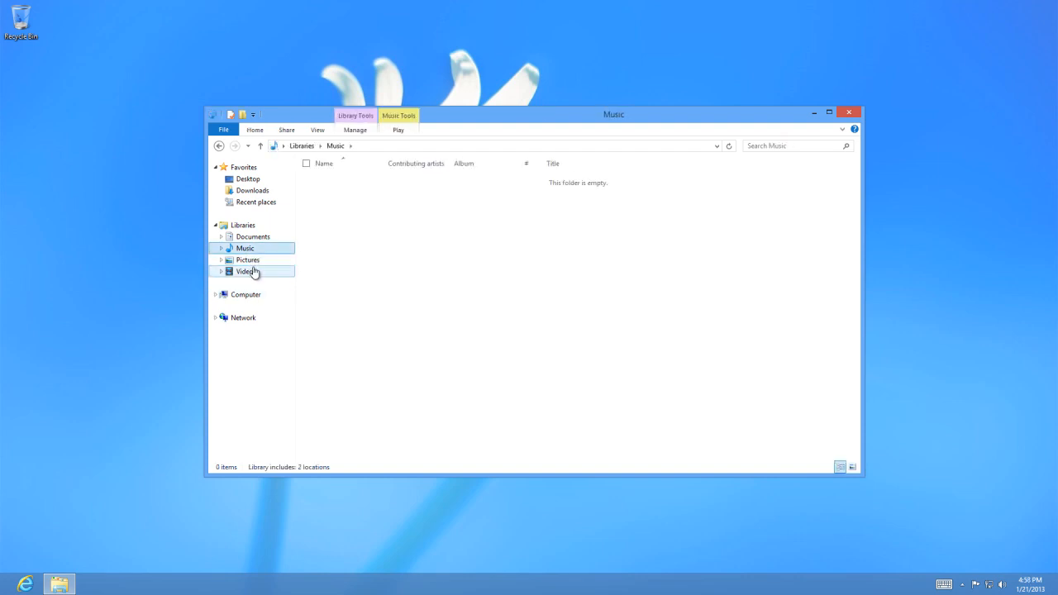
{"action": "left_click", "coordinate": [253, 272]}
{"action": "left_click", "coordinate": [255, 239]}
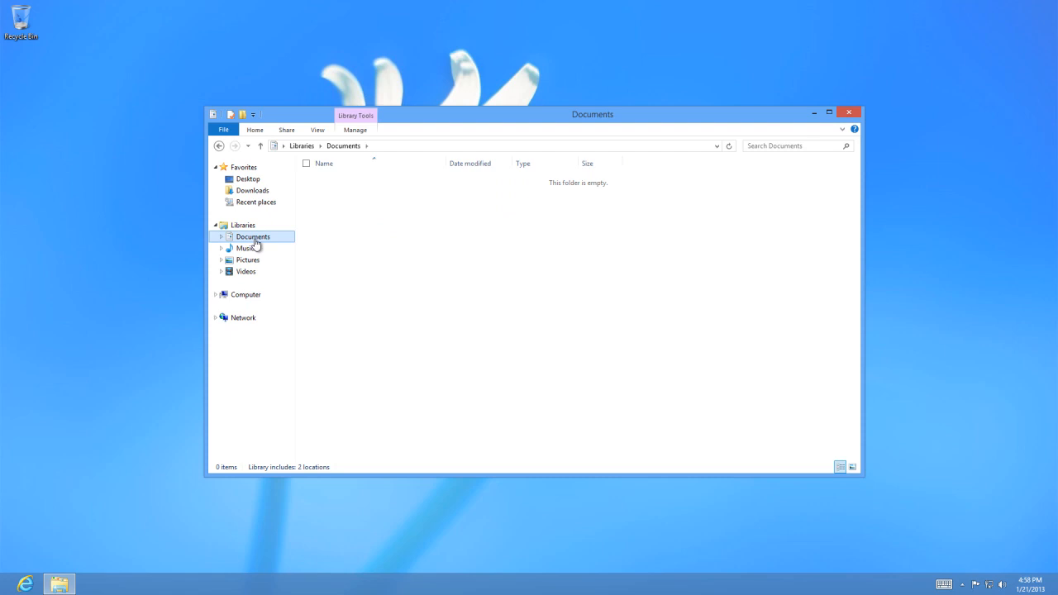
Create a new bitmap image and a new text document in the Documents library.
{"action": "right_click", "coordinate": [358, 225]}
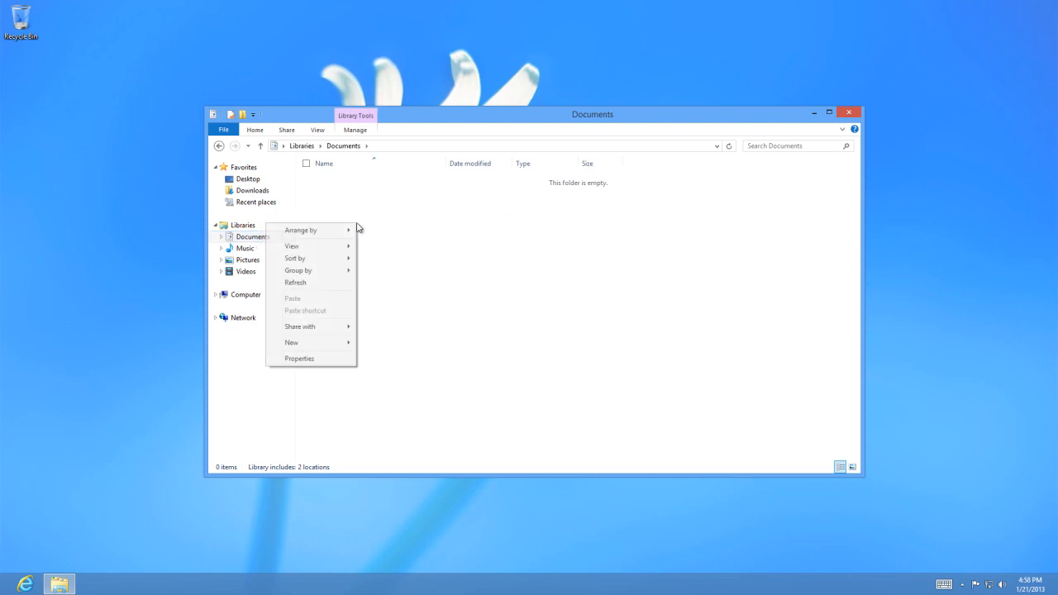
{"action": "mouse_move", "coordinate": [346, 344]}
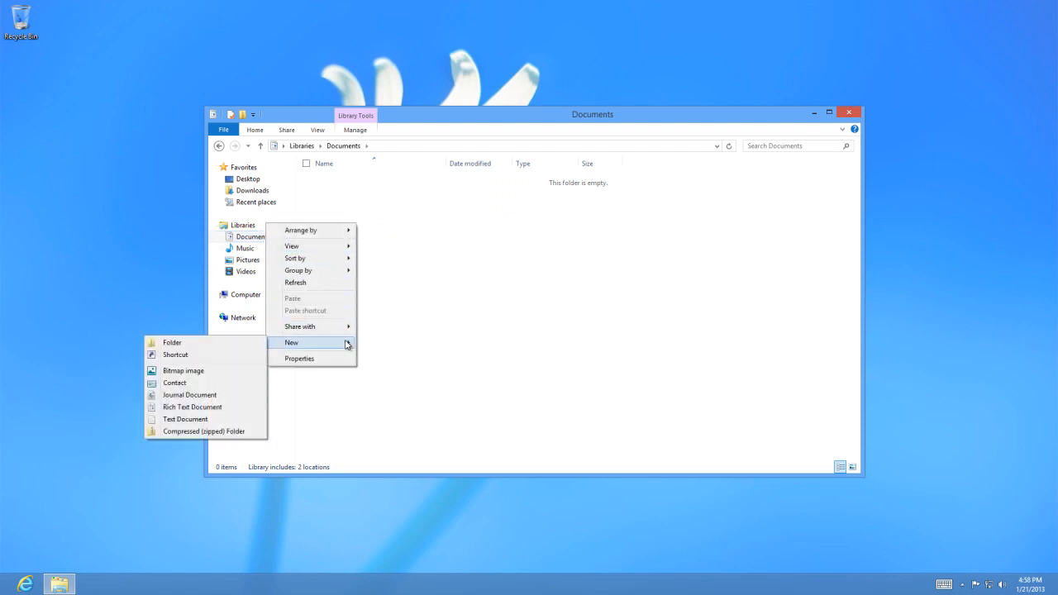
{"action": "left_click", "coordinate": [227, 377]}
{"action": "right_click", "coordinate": [342, 282]}
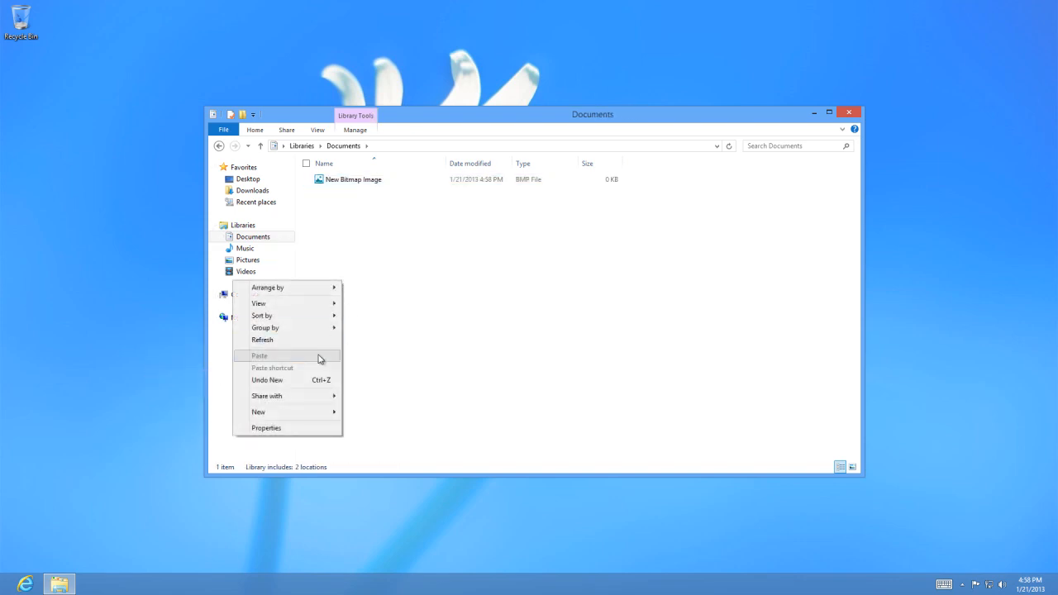
{"action": "mouse_move", "coordinate": [310, 411]}
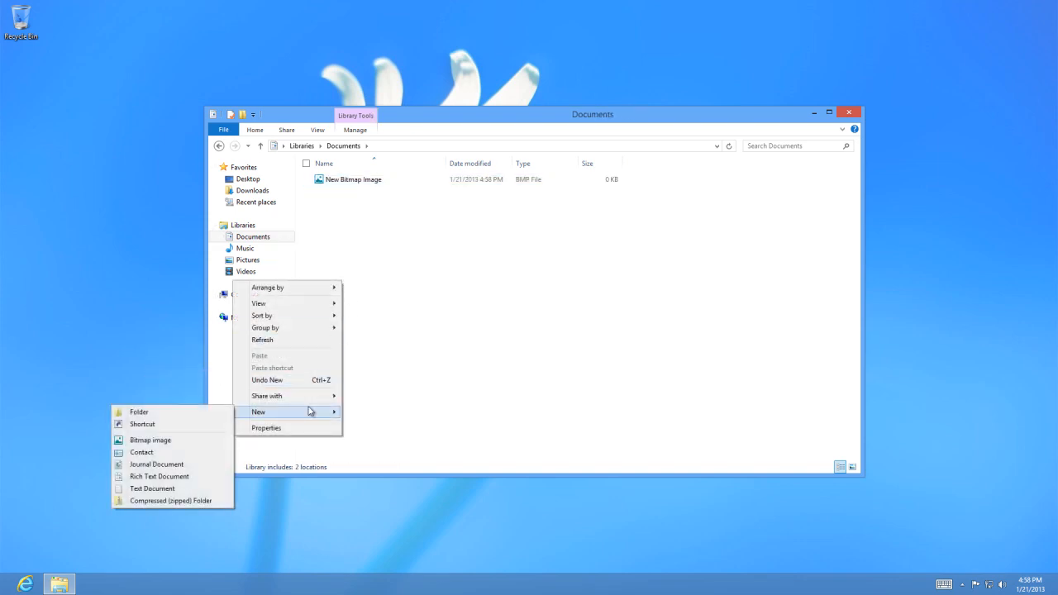
{"action": "left_click", "coordinate": [176, 488]}
Create a new folder in the Documents library.
{"action": "right_click", "coordinate": [261, 283]}
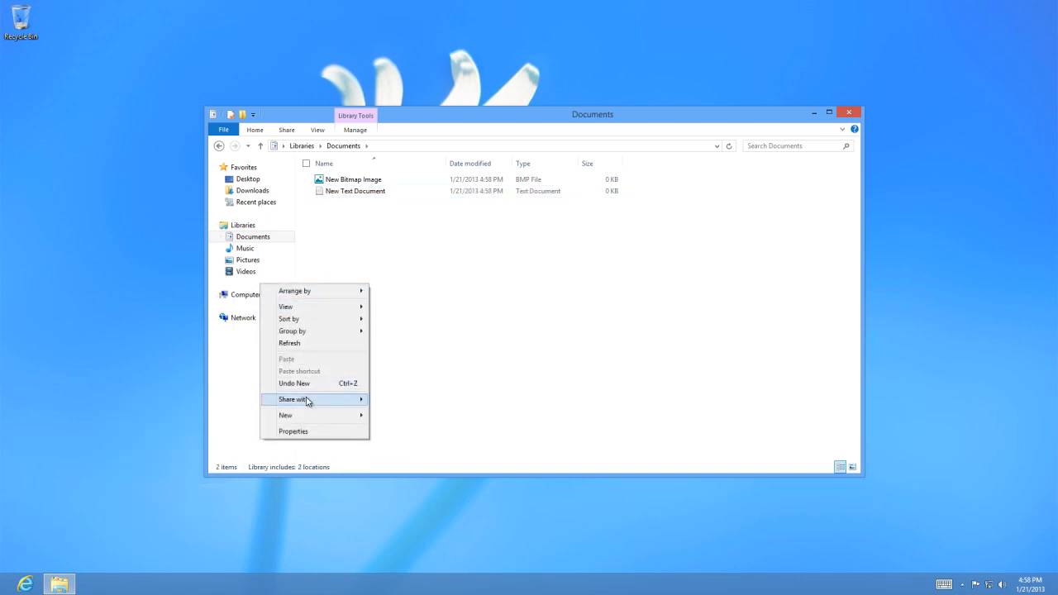
{"action": "mouse_move", "coordinate": [307, 417]}
{"action": "left_click", "coordinate": [215, 420]}
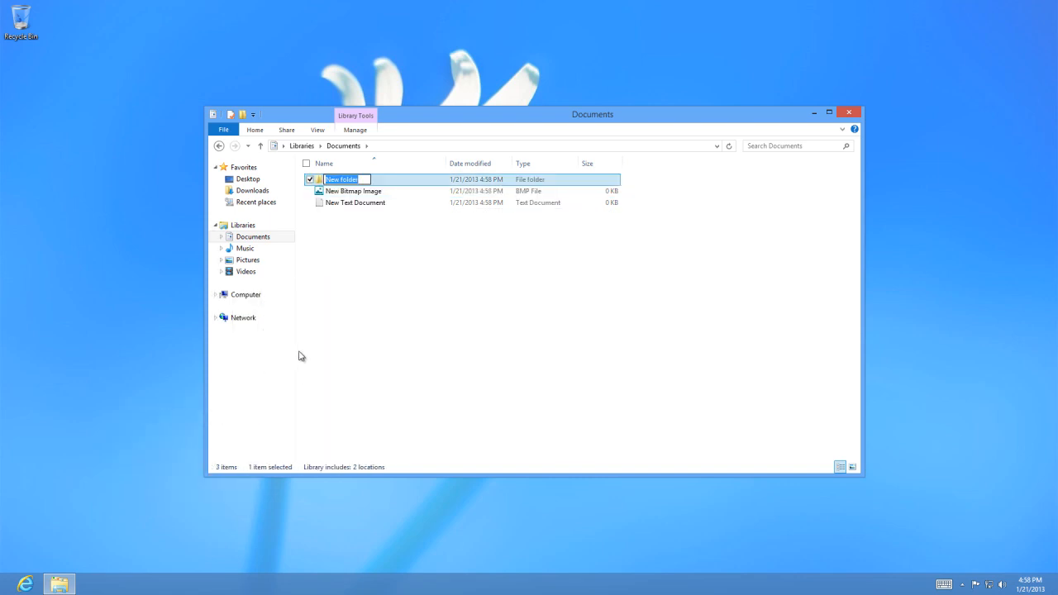
Move the new bitmap image and text document into New folder in the Documents library, and check the folder's contents.
{"action": "left_click", "coordinate": [368, 311]}
{"action": "left_click_drag", "start_coordinate": [348, 203], "coordinate": [347, 182]}
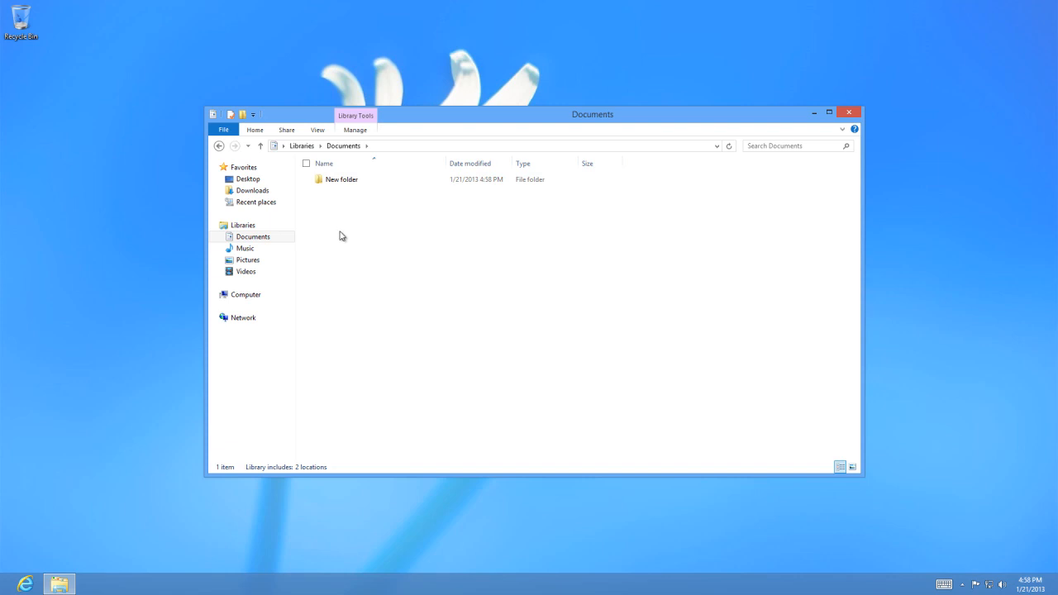
{"action": "right_click", "coordinate": [367, 178]}
{"action": "left_click", "coordinate": [418, 246]}
{"action": "left_click", "coordinate": [331, 182]}
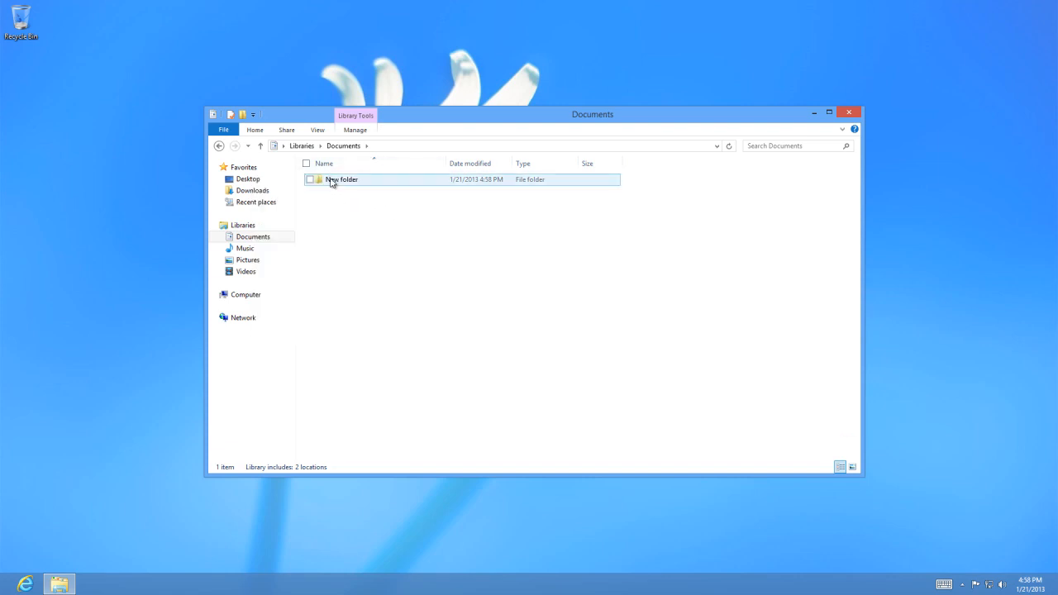
{"action": "mouse_move", "coordinate": [331, 182]}
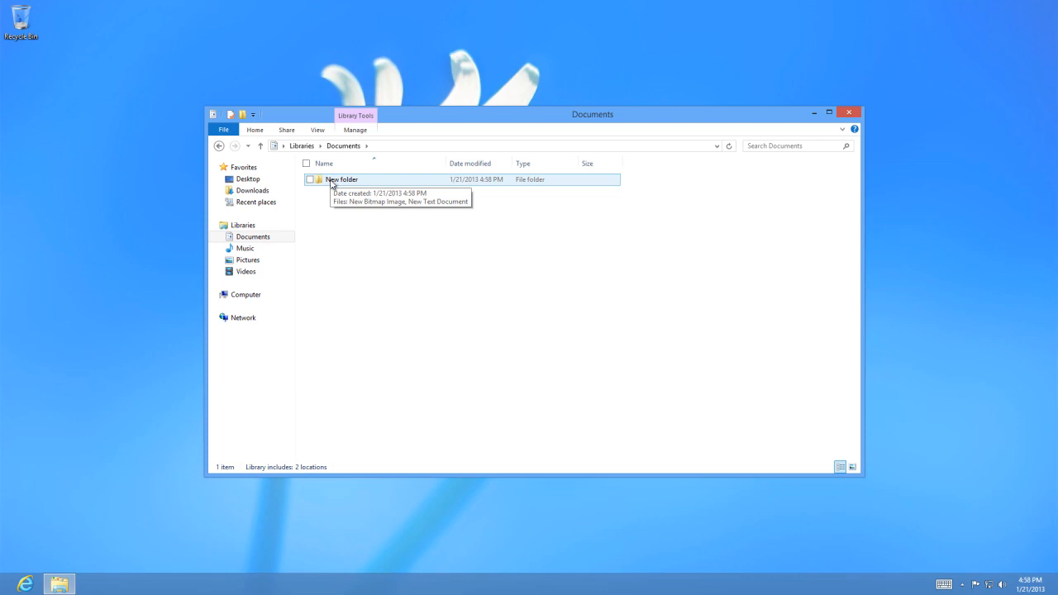
Copy New folder from the Documents library to the root of Expansion Drive (E:).
{"action": "right_click", "coordinate": [341, 181]}
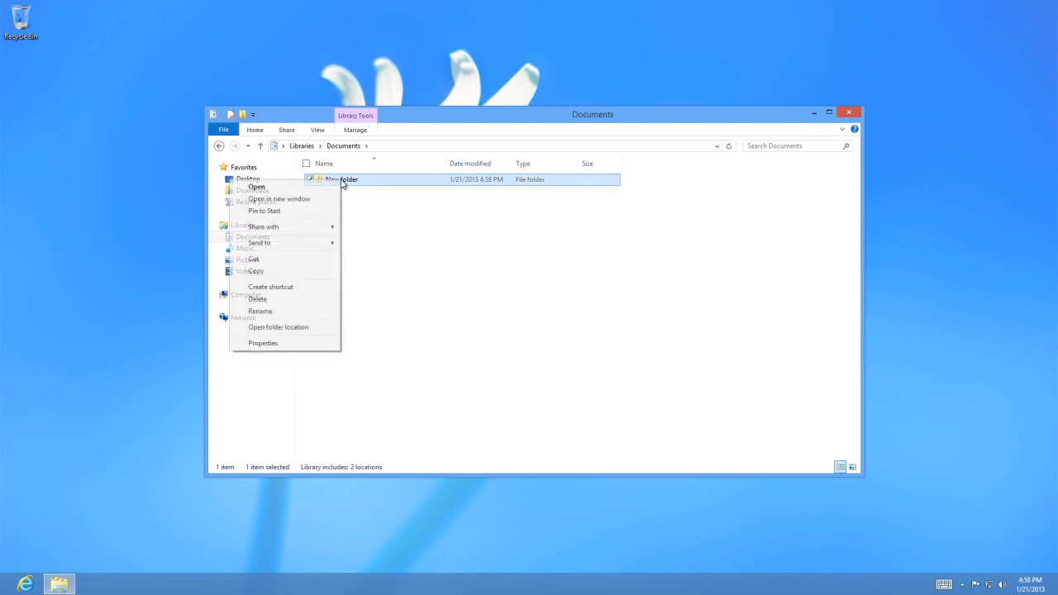
{"action": "left_click", "coordinate": [318, 271]}
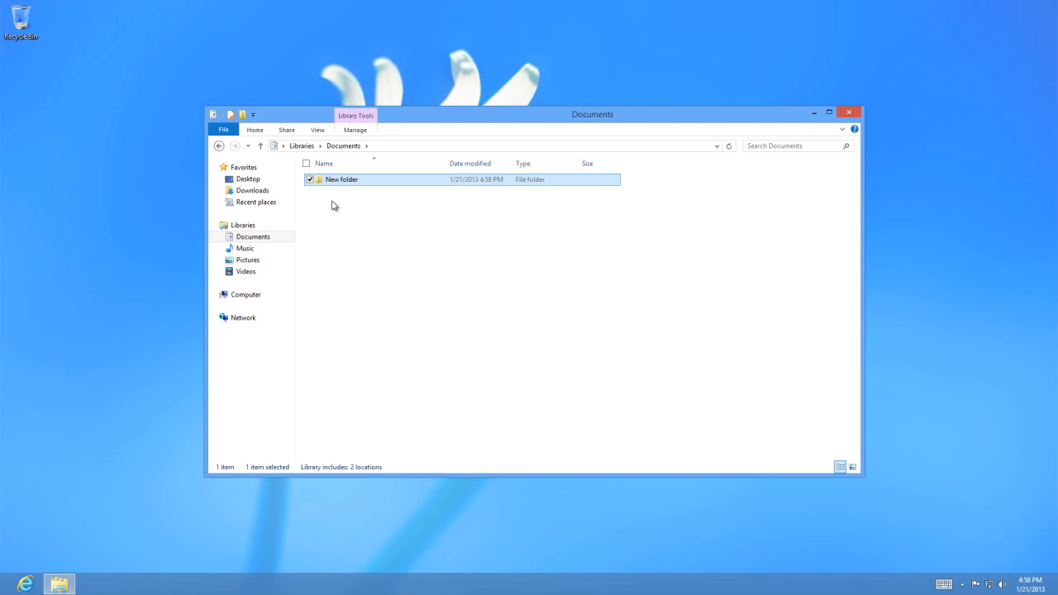
{"action": "left_click", "coordinate": [260, 297]}
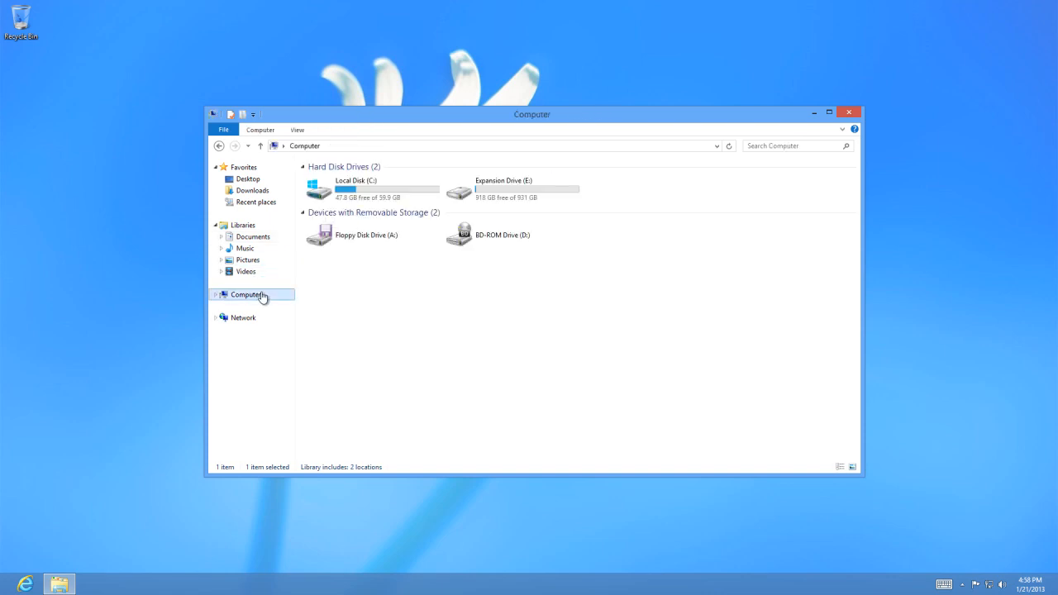
{"action": "double_click", "coordinate": [538, 197]}
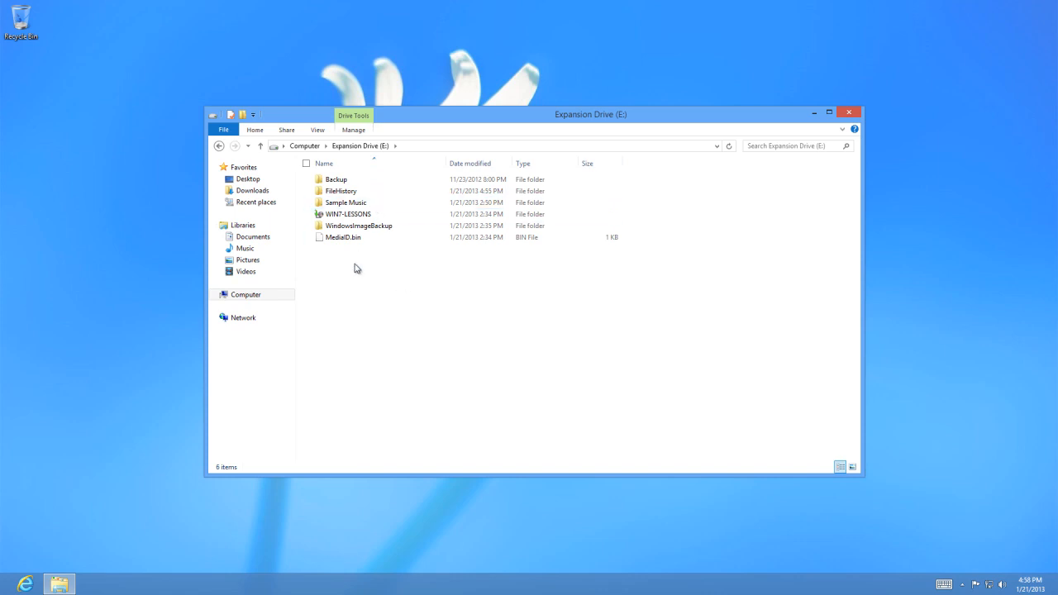
{"action": "right_click", "coordinate": [356, 268]}
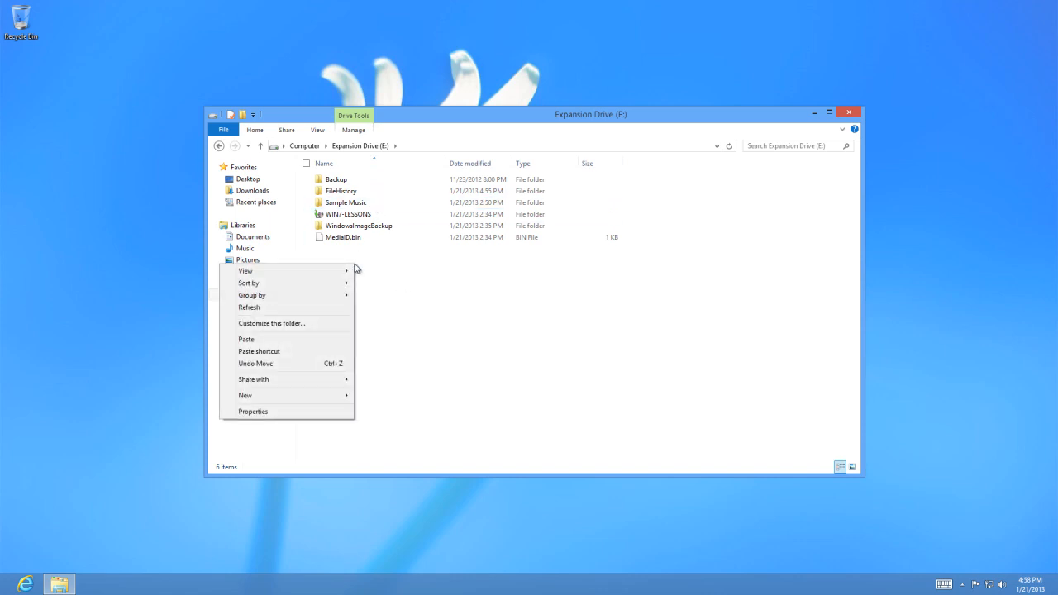
{"action": "left_click", "coordinate": [326, 339]}
{"action": "left_click", "coordinate": [368, 322]}
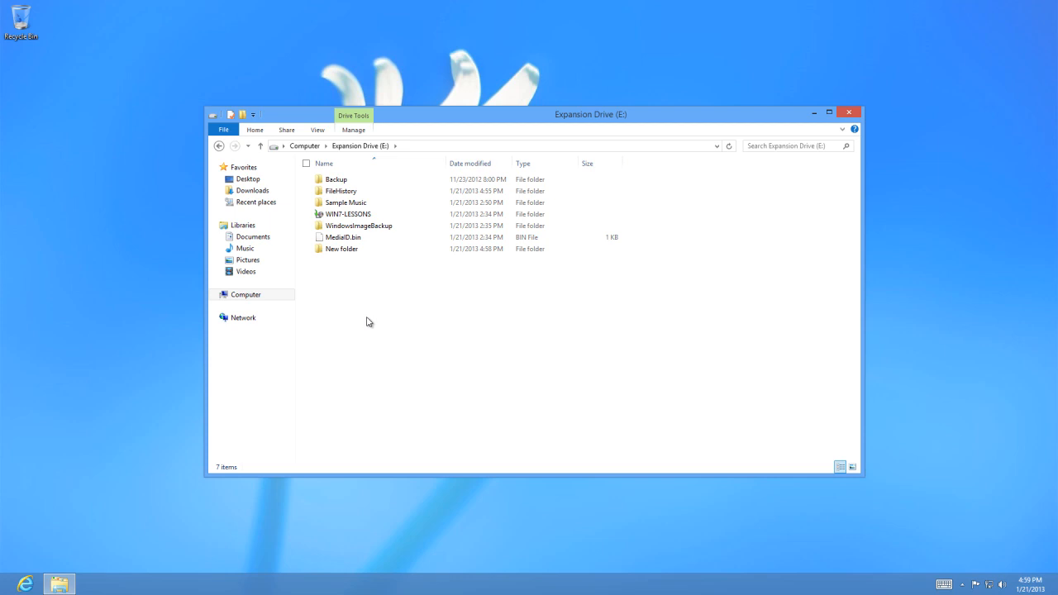
Check New folder in both the Documents library and Expansion Drive (E:), and close the File Explorer window.
{"action": "left_click", "coordinate": [263, 240]}
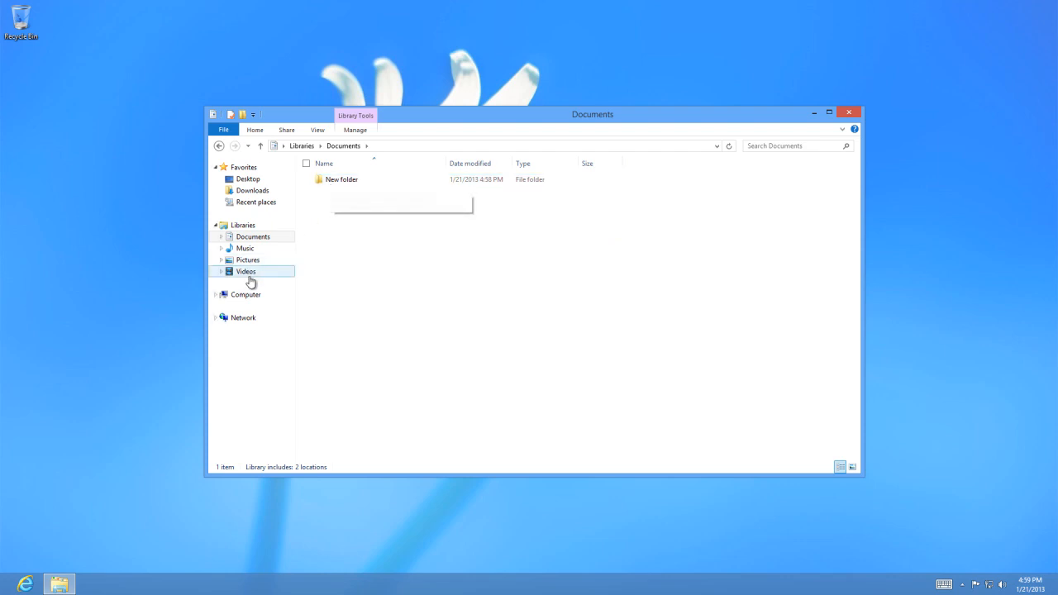
{"action": "left_click", "coordinate": [252, 304]}
{"action": "double_click", "coordinate": [549, 192]}
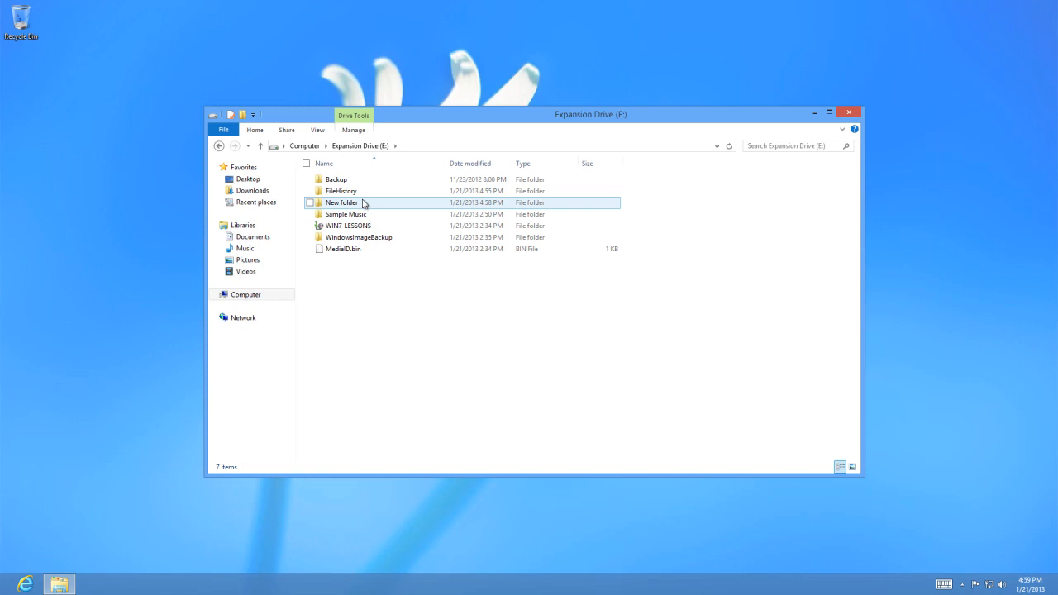
{"action": "mouse_move", "coordinate": [362, 204]}
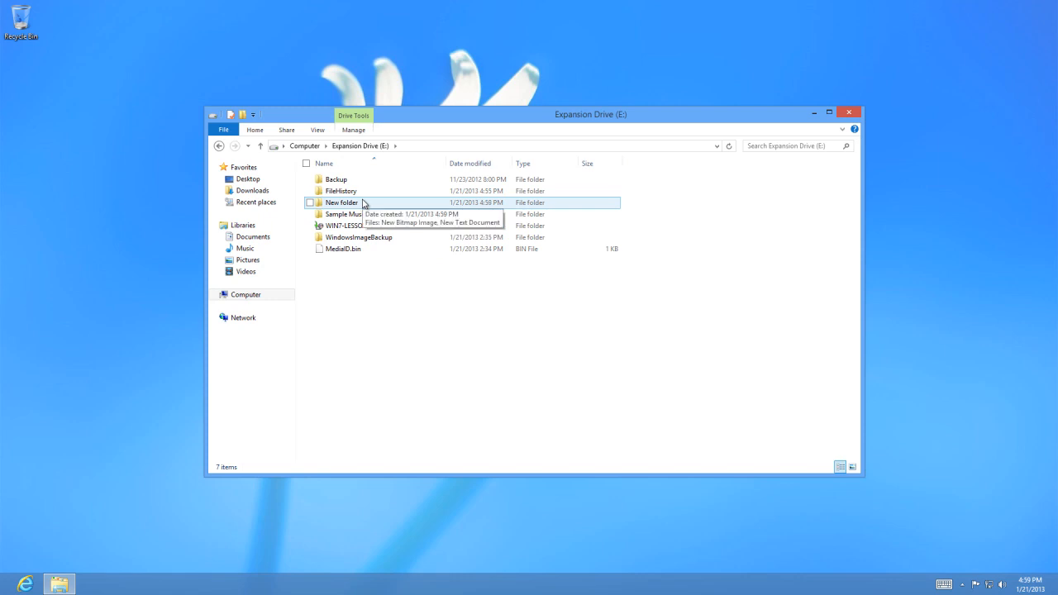
{"action": "left_click", "coordinate": [853, 113]}
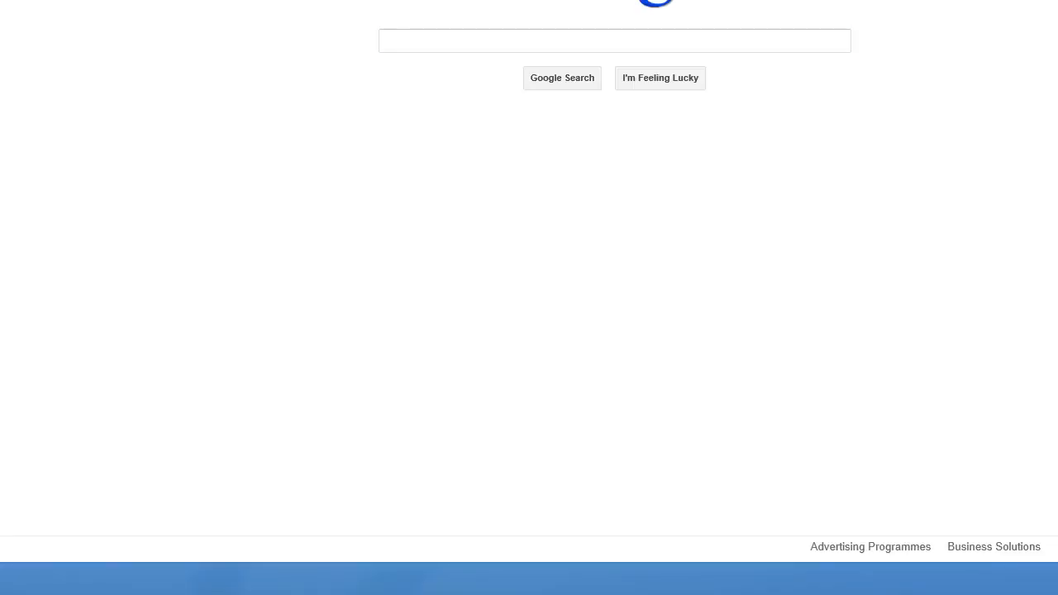
Go to the SkyDrive website in Internet Explorer and open the sign-up form for a new Microsoft account.
{"action": "left_click", "coordinate": [55, 31]}
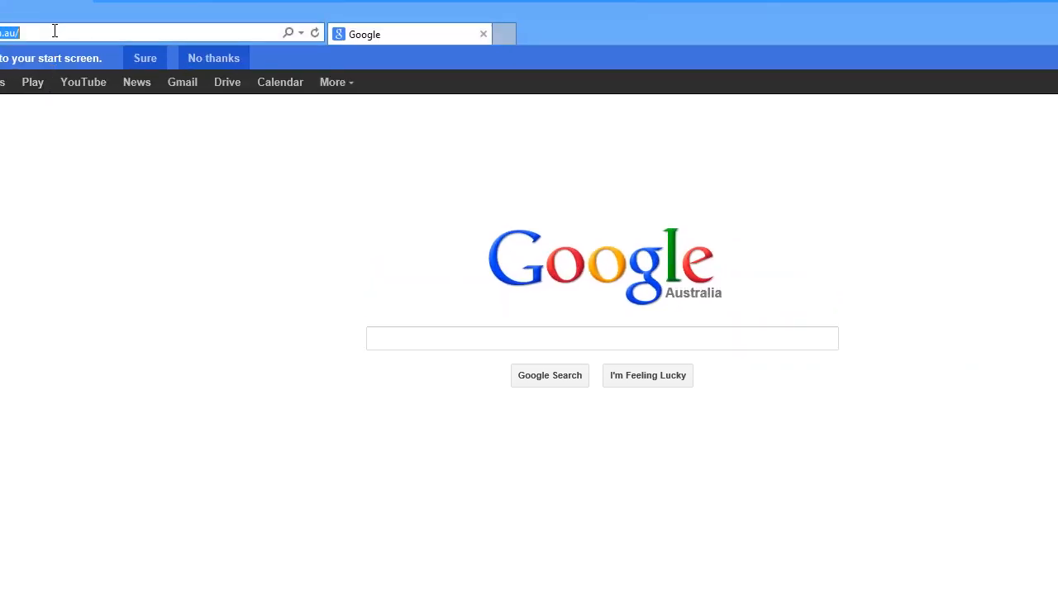
{"action": "key", "text": "BackSpace"}
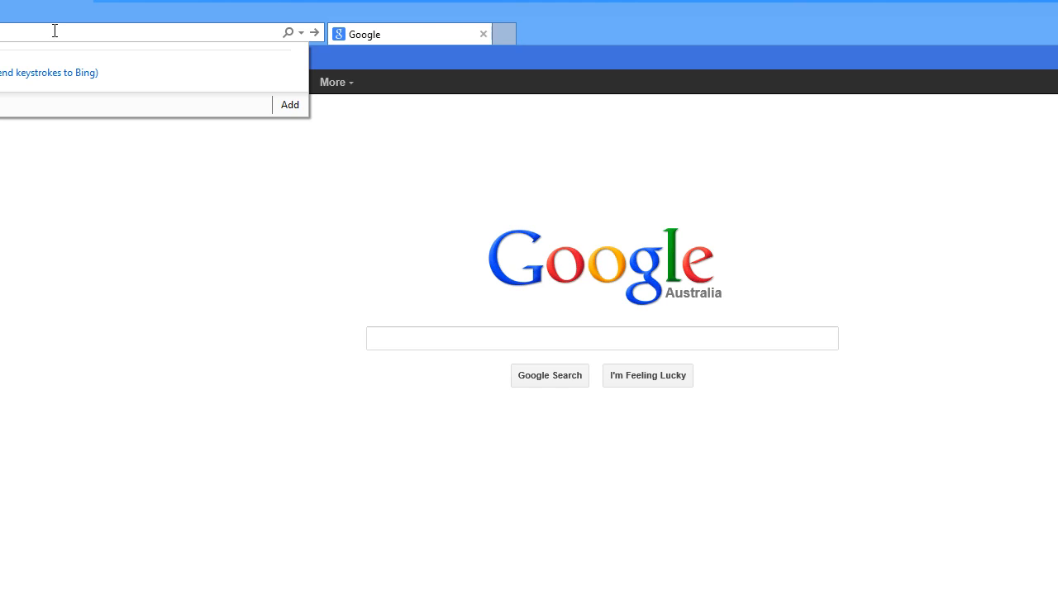
{"action": "key", "text": "BackSpace"}
{"action": "type", "text": "go"}
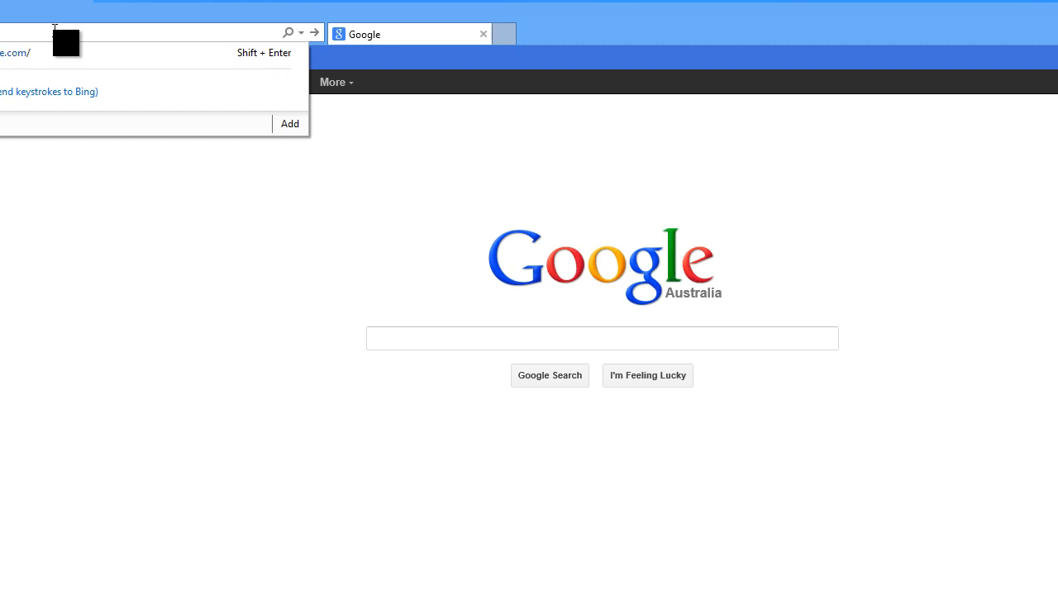
{"action": "key", "text": "Return"}
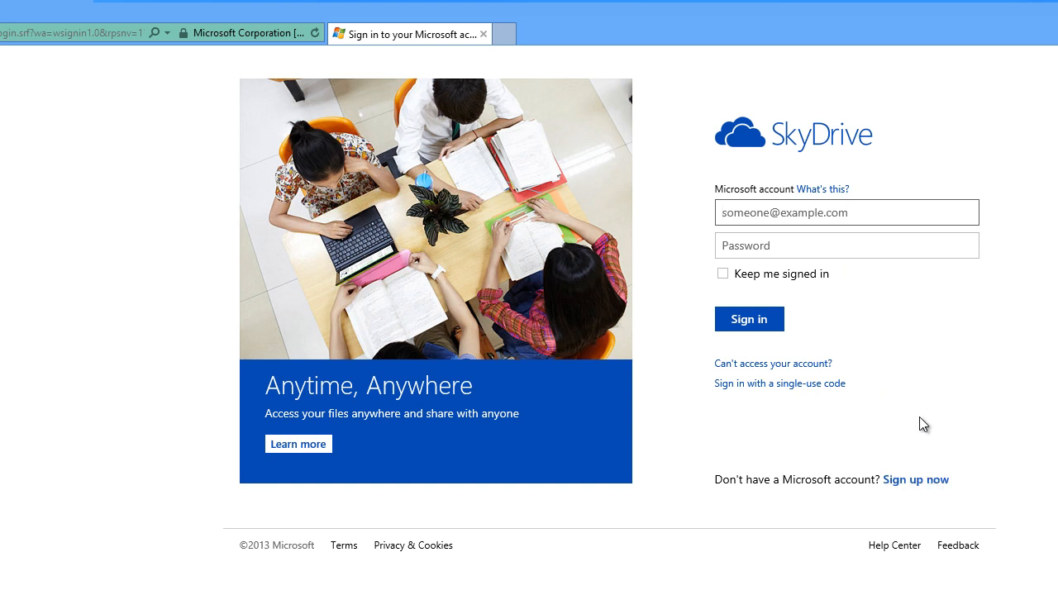
{"action": "left_click", "coordinate": [932, 488]}
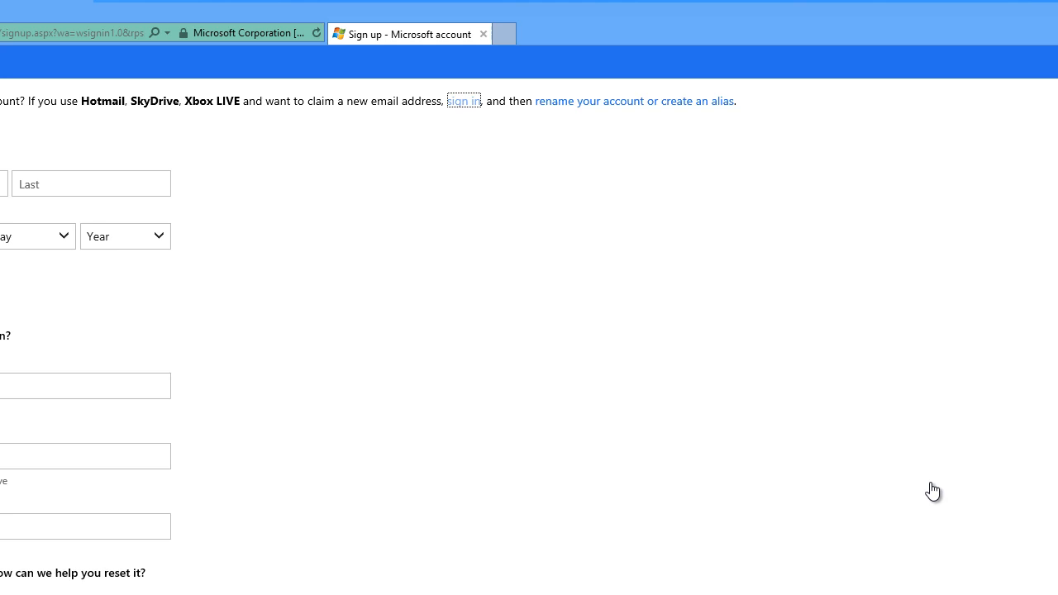
Enter the first and last name in the Microsoft account sign-up form.
{"action": "left_click", "coordinate": [85, 52]}
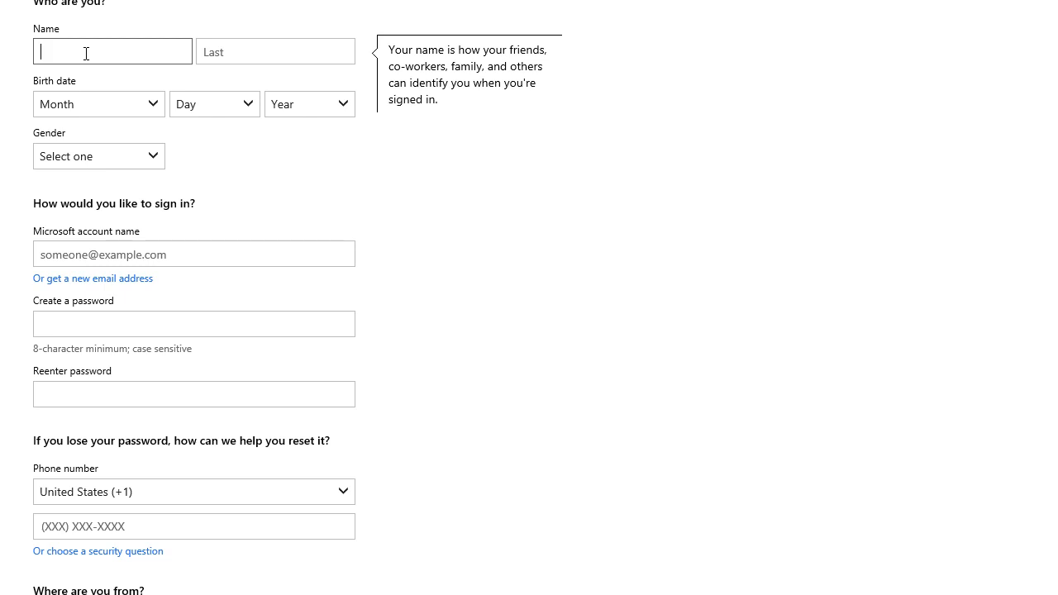
{"action": "type", "text": "Backup"}
{"action": "key", "text": "Tab"}
{"action": "type", "text": "Back"}
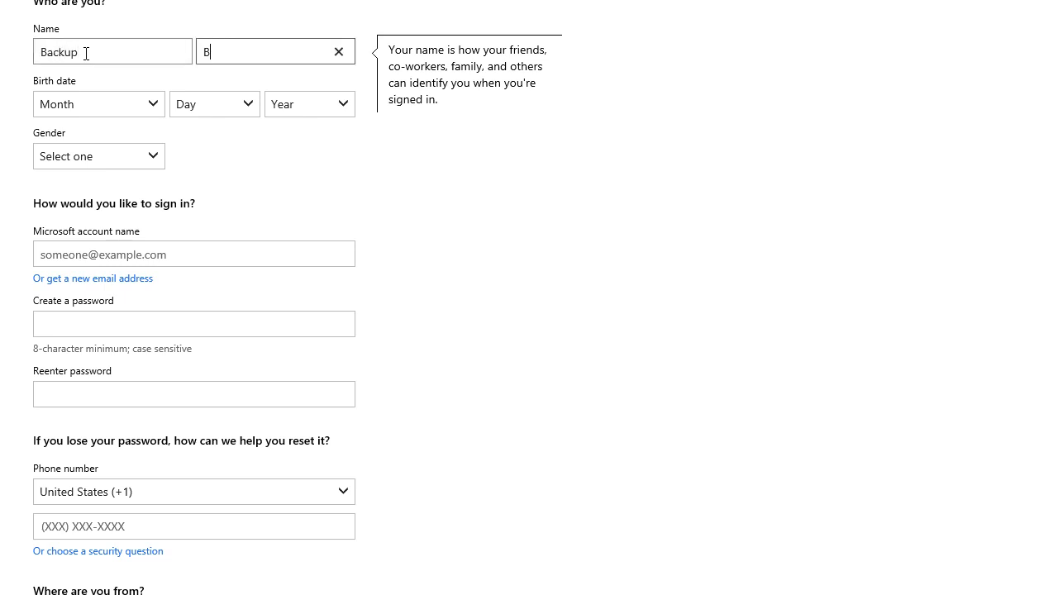
{"action": "key", "text": "Tab"}
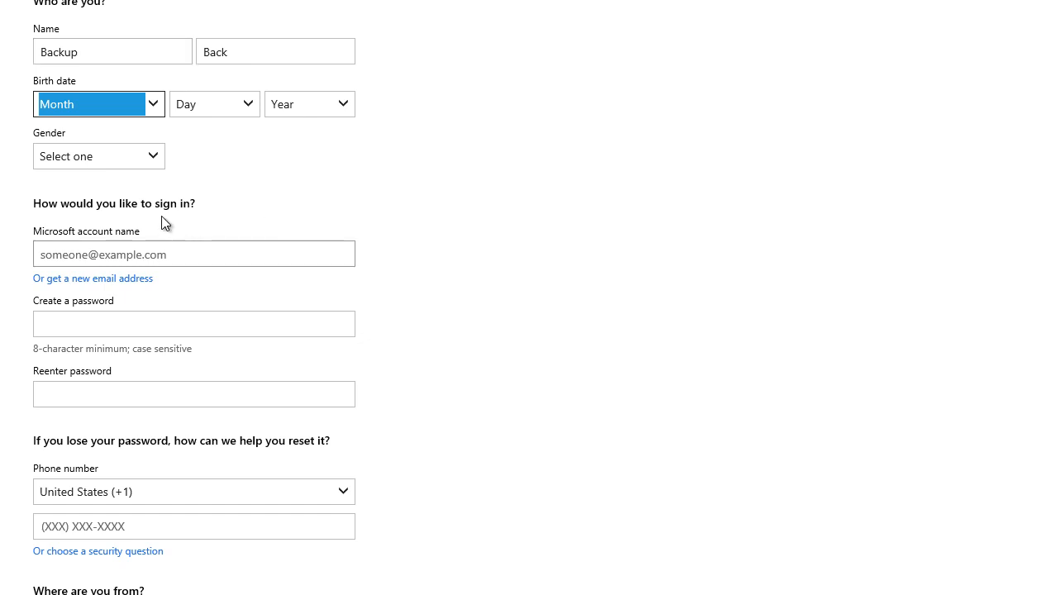
Choose the birth date's month, day and year, and set the gender to Male.
{"action": "left_click", "coordinate": [136, 107]}
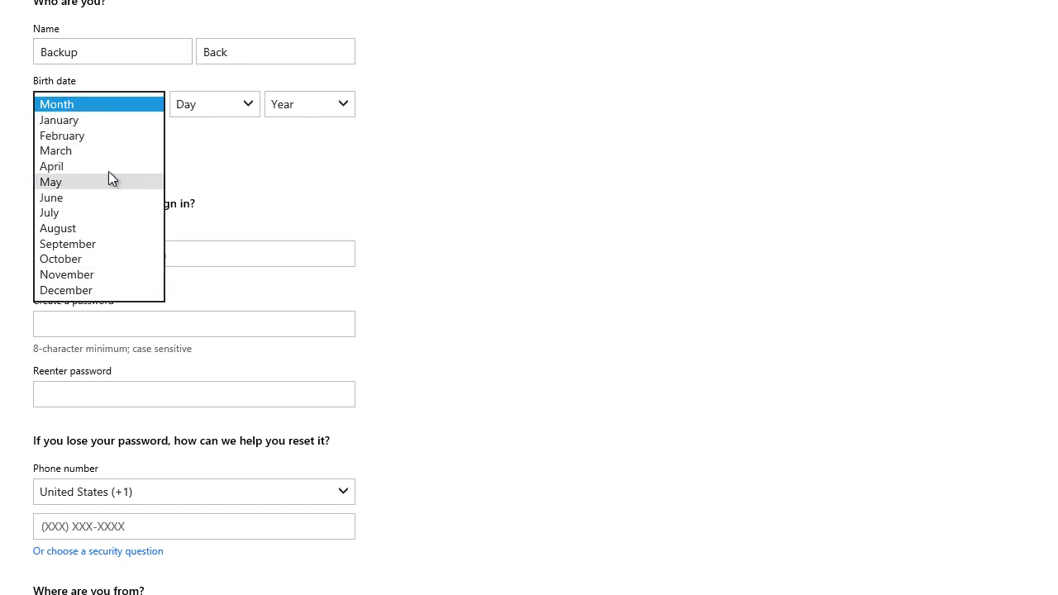
{"action": "left_click", "coordinate": [94, 244]}
{"action": "left_click", "coordinate": [213, 104]}
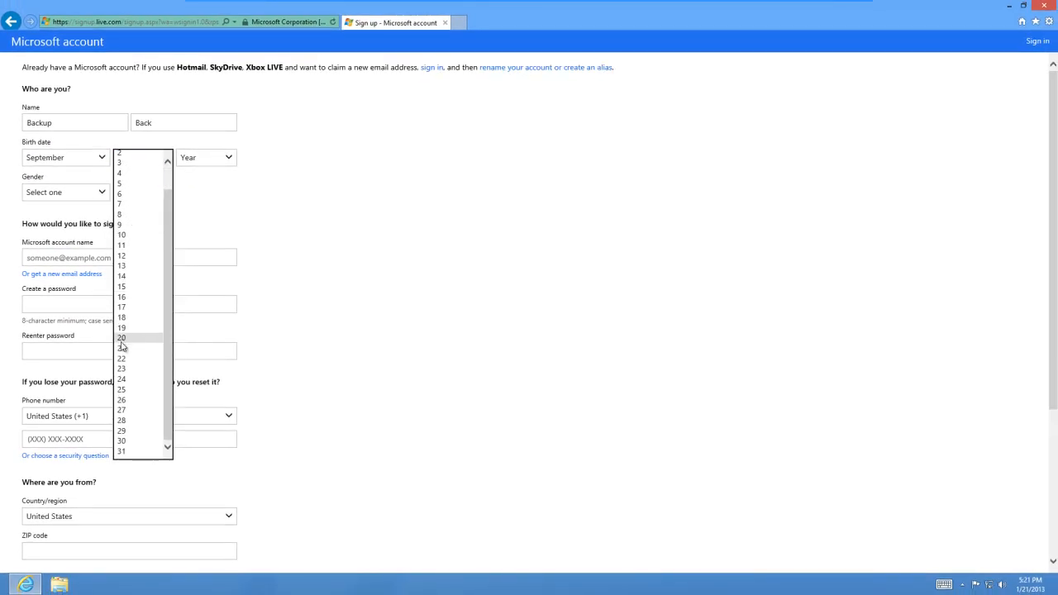
{"action": "left_click", "coordinate": [122, 389]}
{"action": "left_click", "coordinate": [217, 163]}
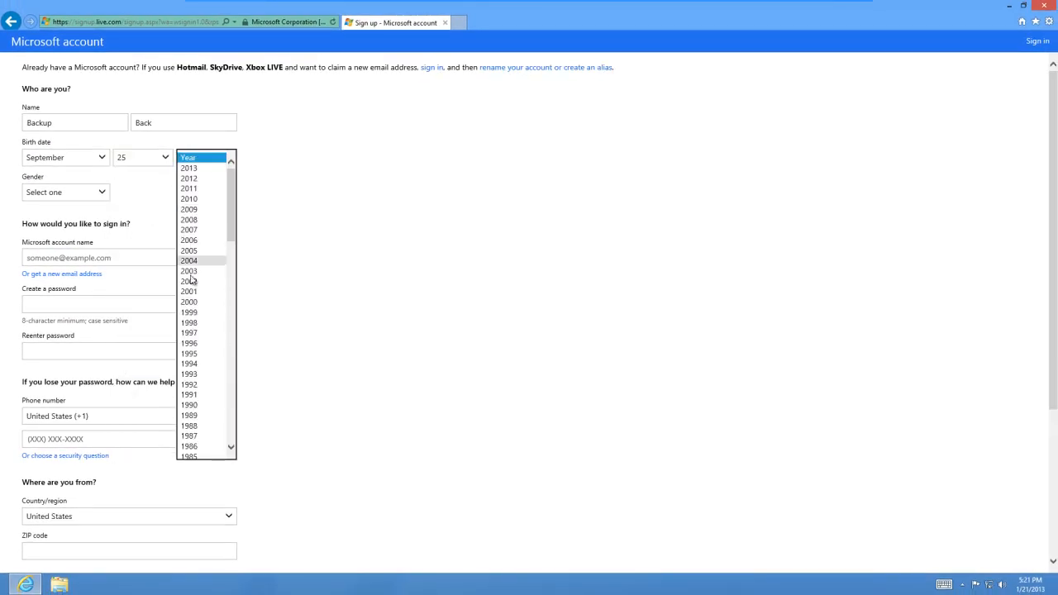
{"action": "scroll", "coordinate": [191, 272], "scroll_direction": "down", "scroll_amount": 3}
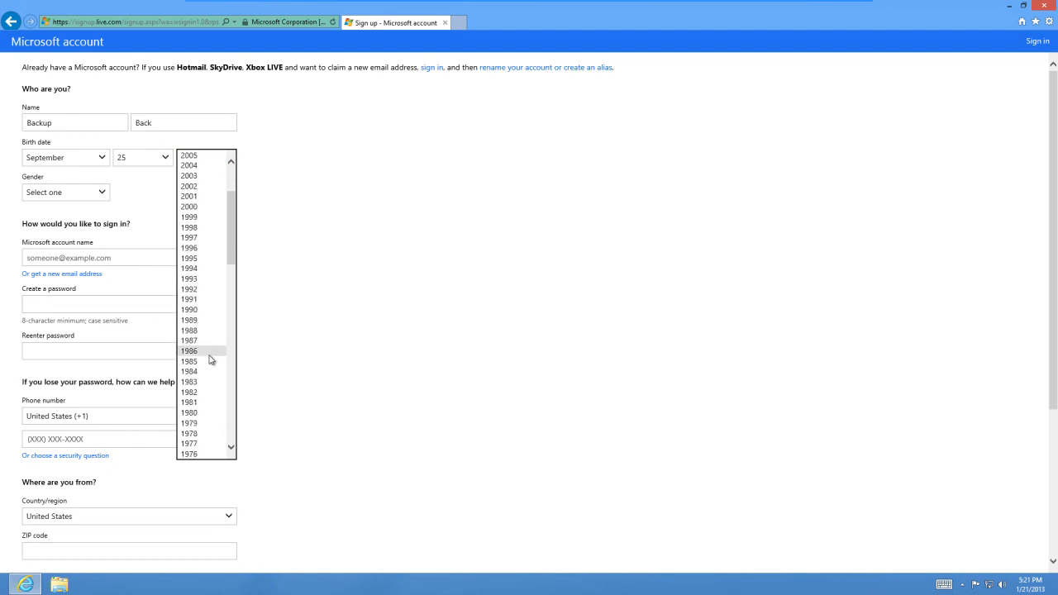
{"action": "left_click", "coordinate": [207, 361]}
{"action": "left_click", "coordinate": [104, 192]}
{"action": "left_click", "coordinate": [95, 204]}
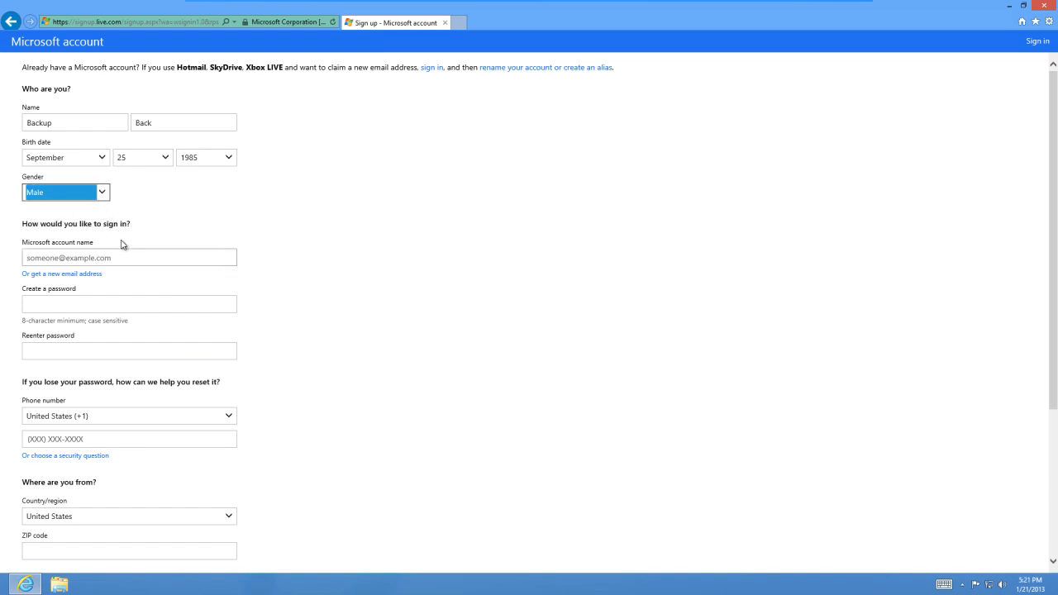
Enter the e-mail address as the Microsoft account name.
{"action": "left_click", "coordinate": [121, 257]}
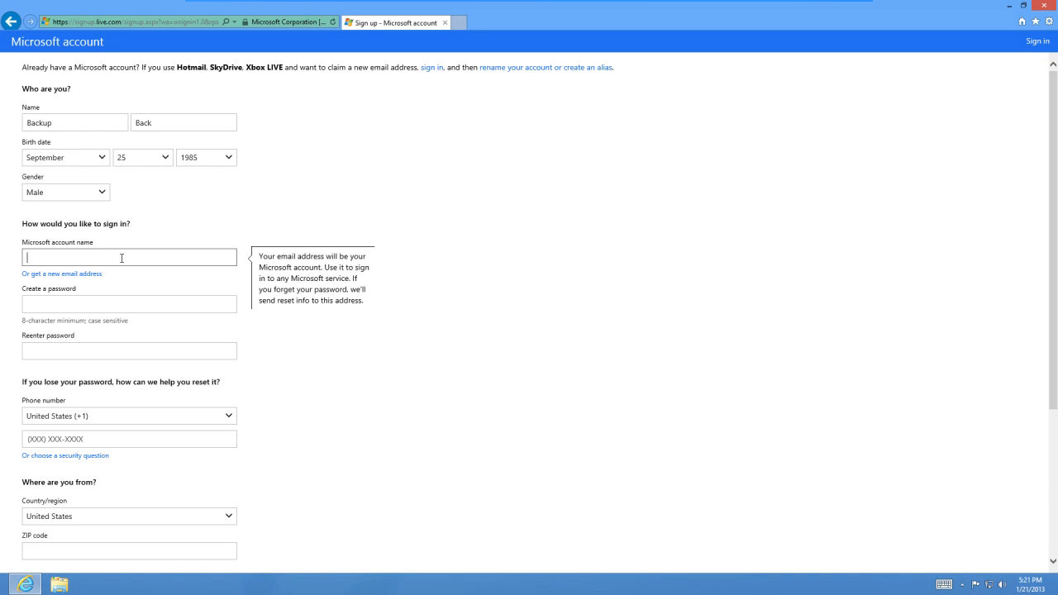
Create the account password and reenter it for confirmation.
{"action": "left_click", "coordinate": [117, 310]}
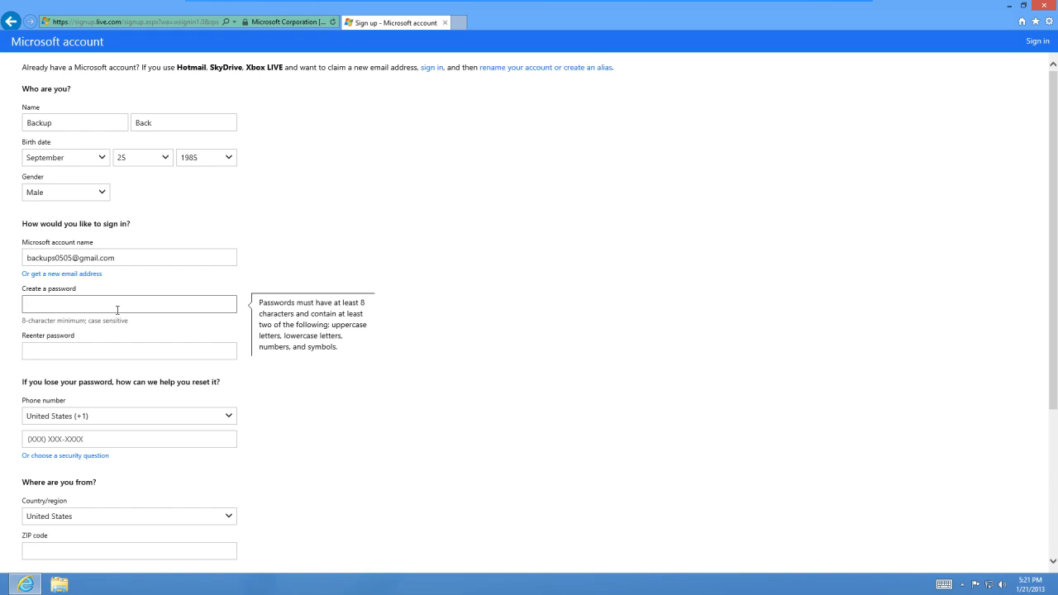
{"action": "type", "text": "••••••••••"}
{"action": "key", "text": "Tab"}
{"action": "type", "text": "••••••••"}
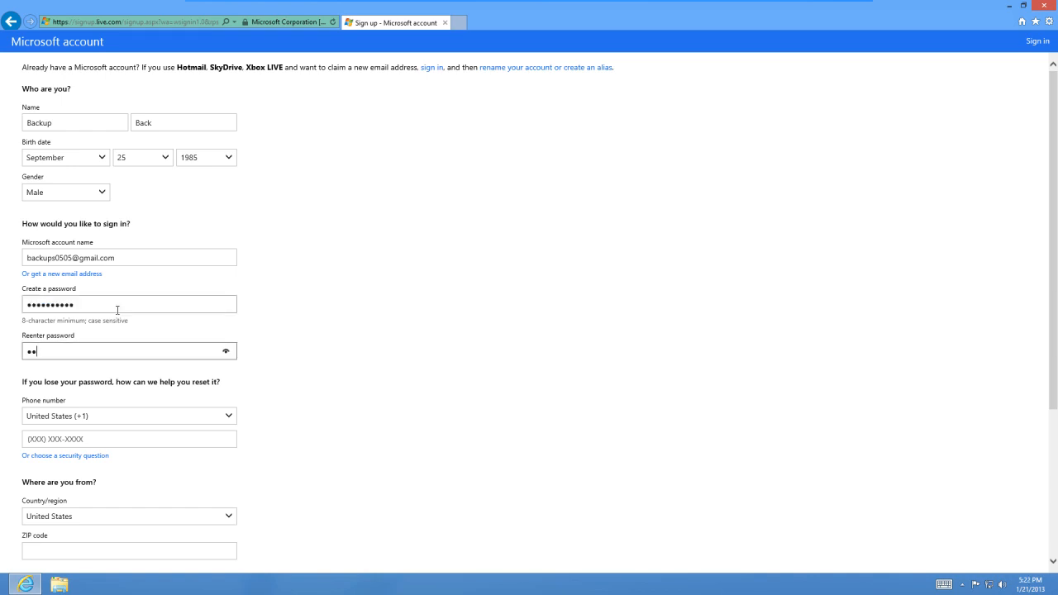
{"action": "type", "text": "••"}
Choose "Name of first pet" as the security question for password reset and enter the secret answer.
{"action": "scroll", "coordinate": [196, 331], "scroll_direction": "down", "scroll_amount": 1}
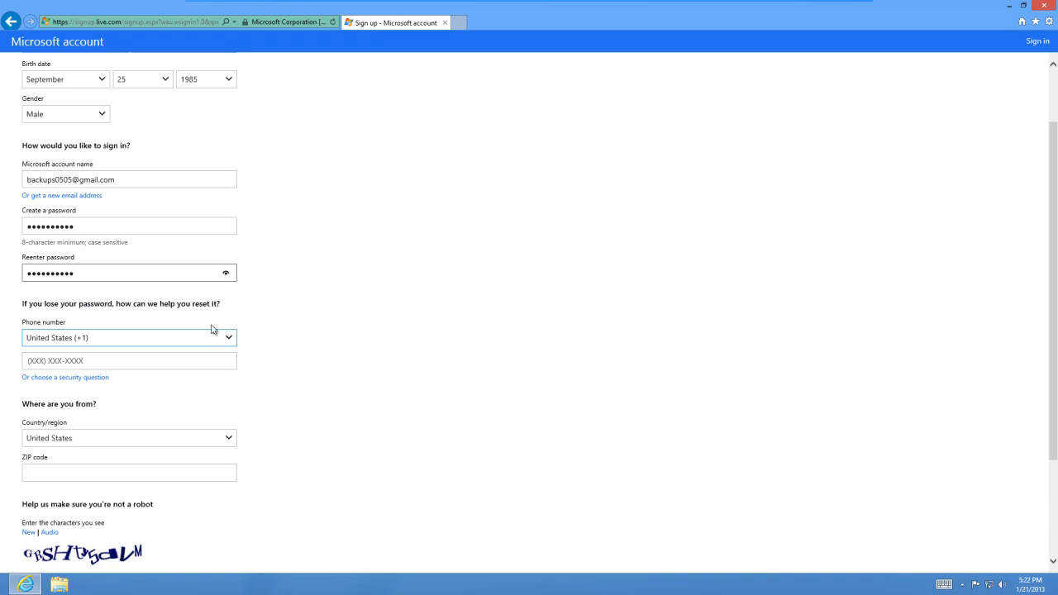
{"action": "scroll", "coordinate": [211, 330], "scroll_direction": "down", "scroll_amount": 1}
{"action": "scroll", "coordinate": [212, 327], "scroll_direction": "down", "scroll_amount": 1}
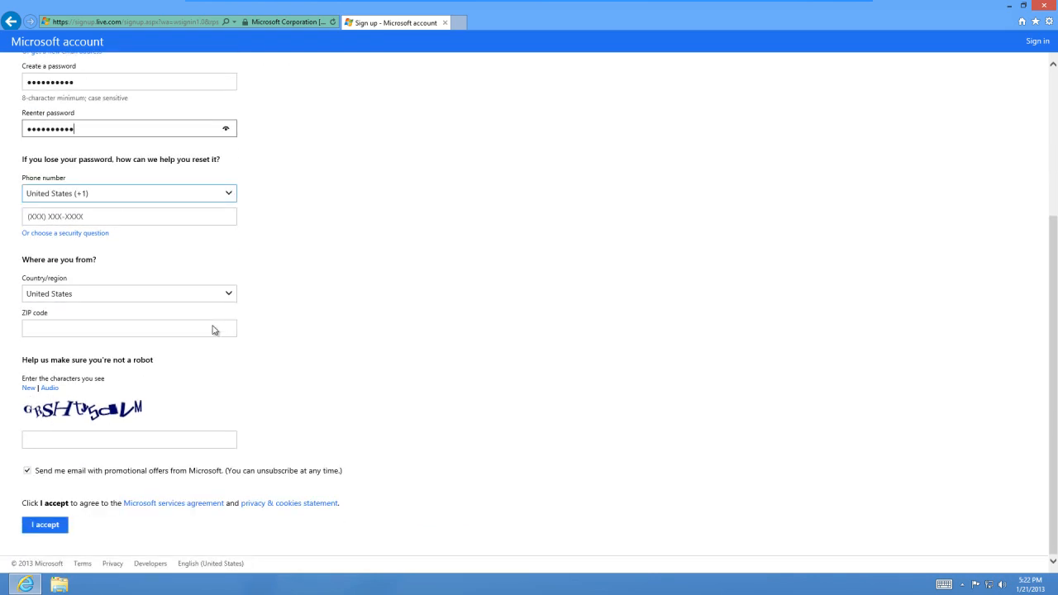
{"action": "left_click", "coordinate": [92, 236]}
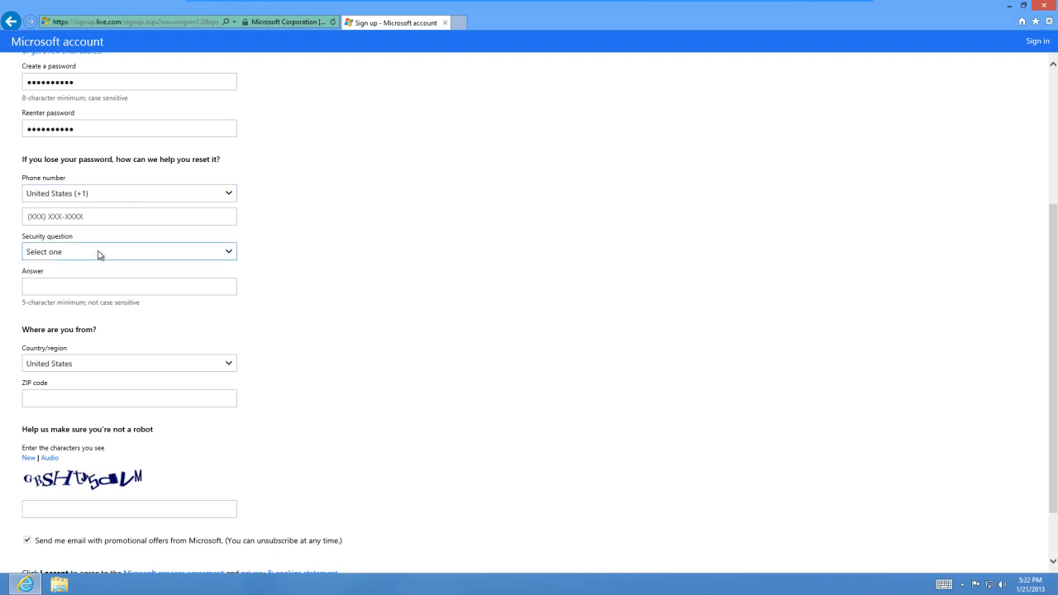
{"action": "left_click", "coordinate": [98, 253]}
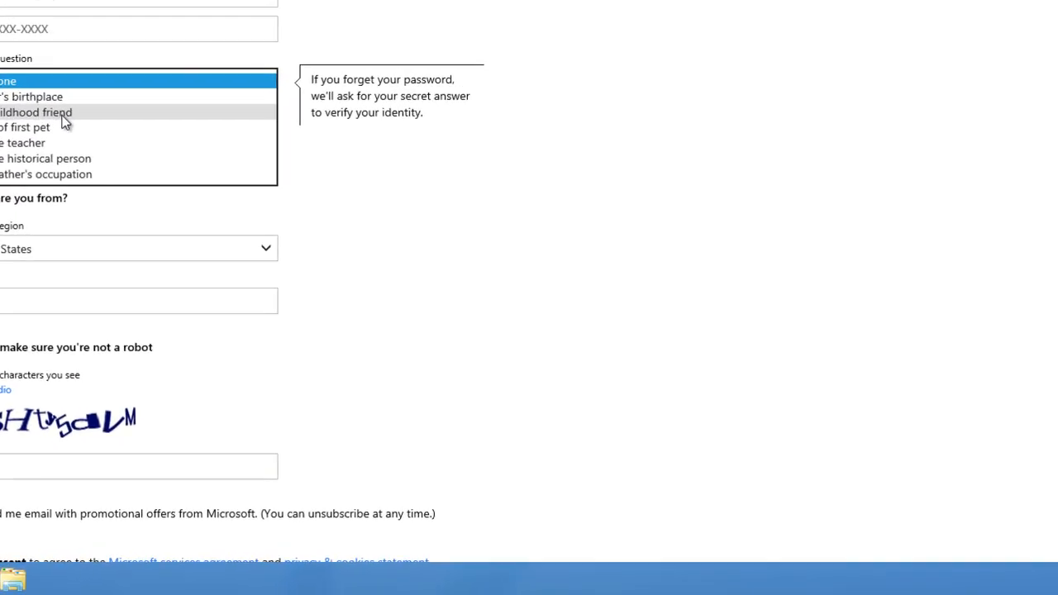
{"action": "left_click", "coordinate": [55, 126]}
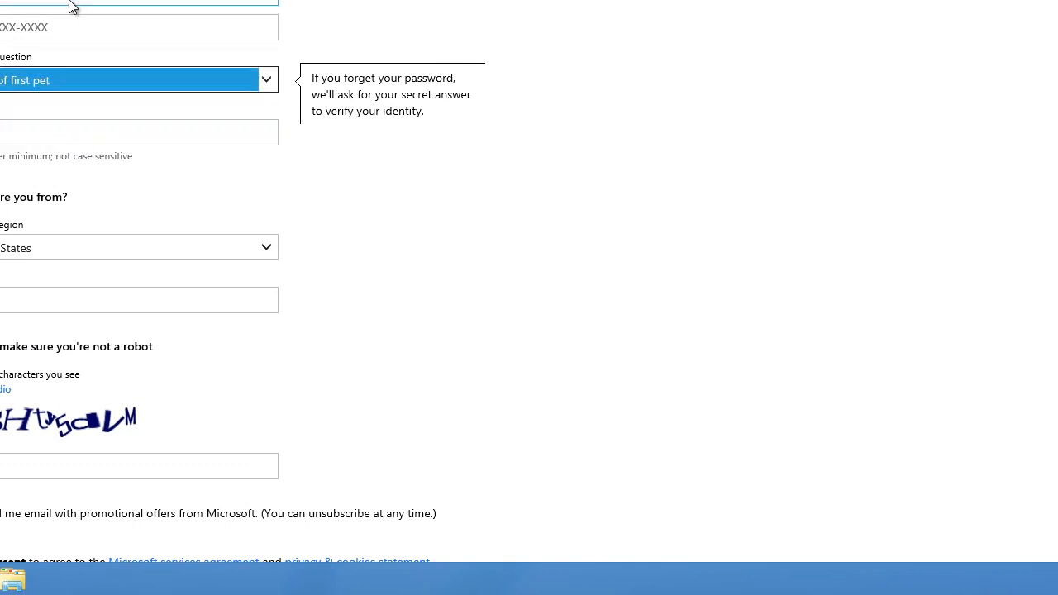
{"action": "left_click", "coordinate": [63, 125]}
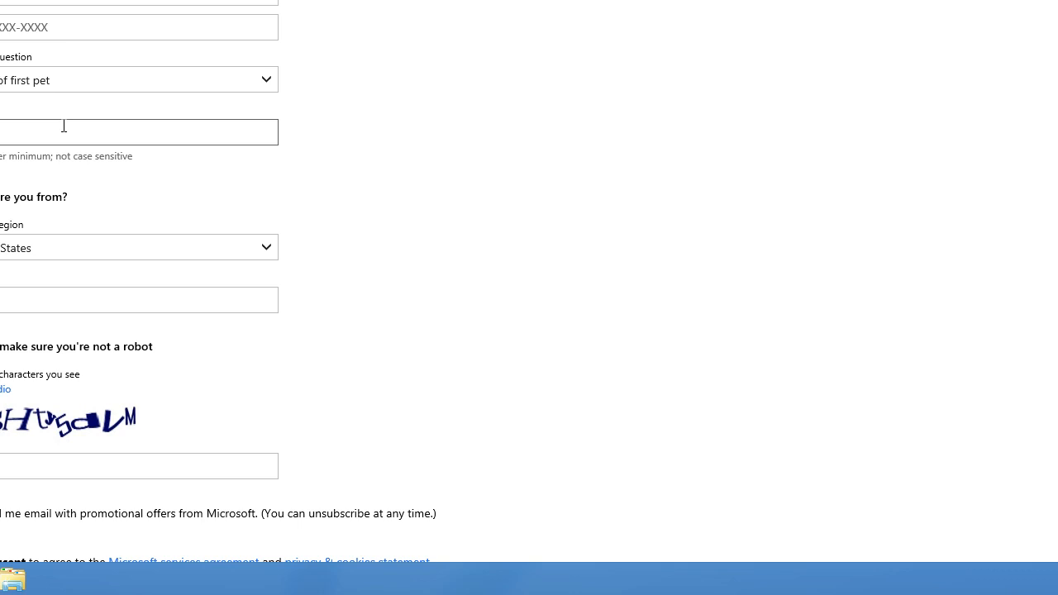
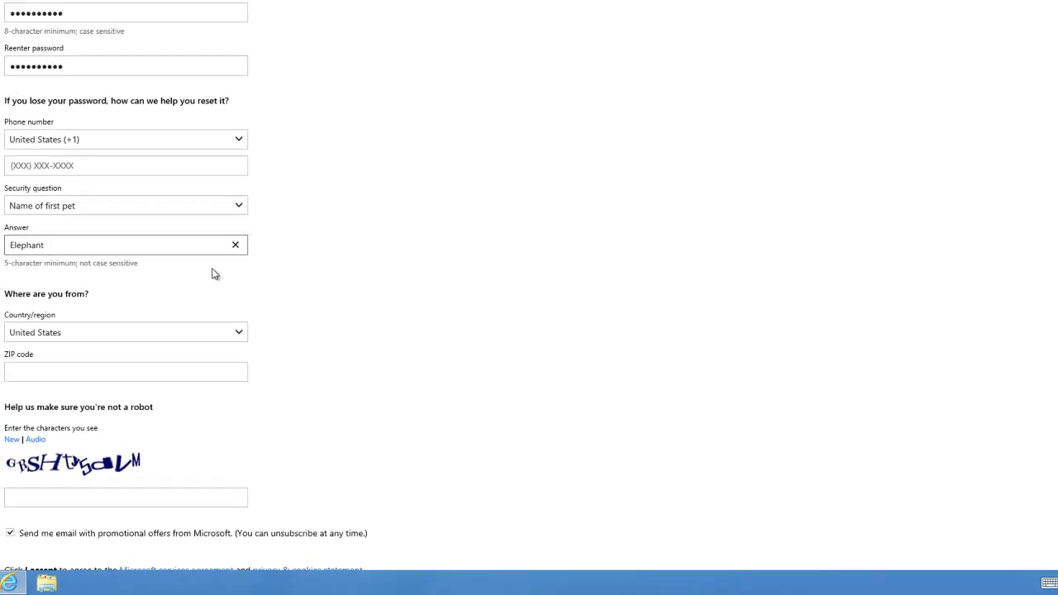
{"action": "left_click", "coordinate": [322, 185]}
Set the country/region in the sign-up form to Australia.
{"action": "scroll", "coordinate": [266, 325], "scroll_direction": "down", "scroll_amount": 3}
{"action": "left_click", "coordinate": [193, 323]}
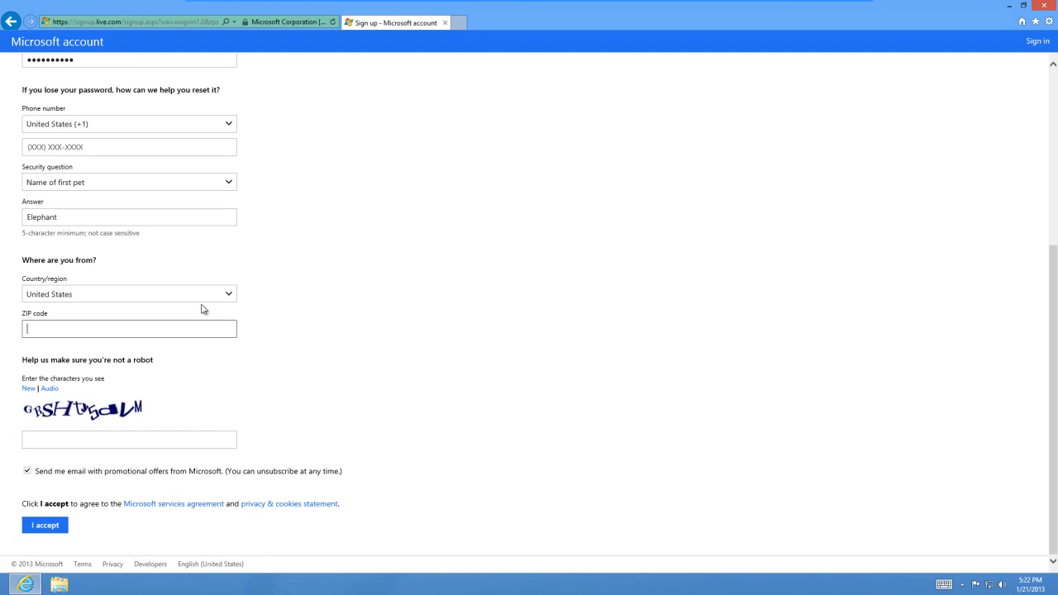
{"action": "left_click", "coordinate": [203, 298]}
{"action": "scroll", "coordinate": [193, 307], "scroll_direction": "up", "scroll_amount": 8}
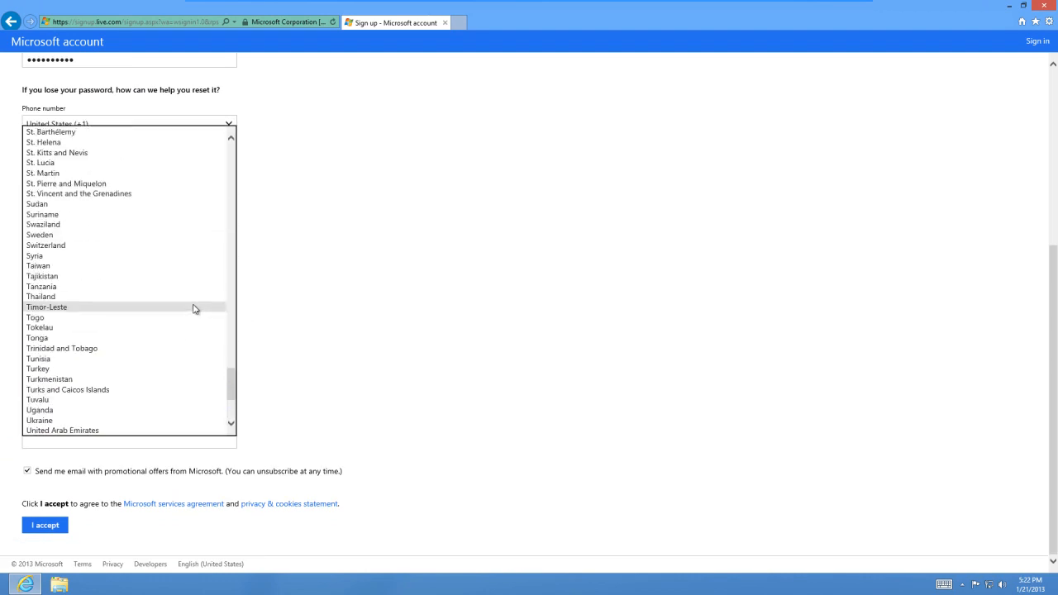
{"action": "scroll", "coordinate": [196, 308], "scroll_direction": "up", "scroll_amount": 20}
{"action": "key", "text": "Home"}
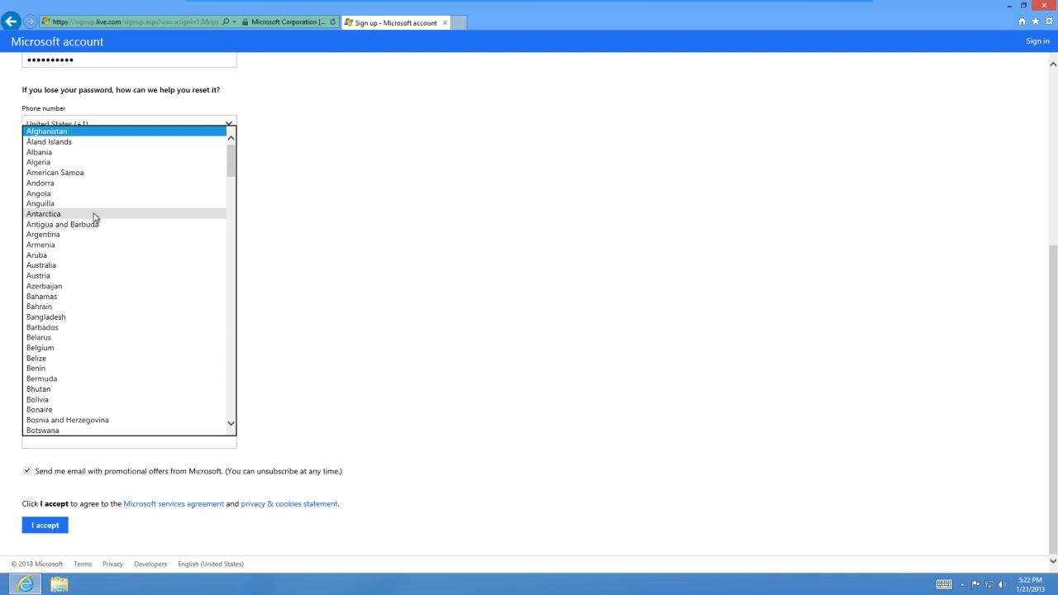
{"action": "left_click", "coordinate": [83, 266]}
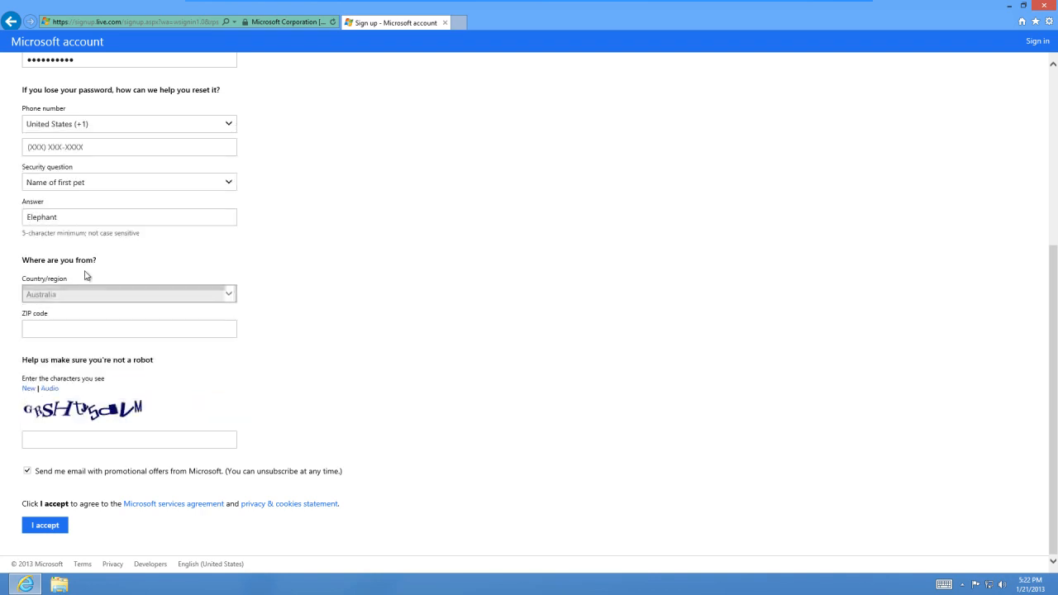
Enter the postal code for the selected country in the sign-up form.
{"action": "left_click", "coordinate": [78, 328]}
{"action": "type", "text": "2"}
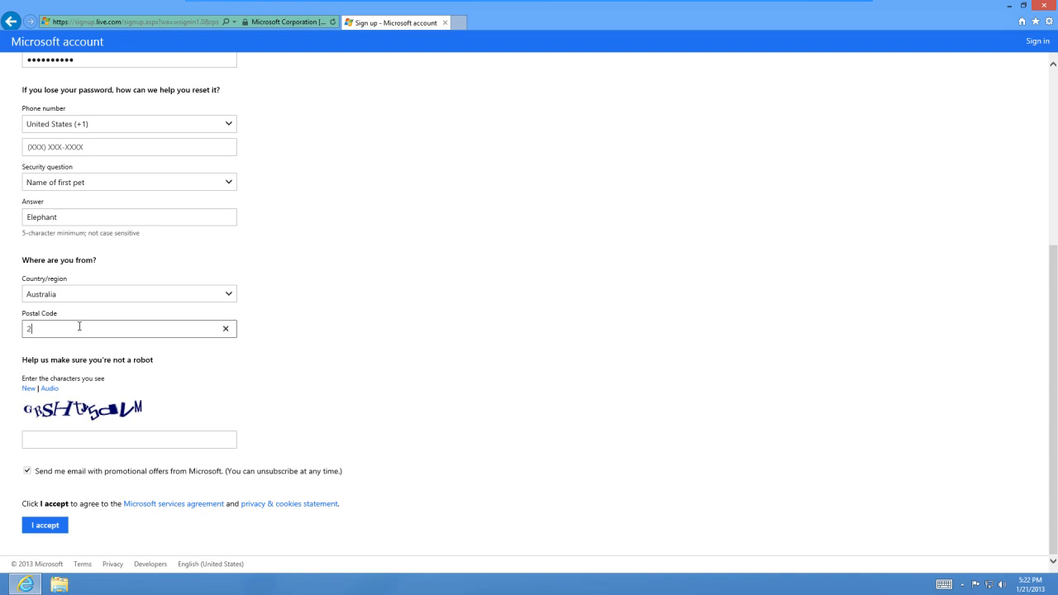
{"action": "type", "text": "000"}
{"action": "left_click", "coordinate": [360, 425]}
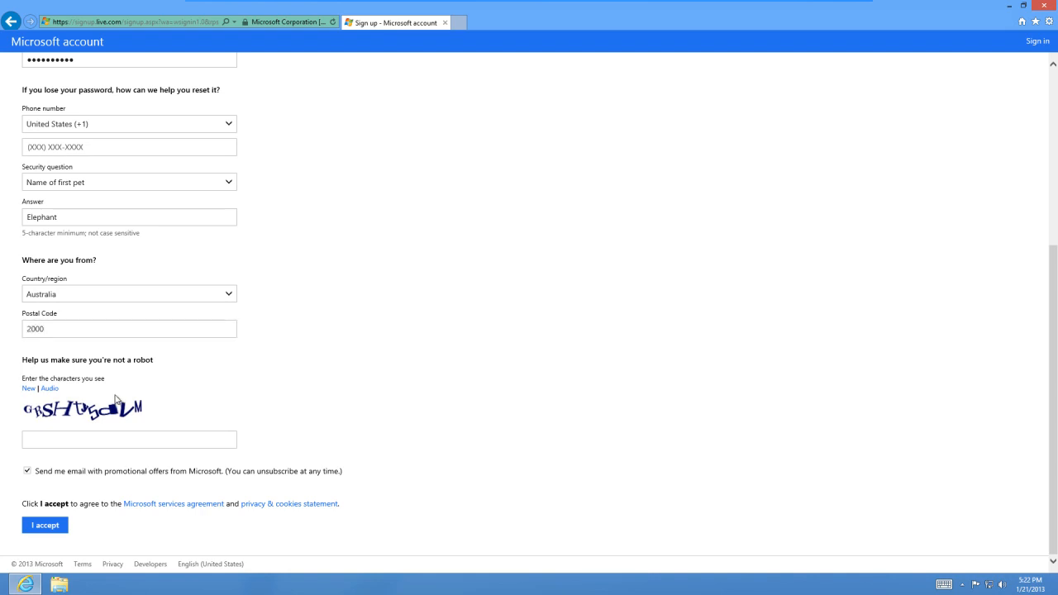
Enter the distorted verification characters from the image in the robot check.
{"action": "left_click", "coordinate": [112, 440]}
{"action": "type", "text": "GRSHty5dVM"}
Opt out of Microsoft's promotional e-mails and accept the services agreement to submit the sign-up form.
{"action": "left_click", "coordinate": [173, 470]}
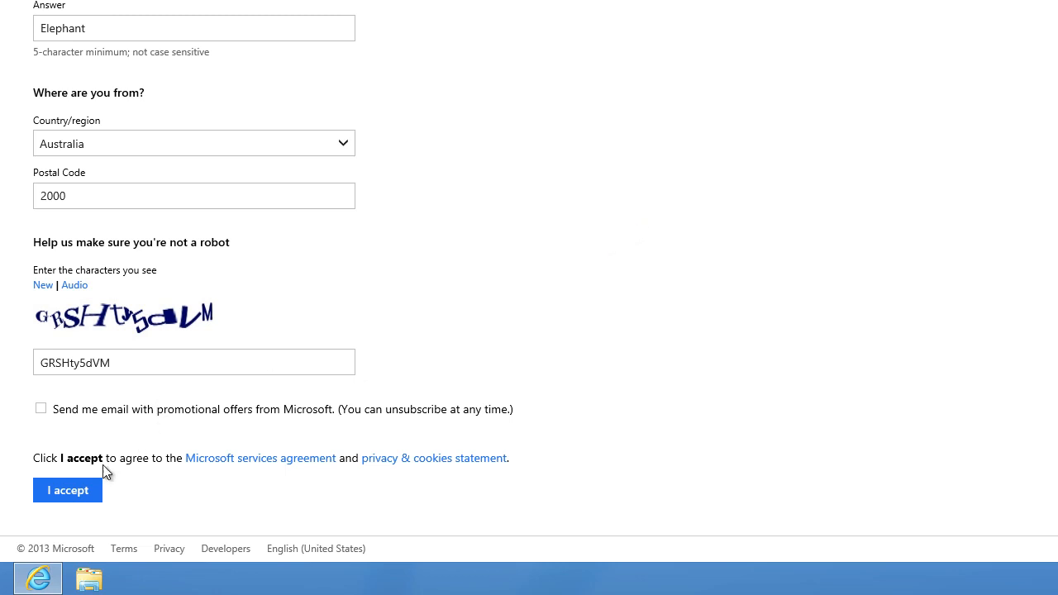
{"action": "left_click", "coordinate": [91, 490]}
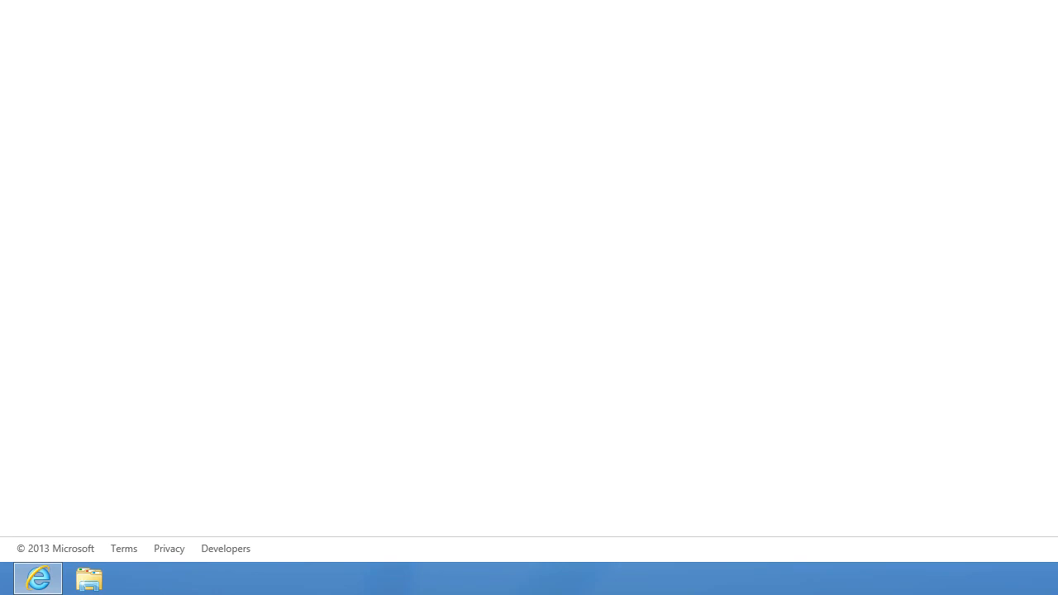
Go to gmail.com in the current browser tab and dismiss the Gmail welcome tour.
{"action": "left_click", "coordinate": [223, 18]}
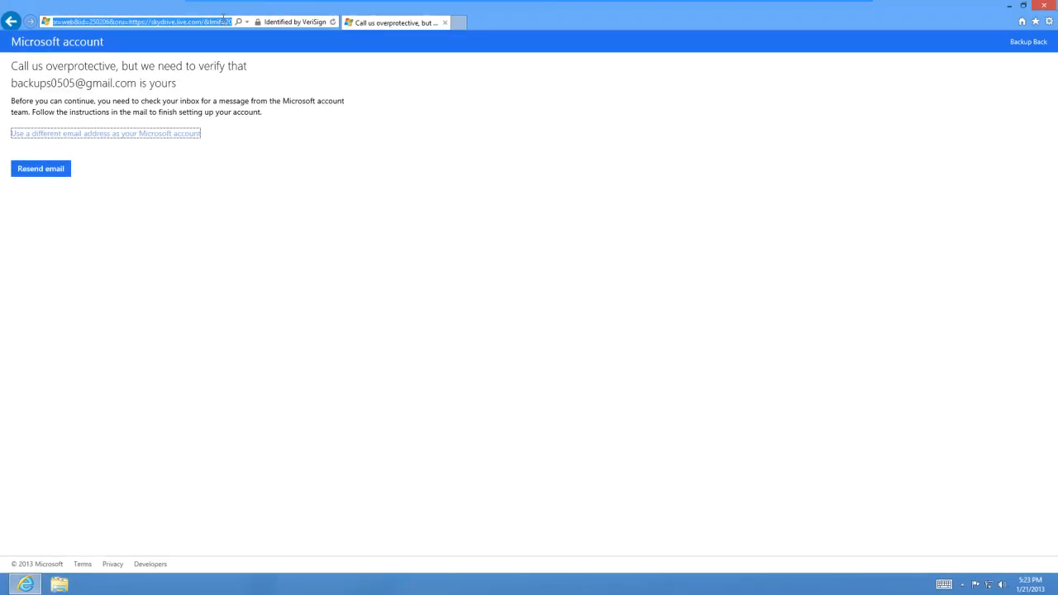
{"action": "type", "text": "gmail.com/"}
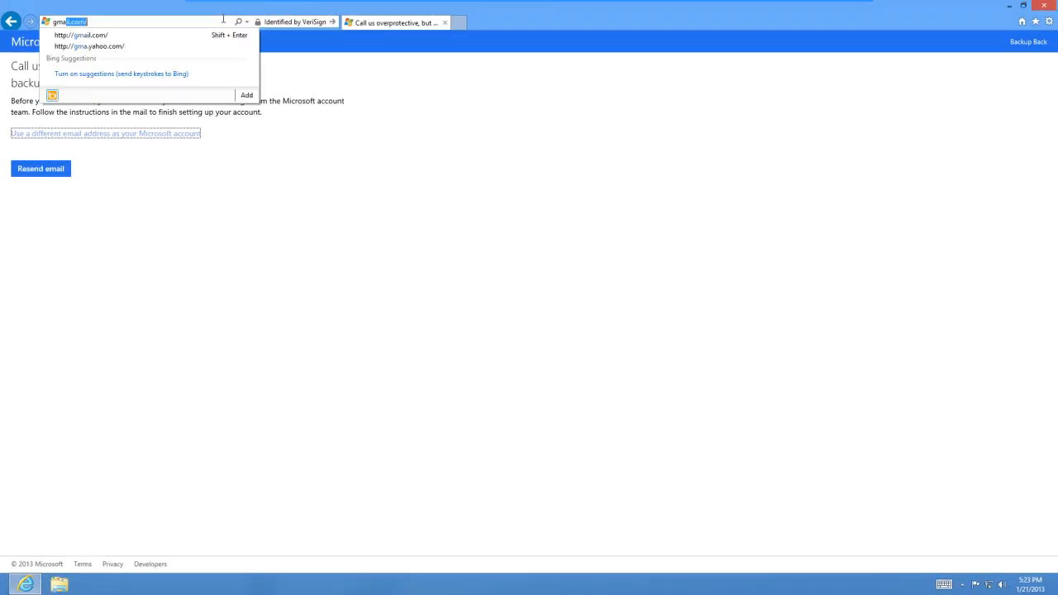
{"action": "key", "text": "Down"}
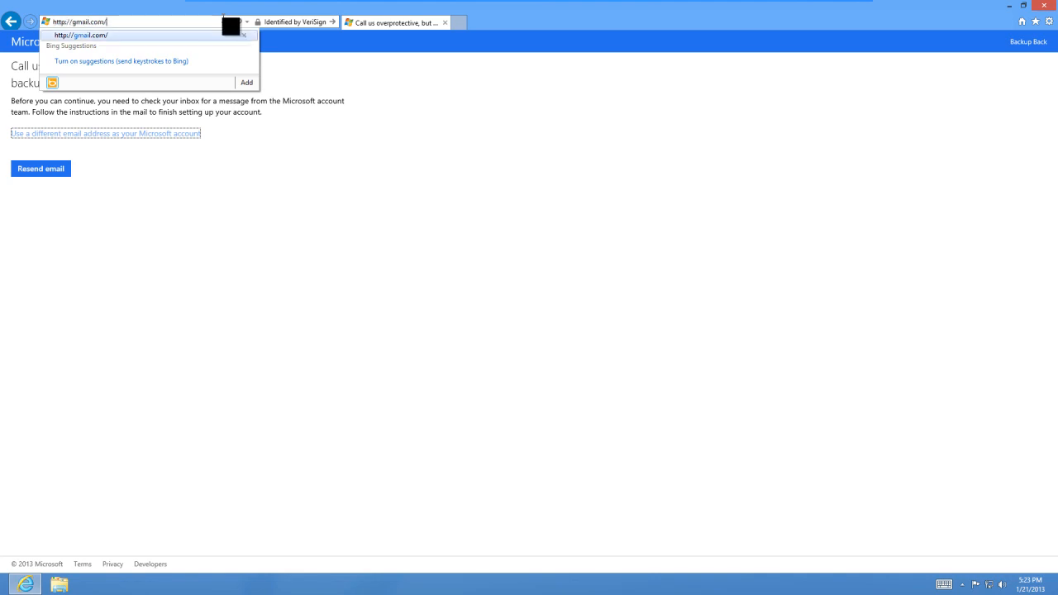
{"action": "key", "text": "Return"}
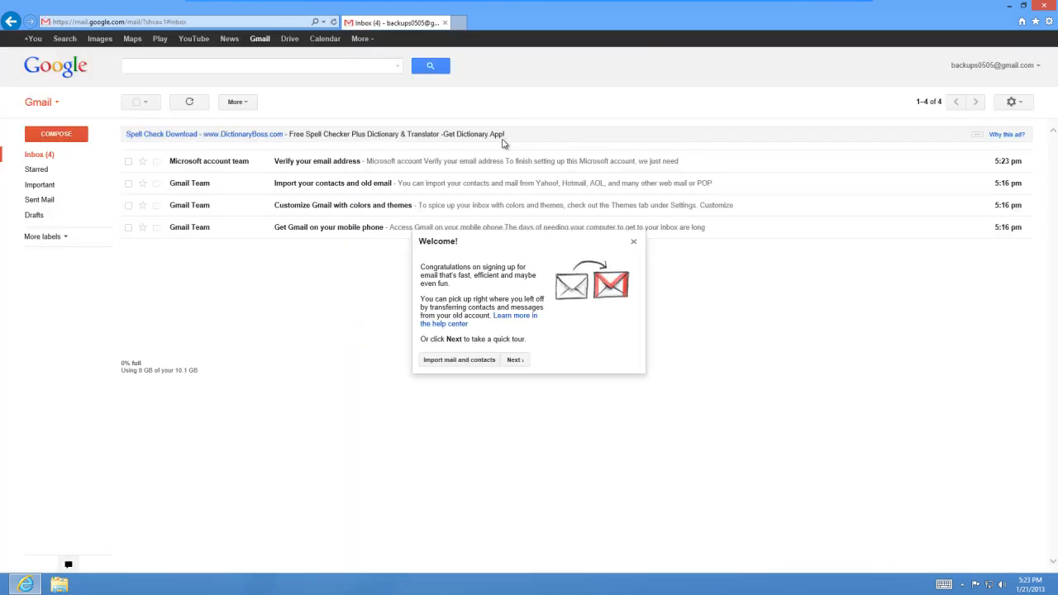
{"action": "left_click", "coordinate": [633, 242]}
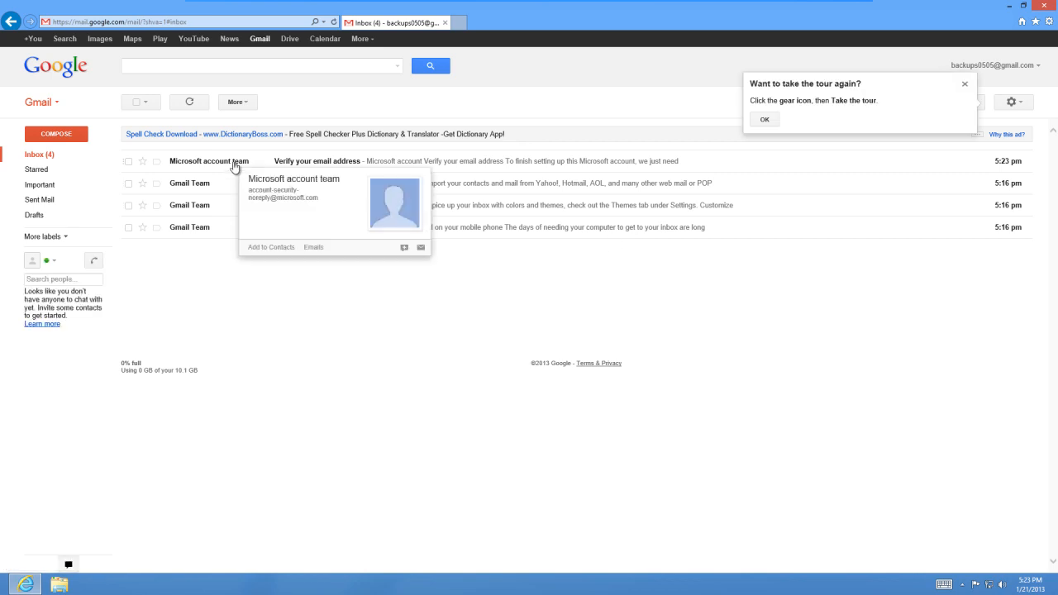
Verify the account's e-mail address through the Microsoft account team's "Verify your email address" message and continue to the sign-in page.
{"action": "left_click", "coordinate": [282, 163]}
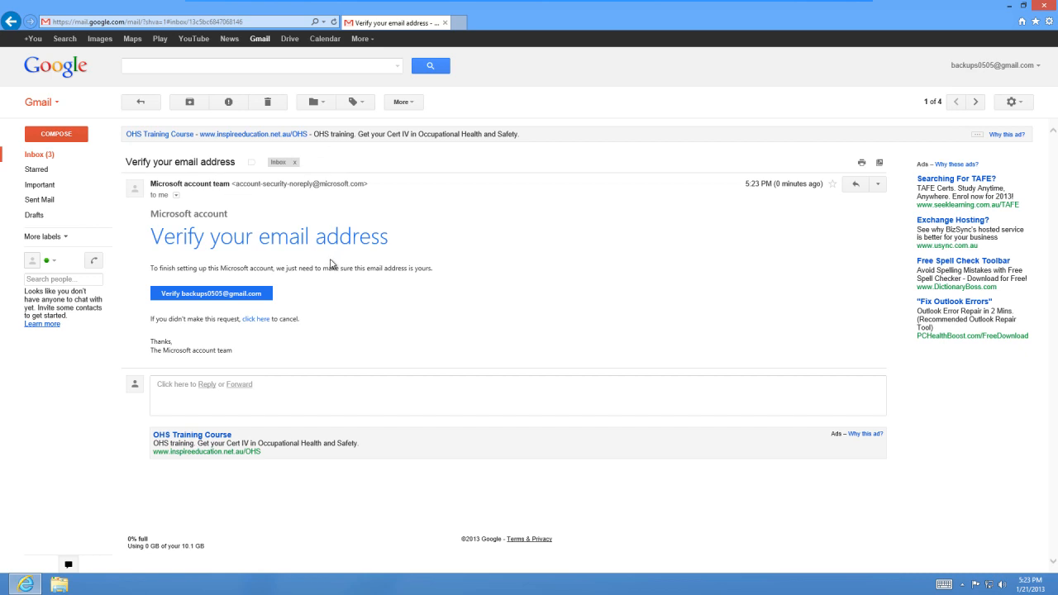
{"action": "left_click", "coordinate": [220, 295]}
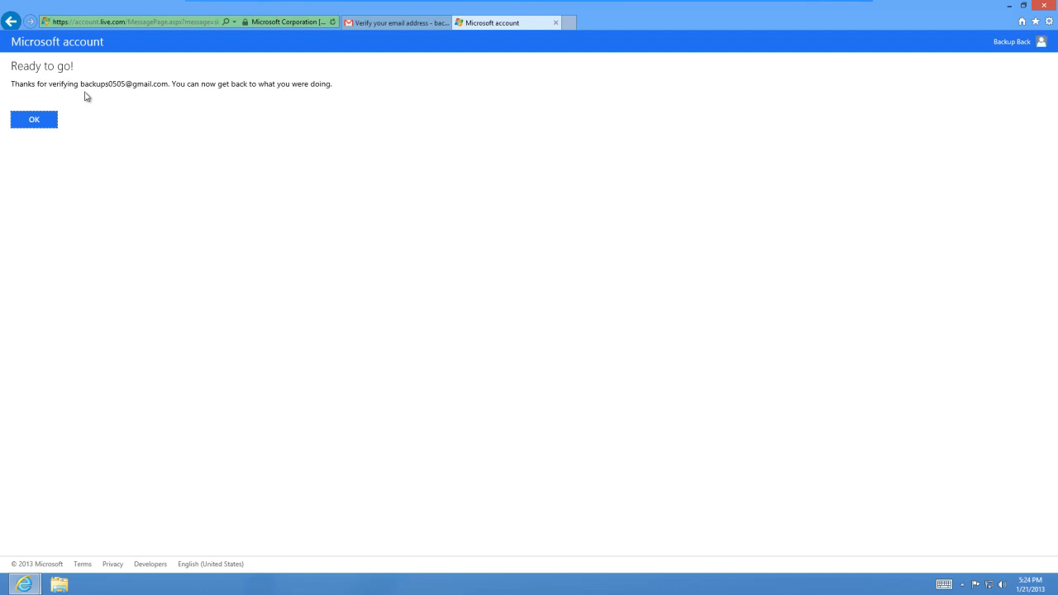
{"action": "left_click", "coordinate": [47, 120]}
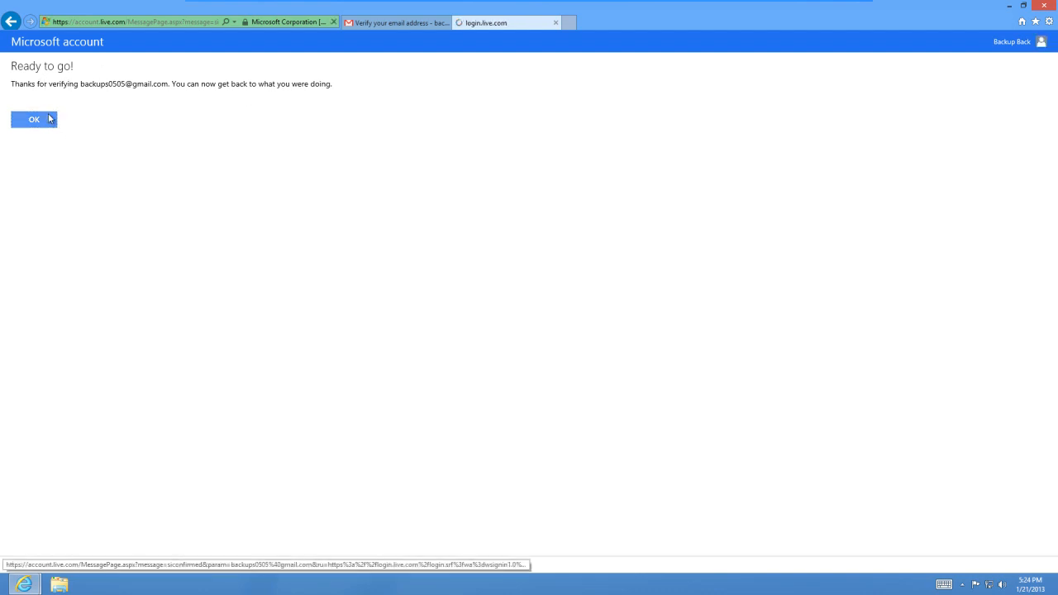
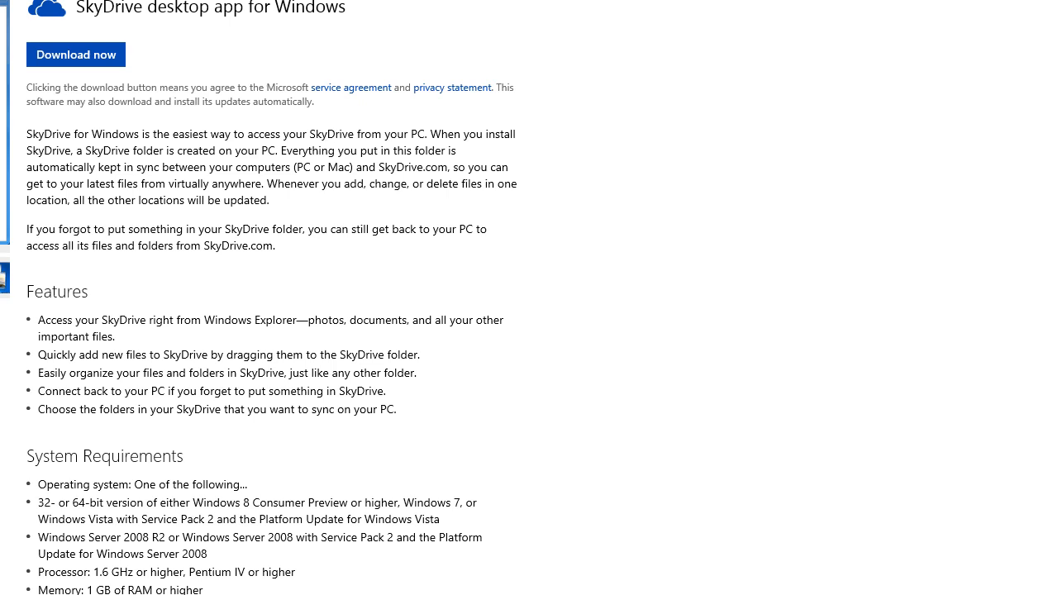
Save and run SkyDriveSetup.exe, allow it to make changes to the computer, and get started with the SkyDrive setup.
{"action": "left_click", "coordinate": [531, 545]}
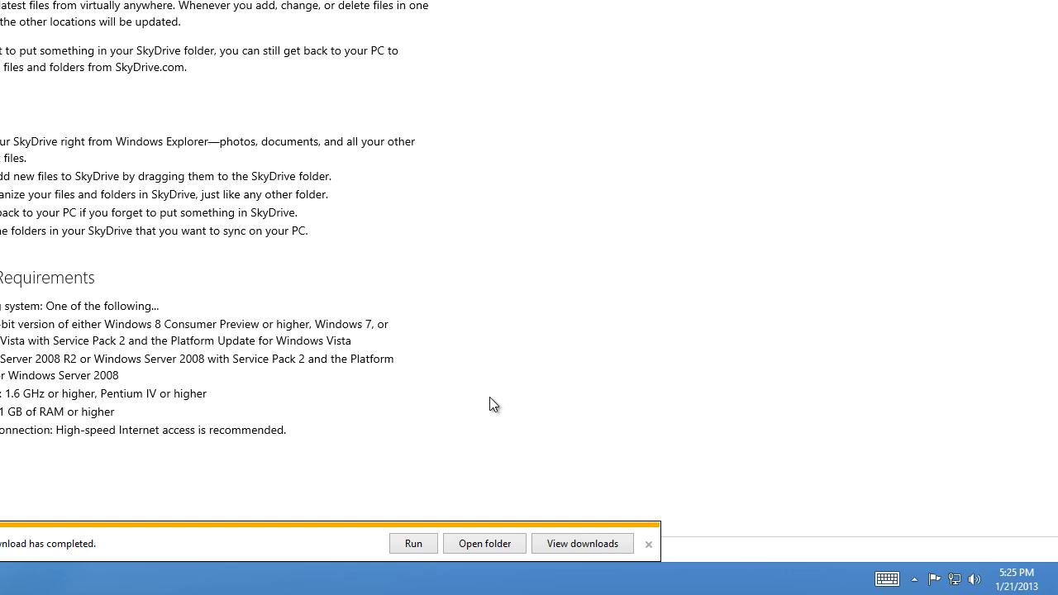
{"action": "left_click", "coordinate": [422, 544]}
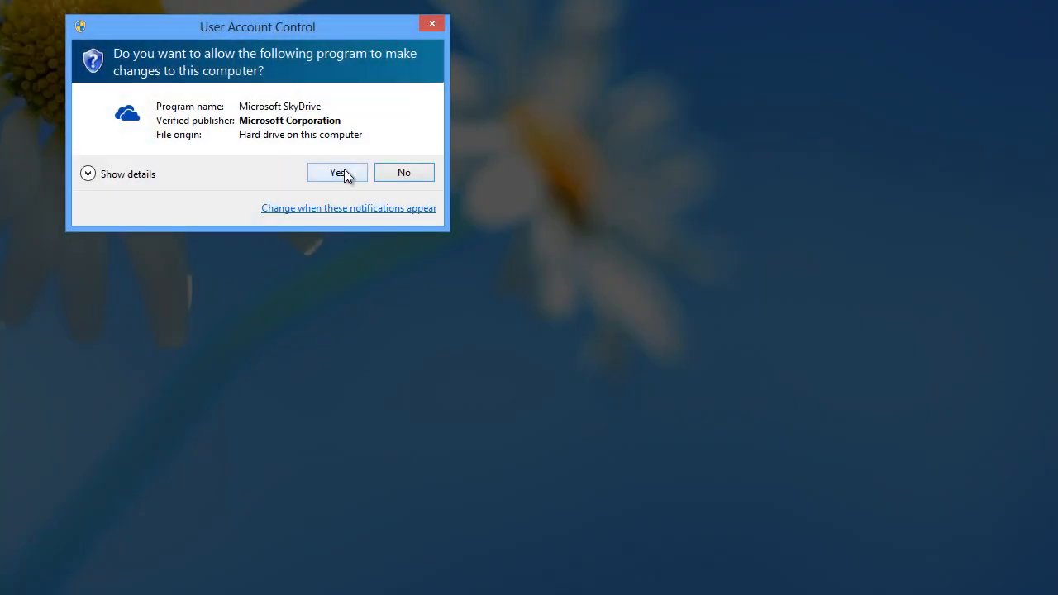
{"action": "left_click", "coordinate": [337, 172]}
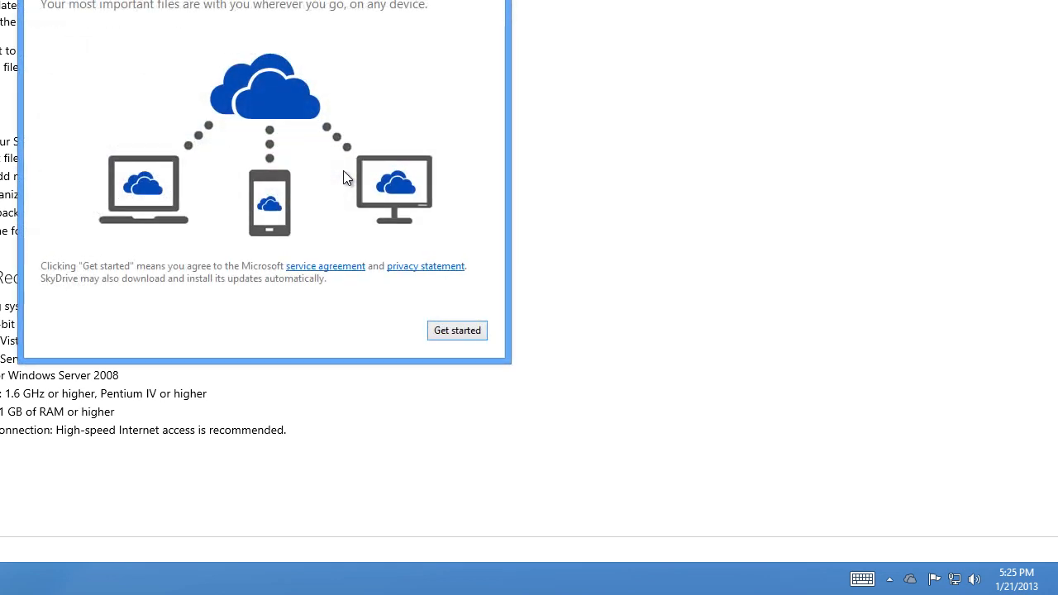
{"action": "left_click", "coordinate": [443, 330]}
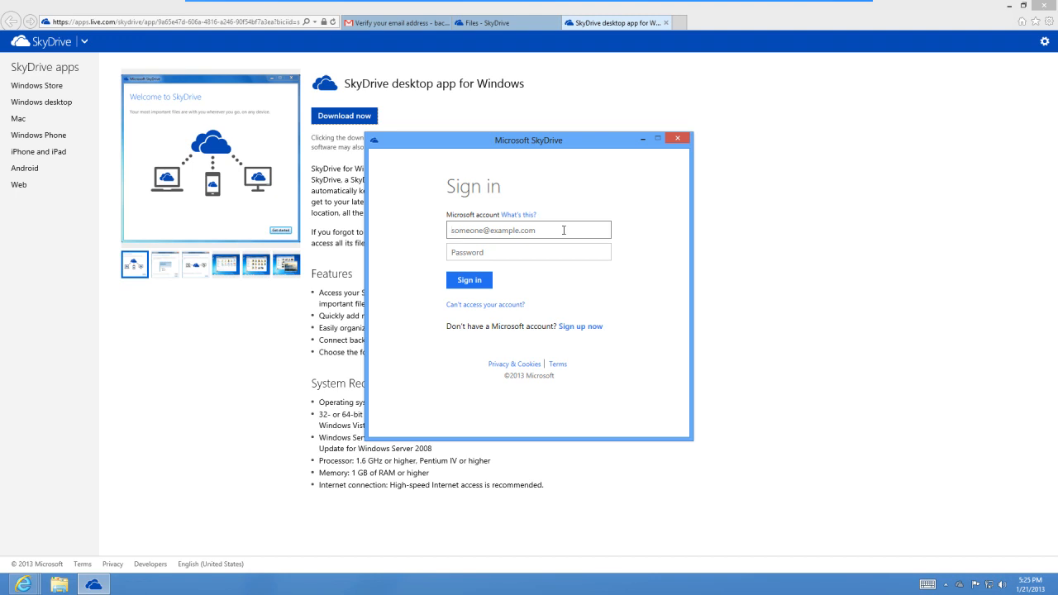
Sign in to the SkyDrive desktop app with the Microsoft account's e-mail address and password.
{"action": "key", "text": "Tab"}
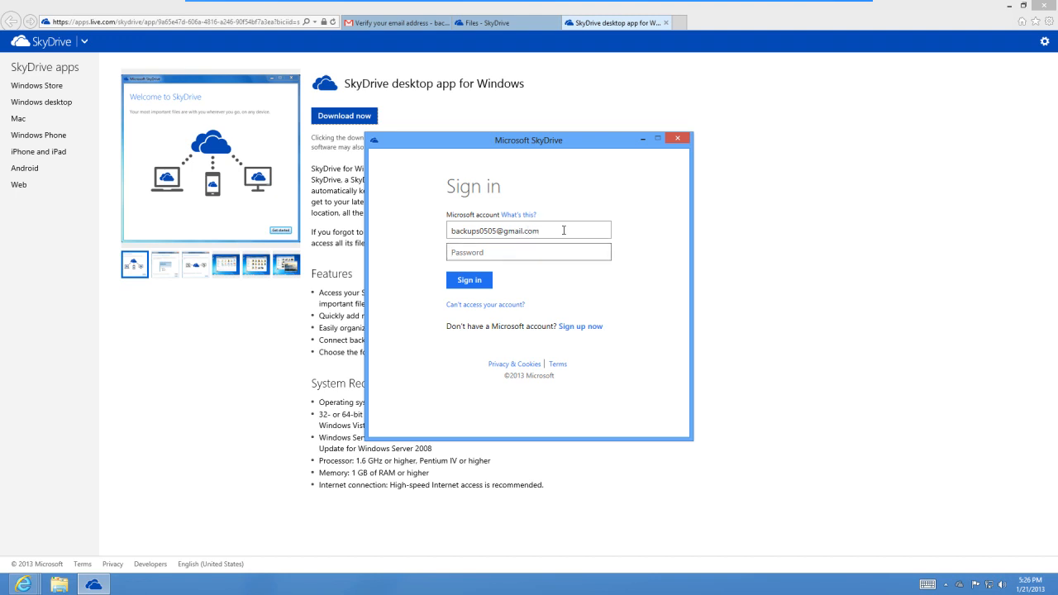
{"action": "type", "text": "**********"}
{"action": "left_click", "coordinate": [469, 286]}
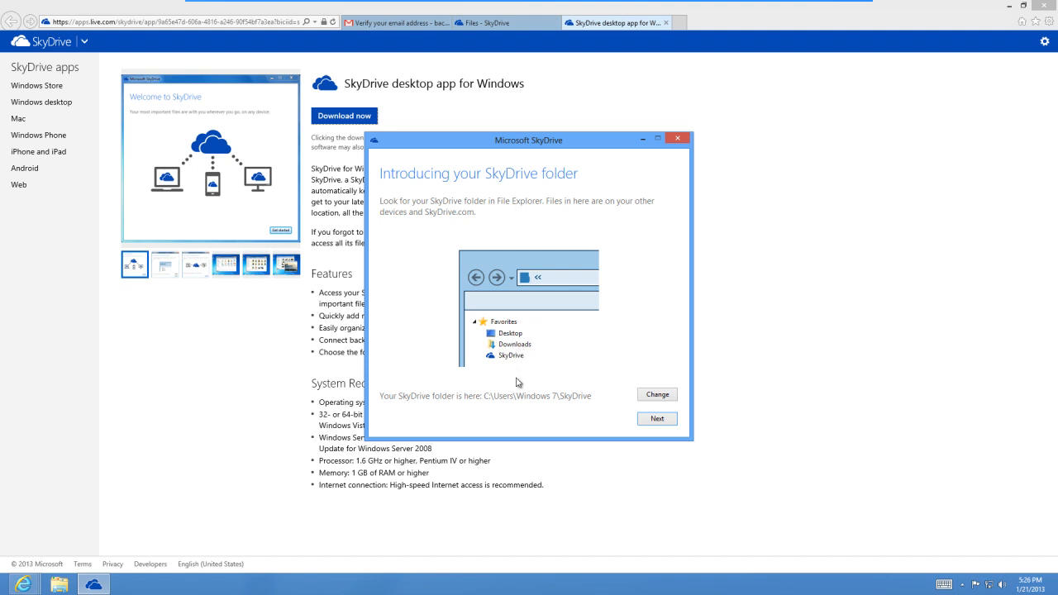
Finish SkyDrive setup with the default folder location, syncing all files and folders, and fetching of files on this PC turned off.
{"action": "left_click", "coordinate": [653, 419]}
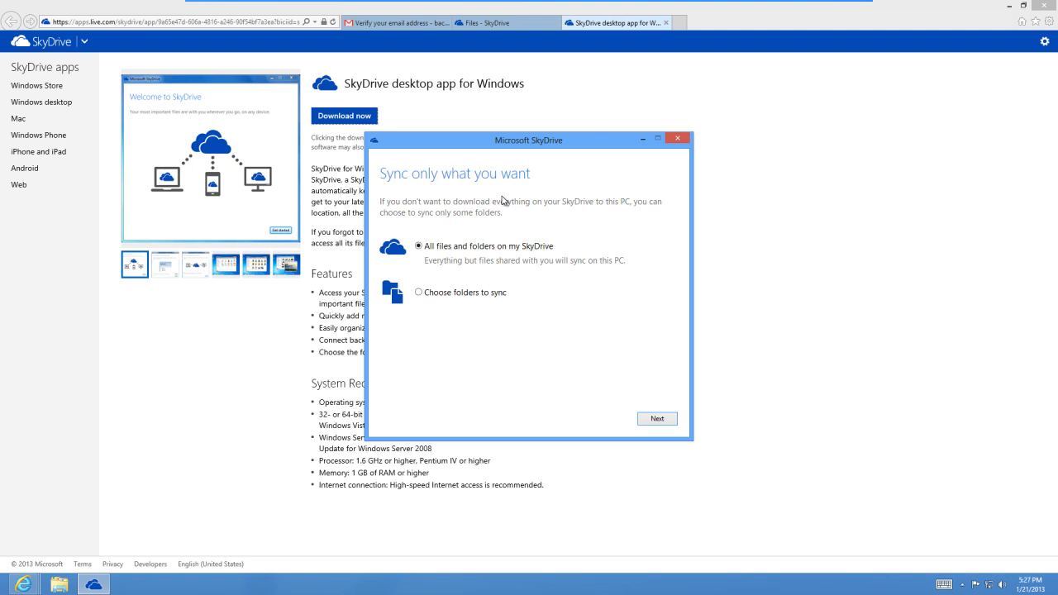
{"action": "left_click", "coordinate": [652, 422]}
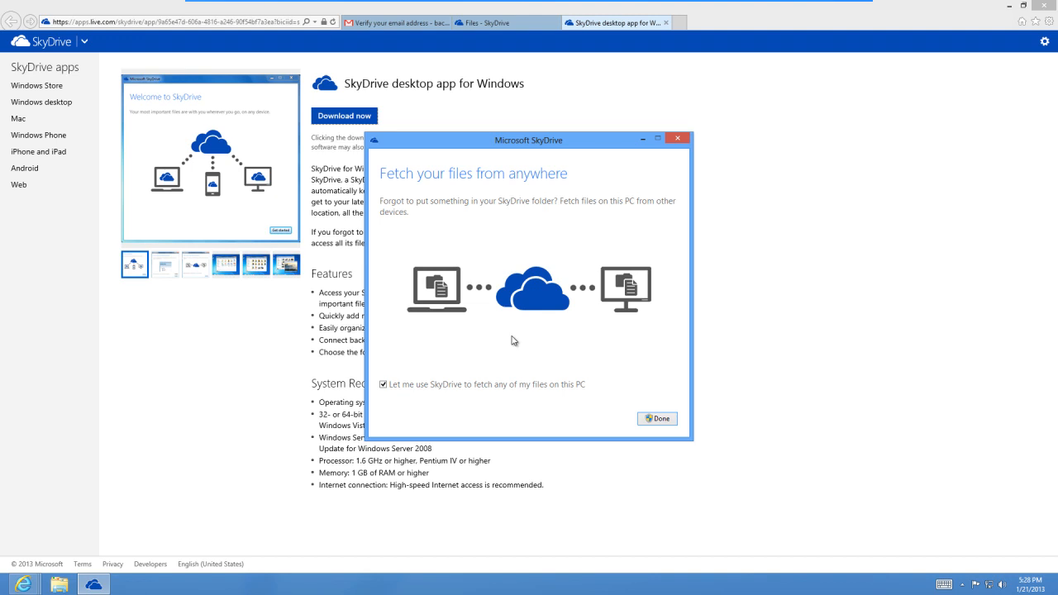
{"action": "left_click", "coordinate": [525, 384]}
{"action": "left_click", "coordinate": [656, 419]}
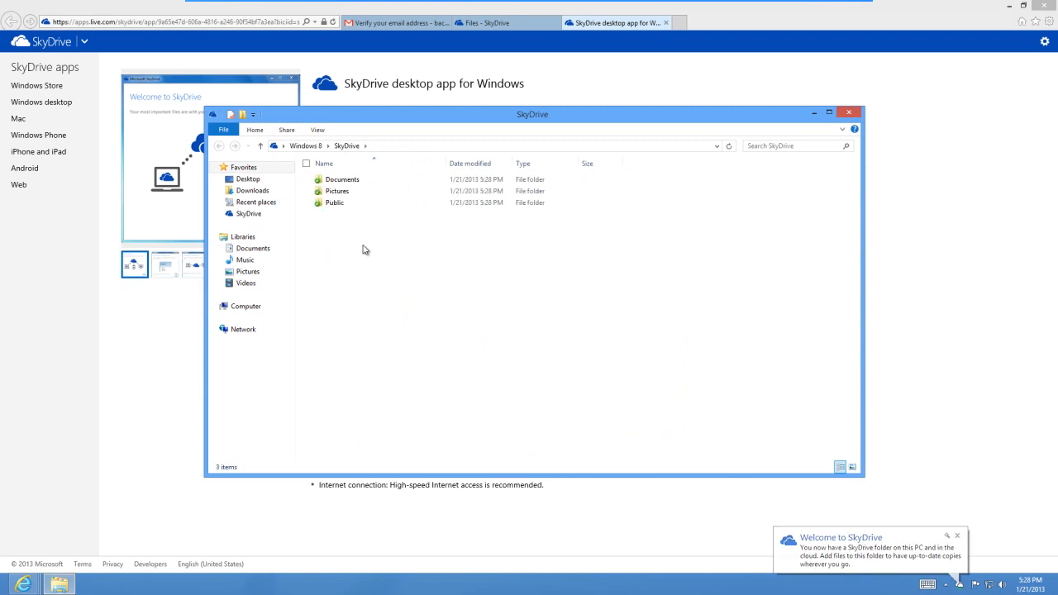
Look inside the Documents, Pictures and Public folders of the new SkyDrive folder.
{"action": "double_click", "coordinate": [345, 179]}
{"action": "key", "text": "BackSpace"}
{"action": "double_click", "coordinate": [345, 199]}
{"action": "key", "text": "BackSpace"}
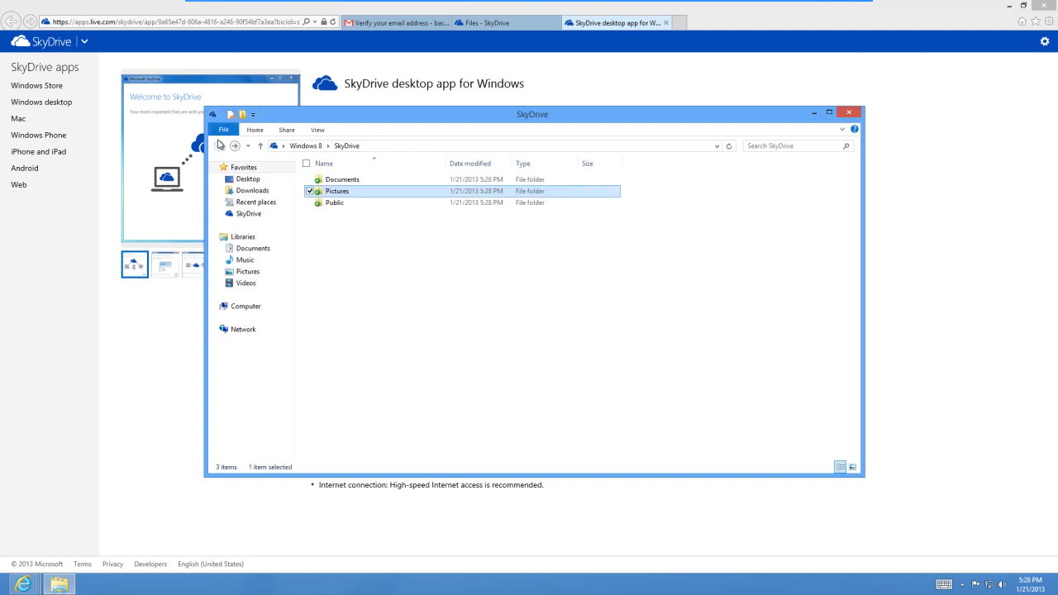
{"action": "double_click", "coordinate": [367, 208]}
{"action": "left_click", "coordinate": [219, 146]}
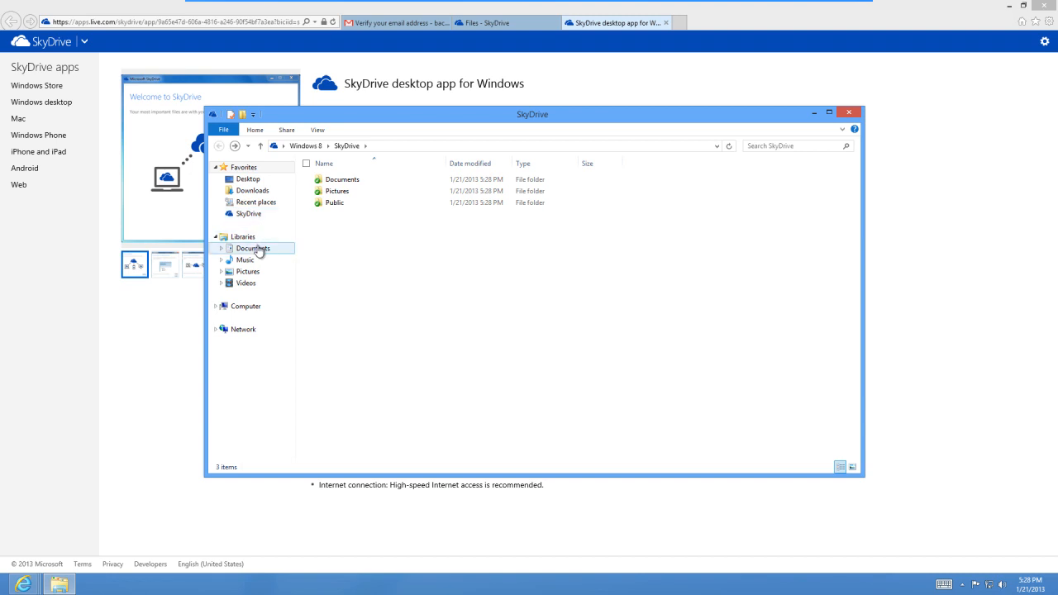
Copy New folder from the Documents library into the top level of the SkyDrive folder.
{"action": "left_click", "coordinate": [252, 247]}
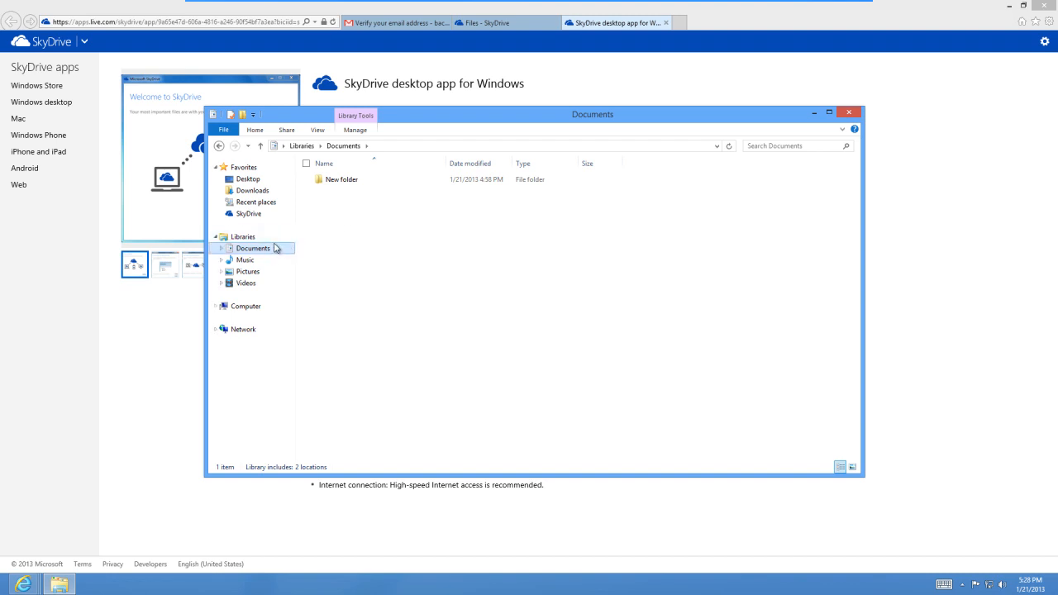
{"action": "right_click", "coordinate": [339, 184]}
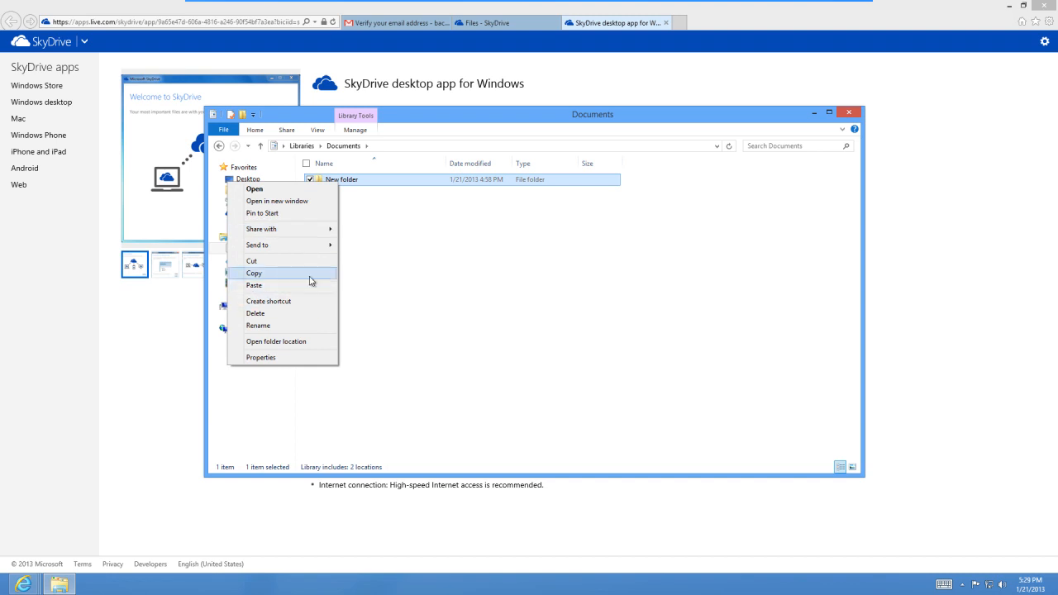
{"action": "left_click", "coordinate": [310, 280]}
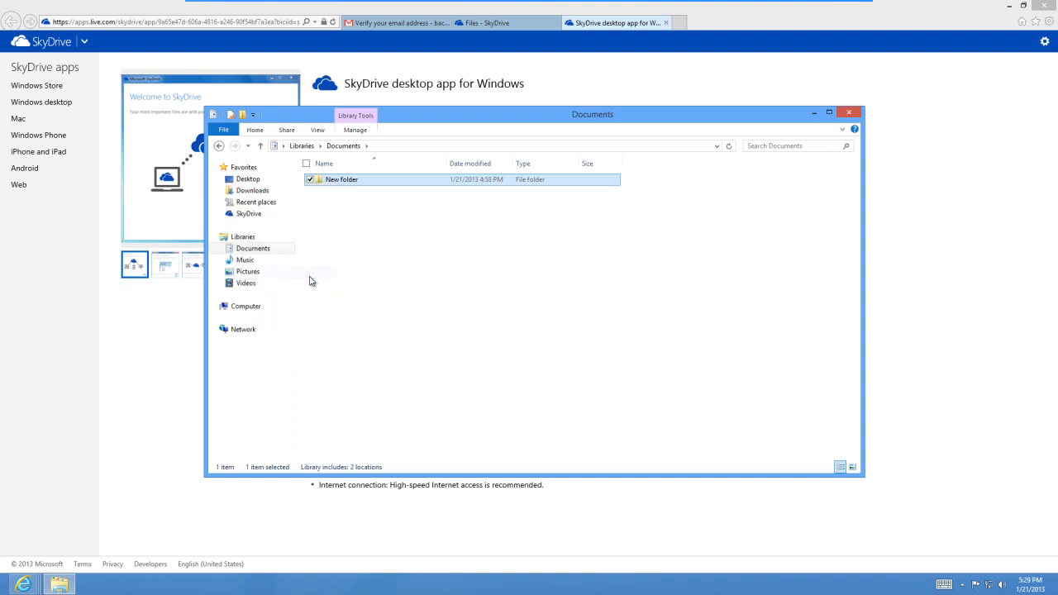
{"action": "left_click", "coordinate": [250, 215]}
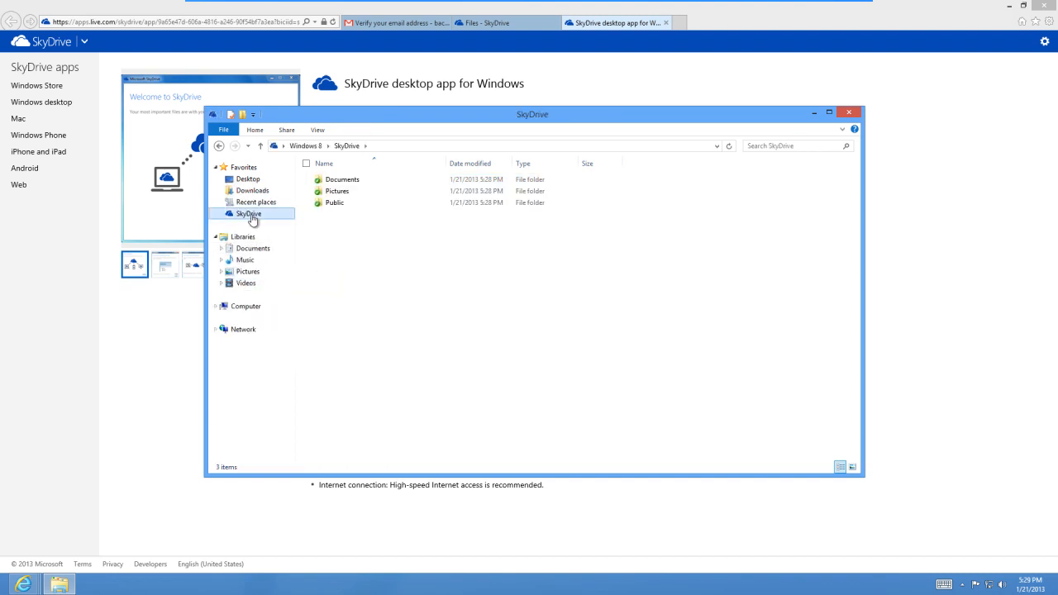
{"action": "right_click", "coordinate": [359, 255]}
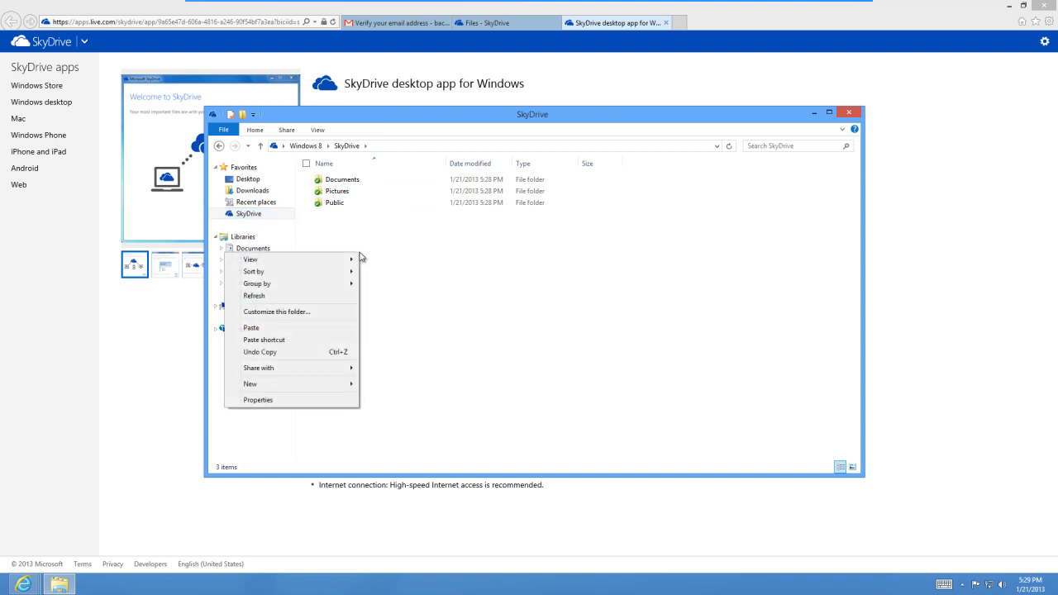
{"action": "left_click", "coordinate": [321, 328]}
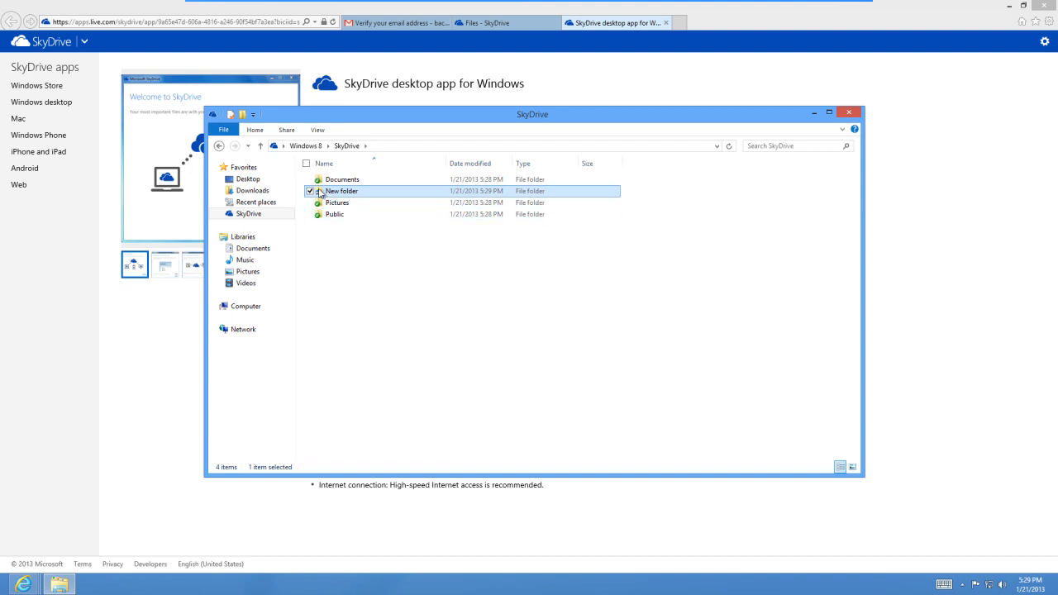
{"action": "mouse_move", "coordinate": [319, 195]}
{"action": "left_click", "coordinate": [381, 316]}
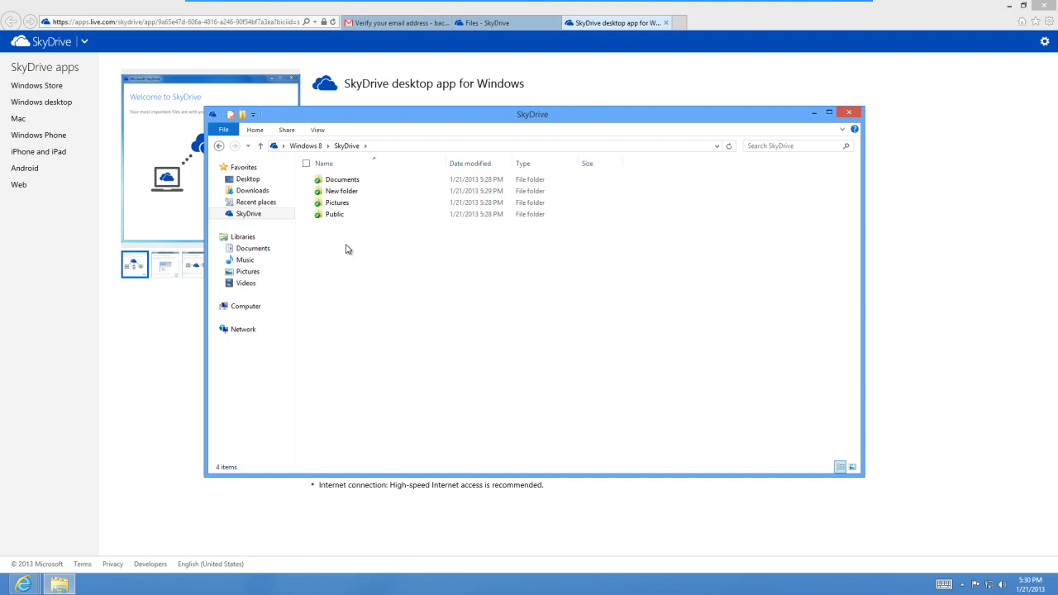
Open New folder in SkyDrive to check the copied files, and close File Explorer and the browser with all its tabs.
{"action": "double_click", "coordinate": [368, 193]}
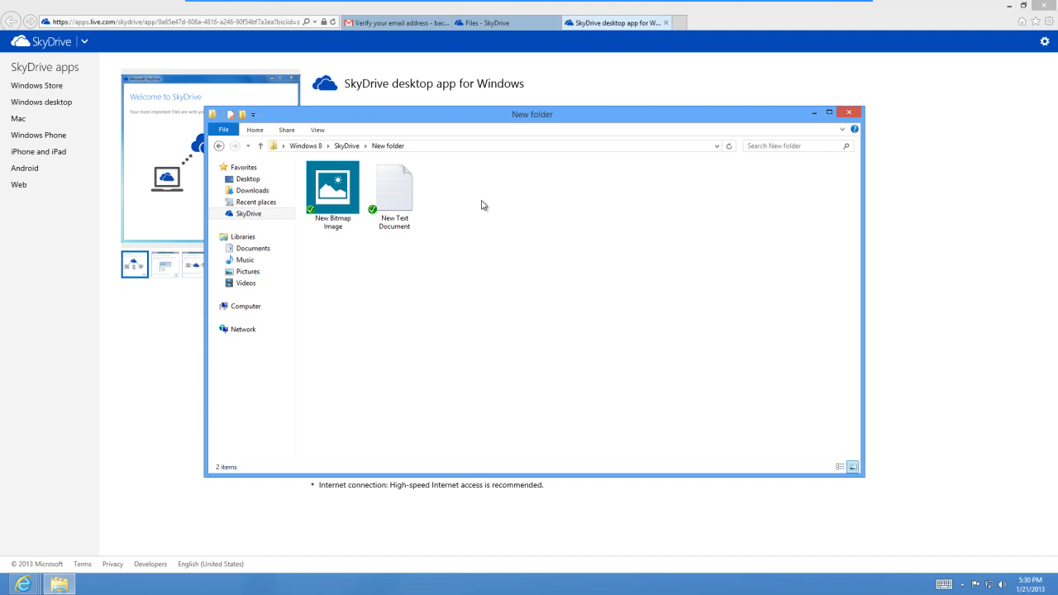
{"action": "left_click", "coordinate": [849, 115]}
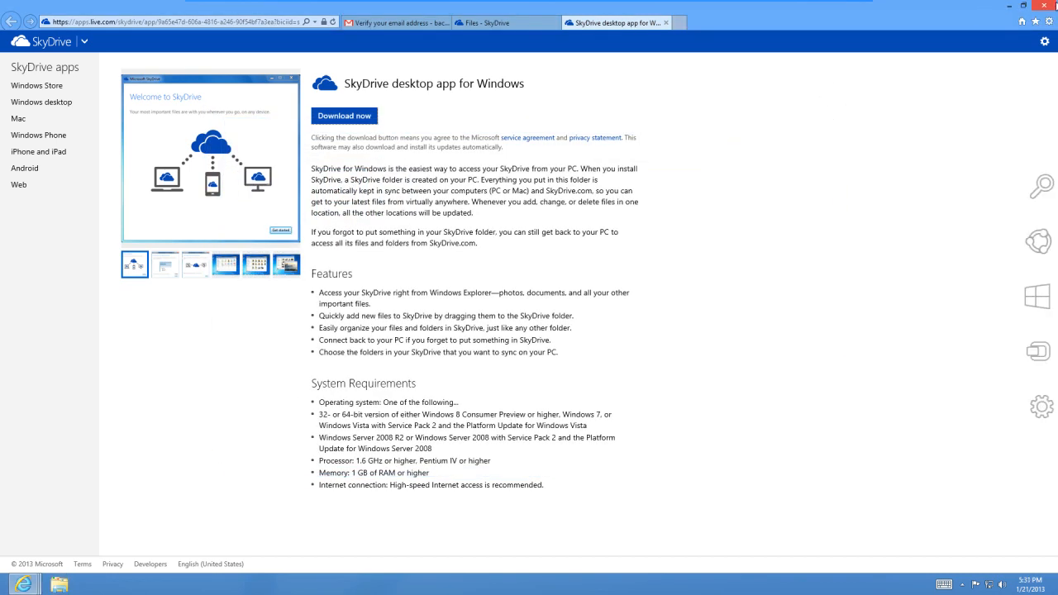
{"action": "left_click", "coordinate": [1043, 5]}
{"action": "left_click", "coordinate": [518, 295]}
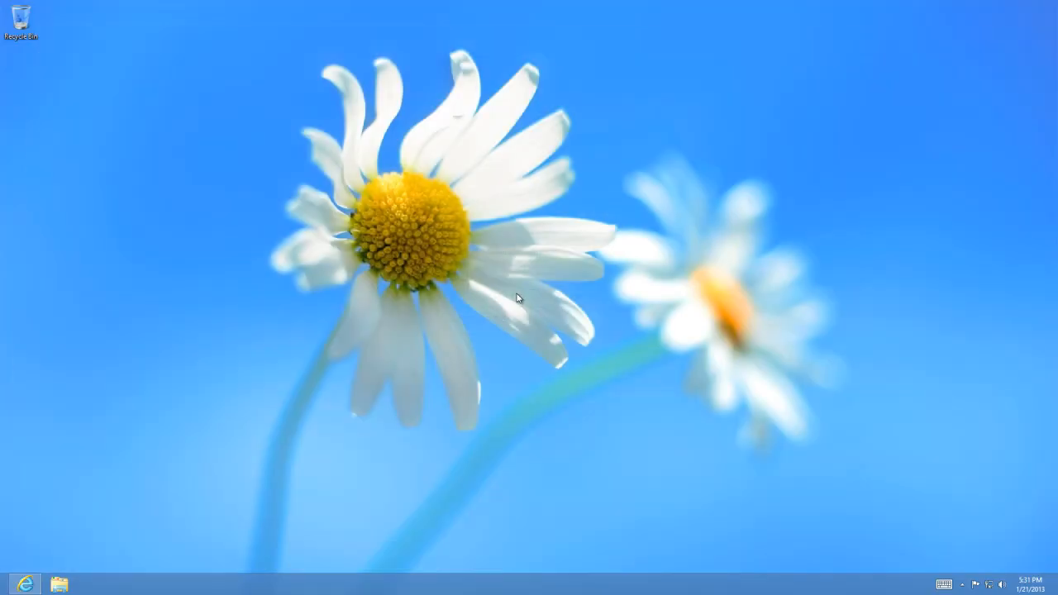